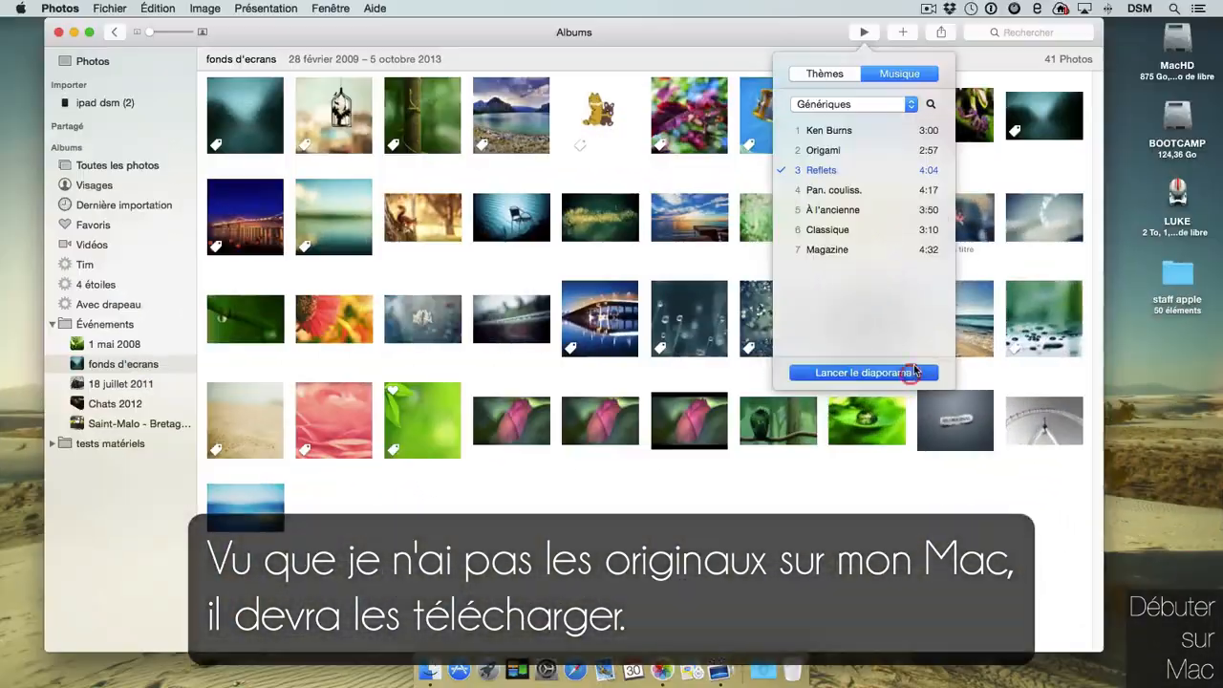
Play a slideshow of all 210 photos, opening on the 'fonds d'ecrans' title.
{"action": "left_click", "coordinate": [907, 371]}
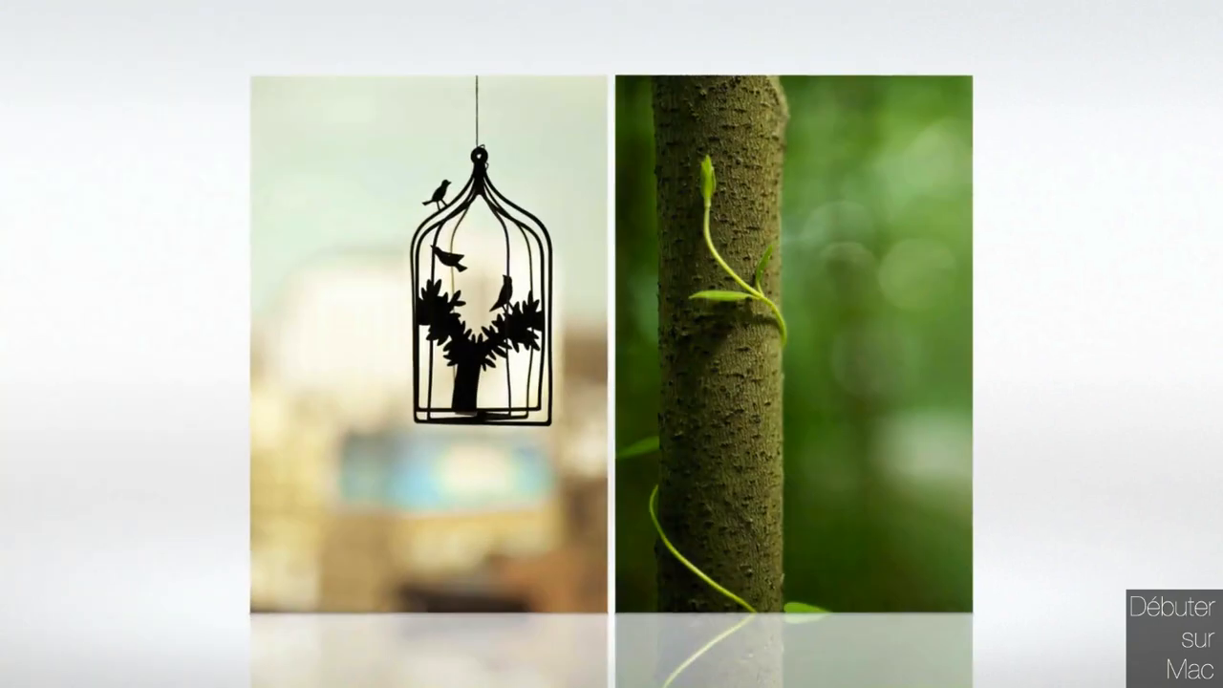
Skip ahead four photos in the Reflets slideshow of the fonds d'ecrans album.
{"action": "mouse_move", "coordinate": [904, 189]}
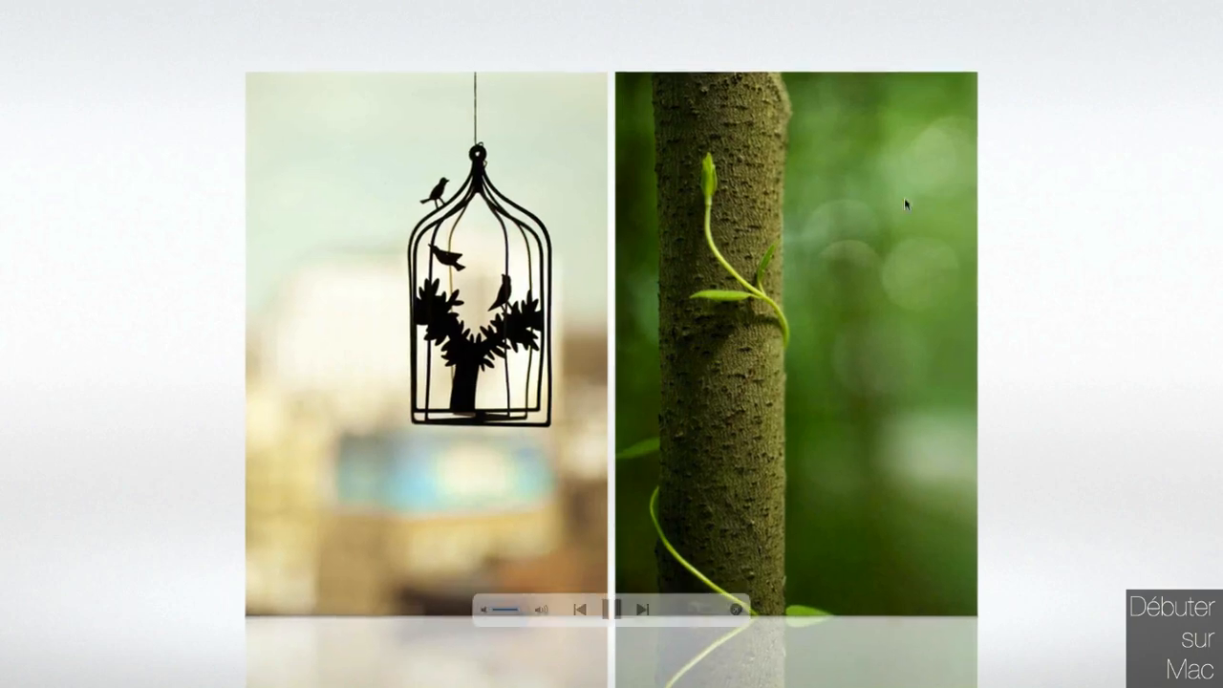
{"action": "left_click", "coordinate": [642, 609]}
{"action": "left_click", "coordinate": [641, 609]}
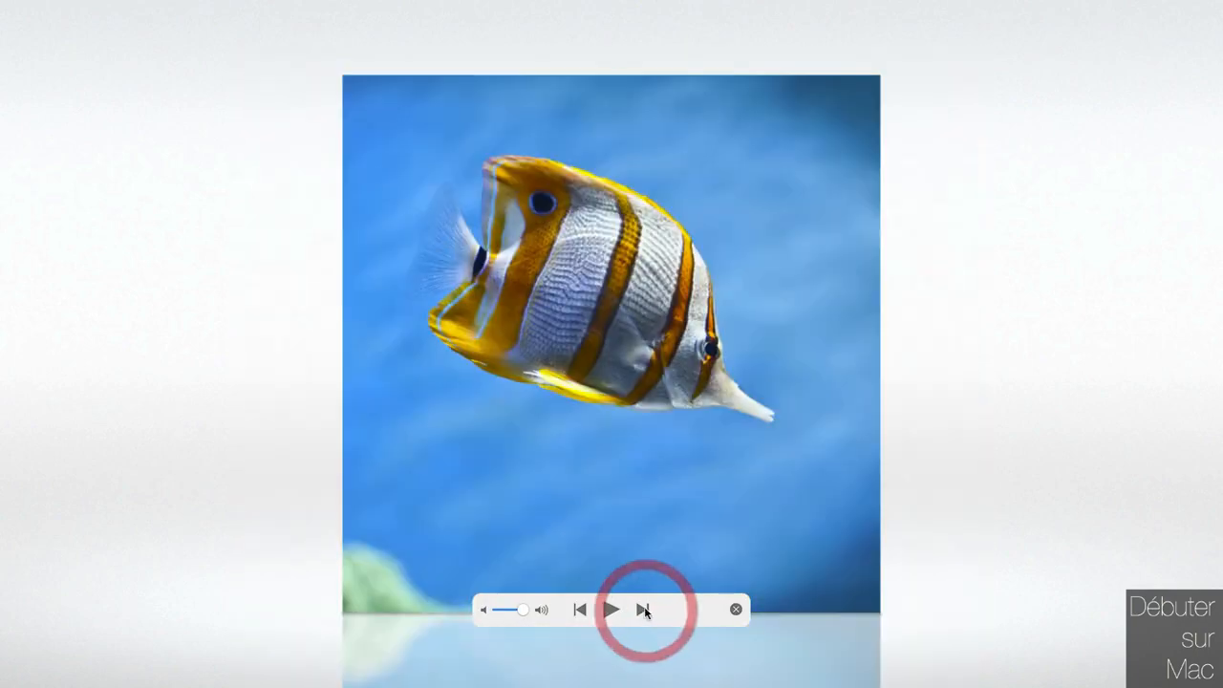
{"action": "left_click", "coordinate": [642, 609]}
{"action": "left_click", "coordinate": [642, 609]}
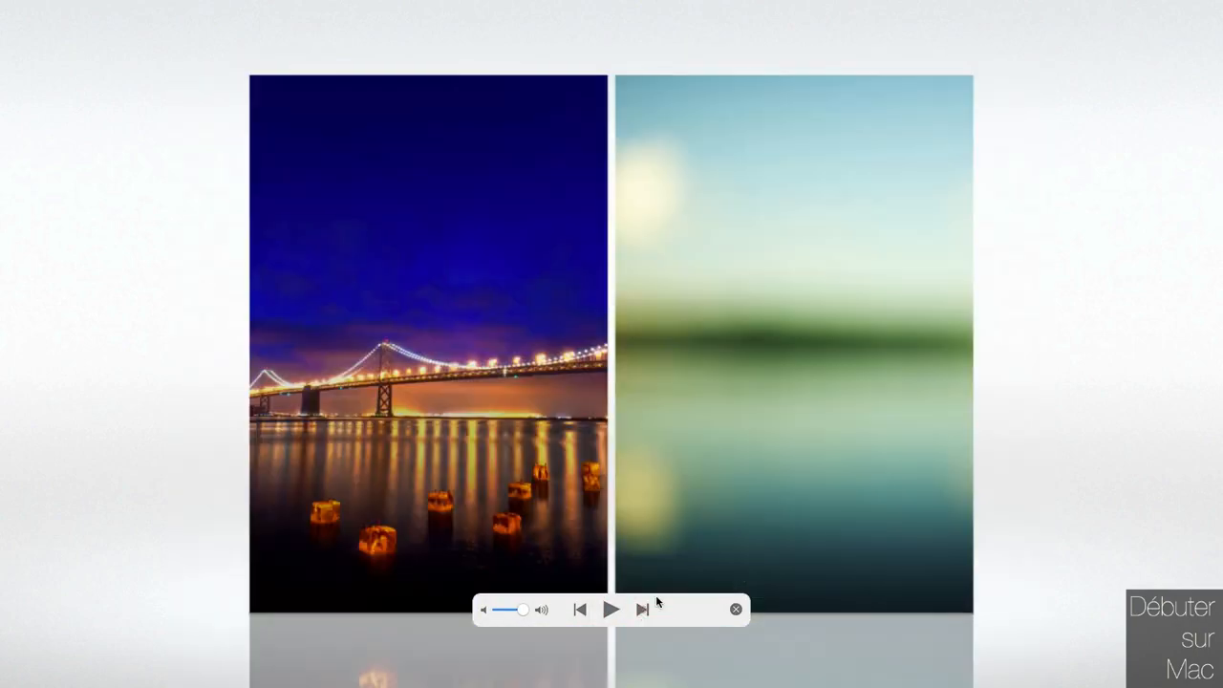
Exit the slideshow back to the album grid, then open and dismiss the slideshow theme options.
{"action": "left_click", "coordinate": [735, 609]}
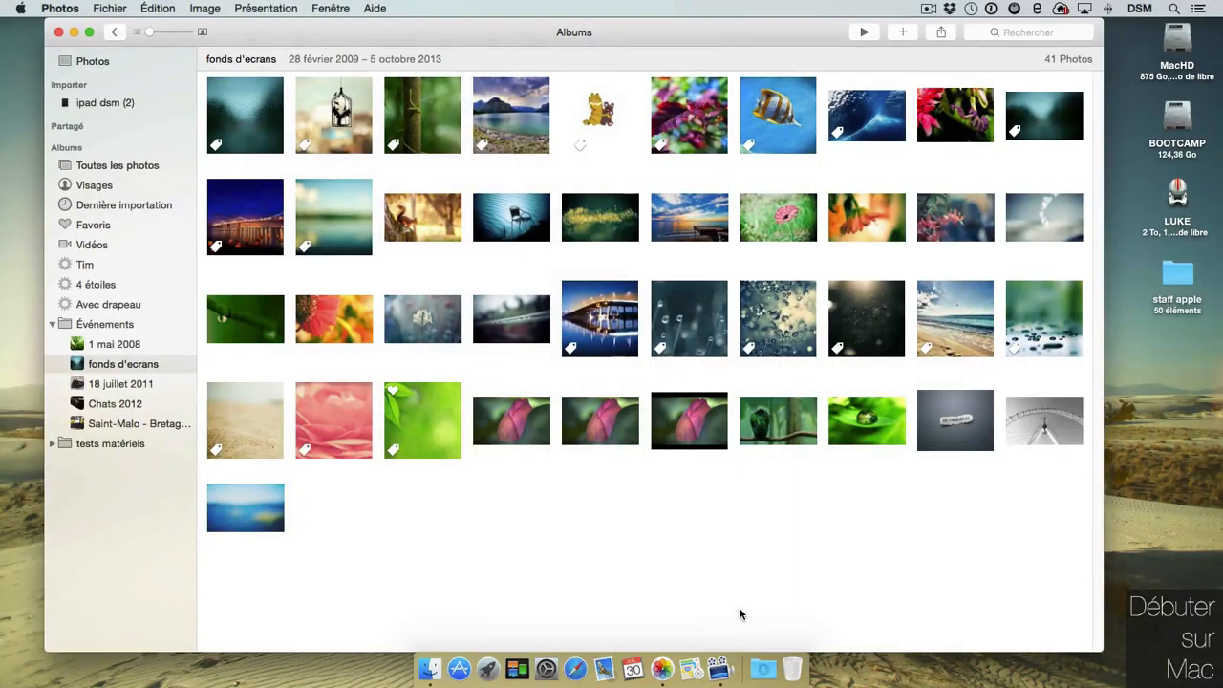
{"action": "left_click", "coordinate": [865, 33]}
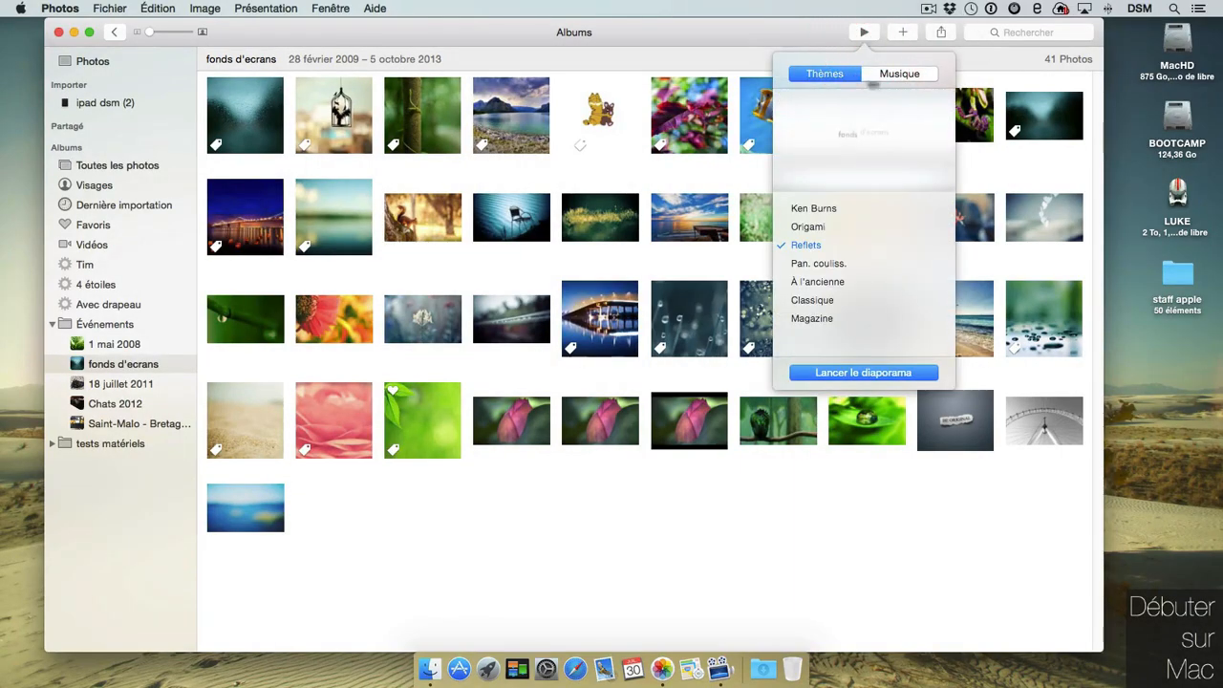
{"action": "left_click", "coordinate": [871, 38]}
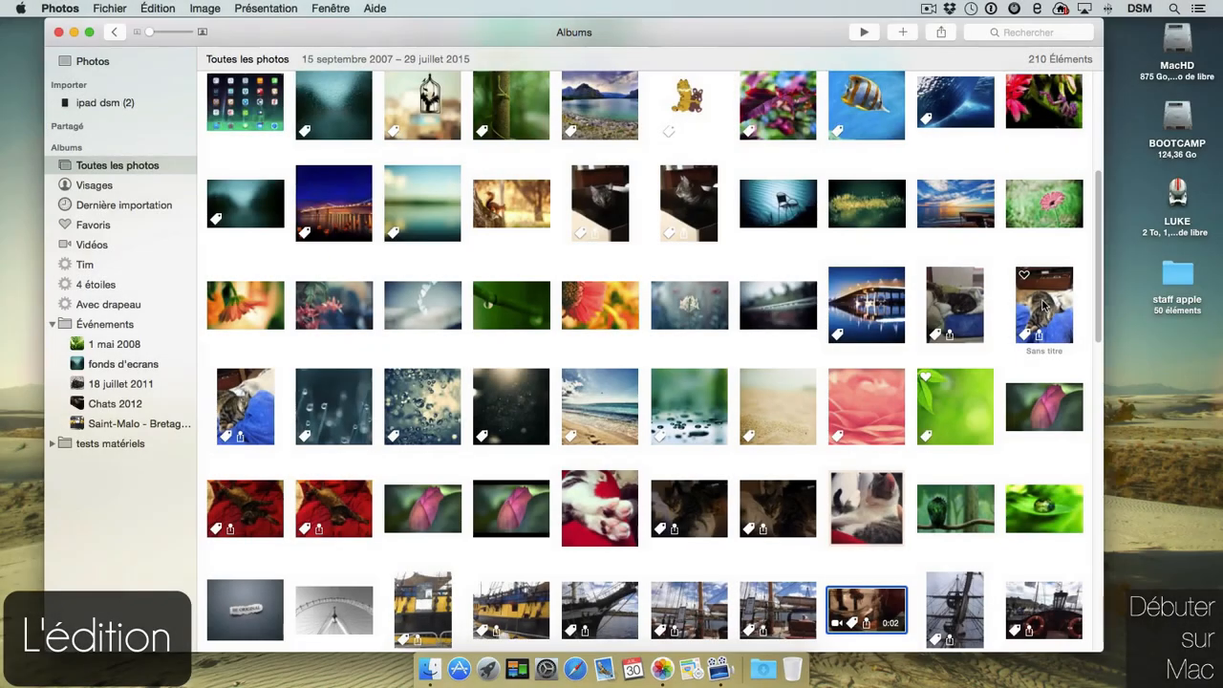
Open the sleeping-cat photo in the editor, toggling the thumbnail strip and zooming in and out.
{"action": "double_click", "coordinate": [1048, 292]}
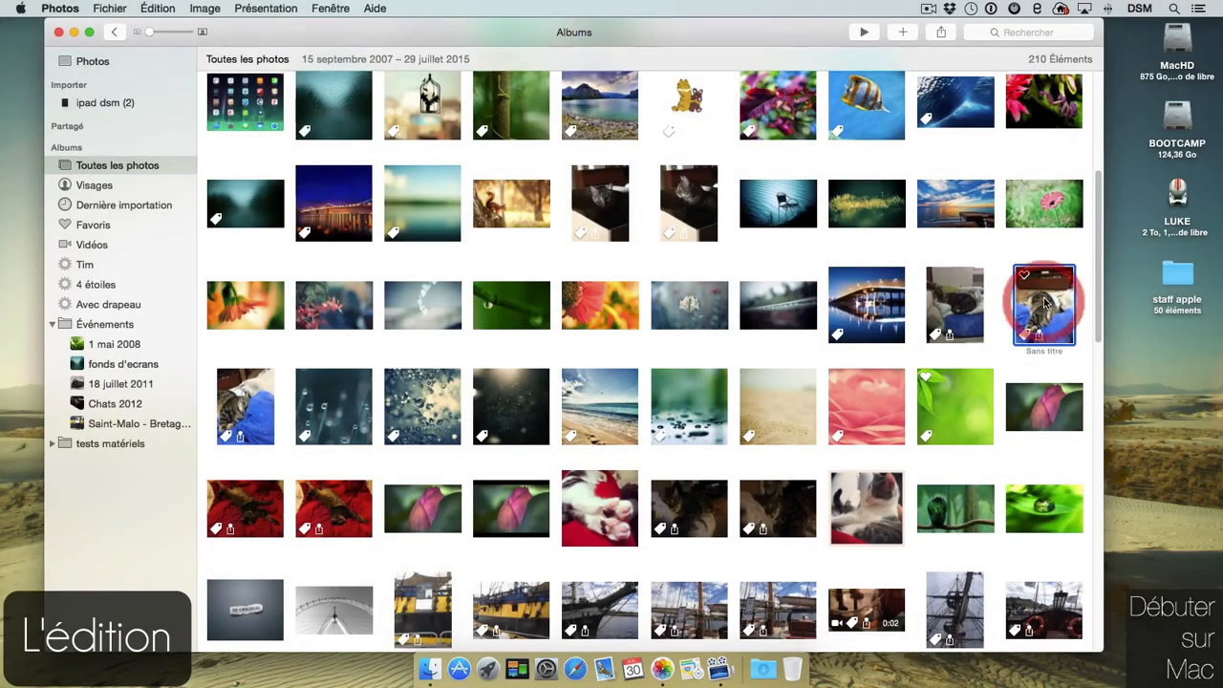
{"action": "left_click", "coordinate": [1071, 32]}
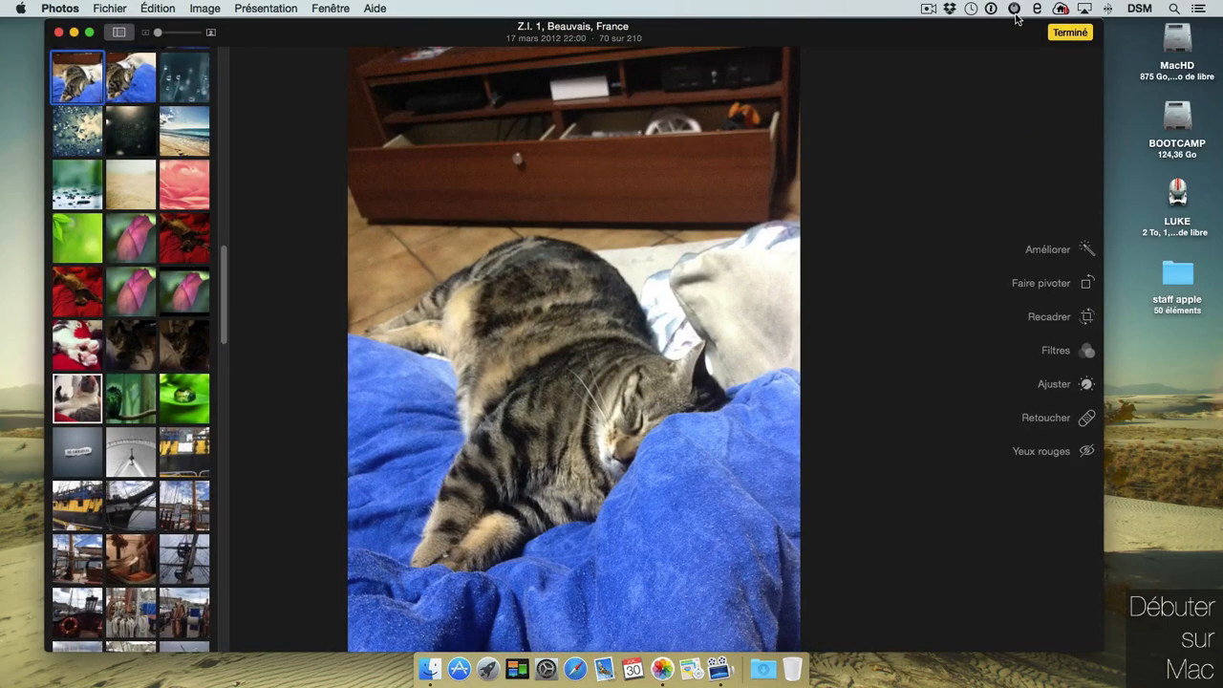
{"action": "left_click", "coordinate": [120, 34]}
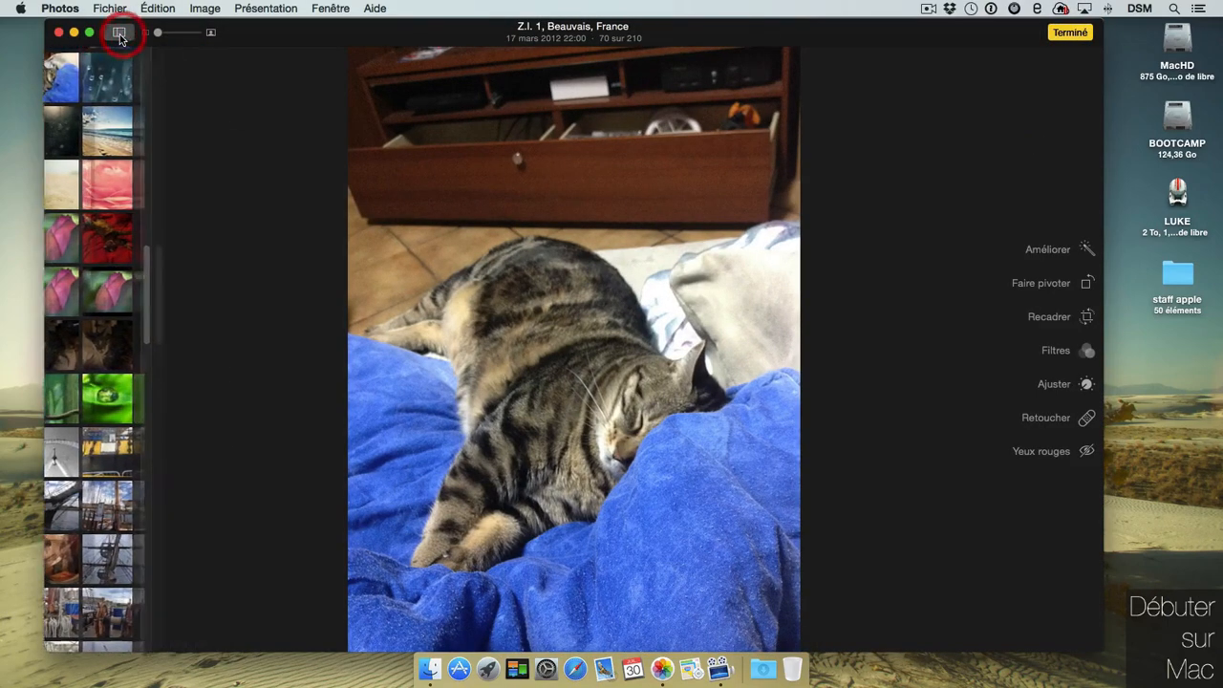
{"action": "left_click", "coordinate": [119, 31]}
{"action": "left_click_drag", "start_coordinate": [158, 32], "coordinate": [160, 36]}
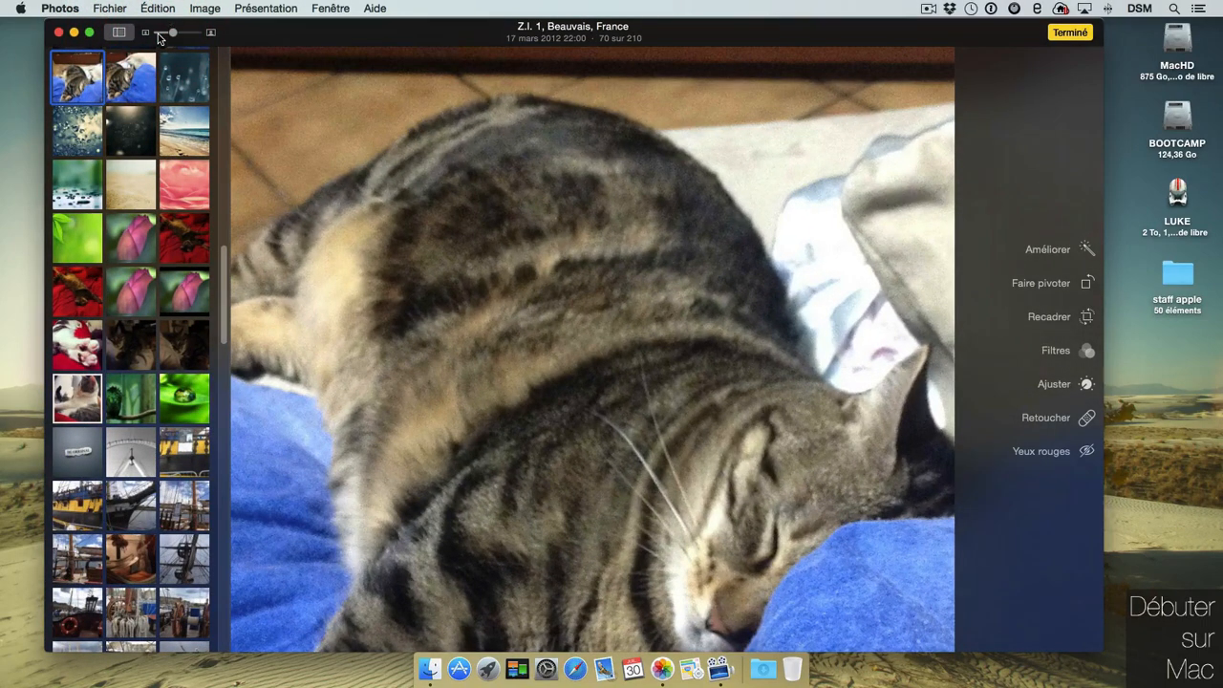
{"action": "left_click_drag", "start_coordinate": [173, 35], "coordinate": [165, 33]}
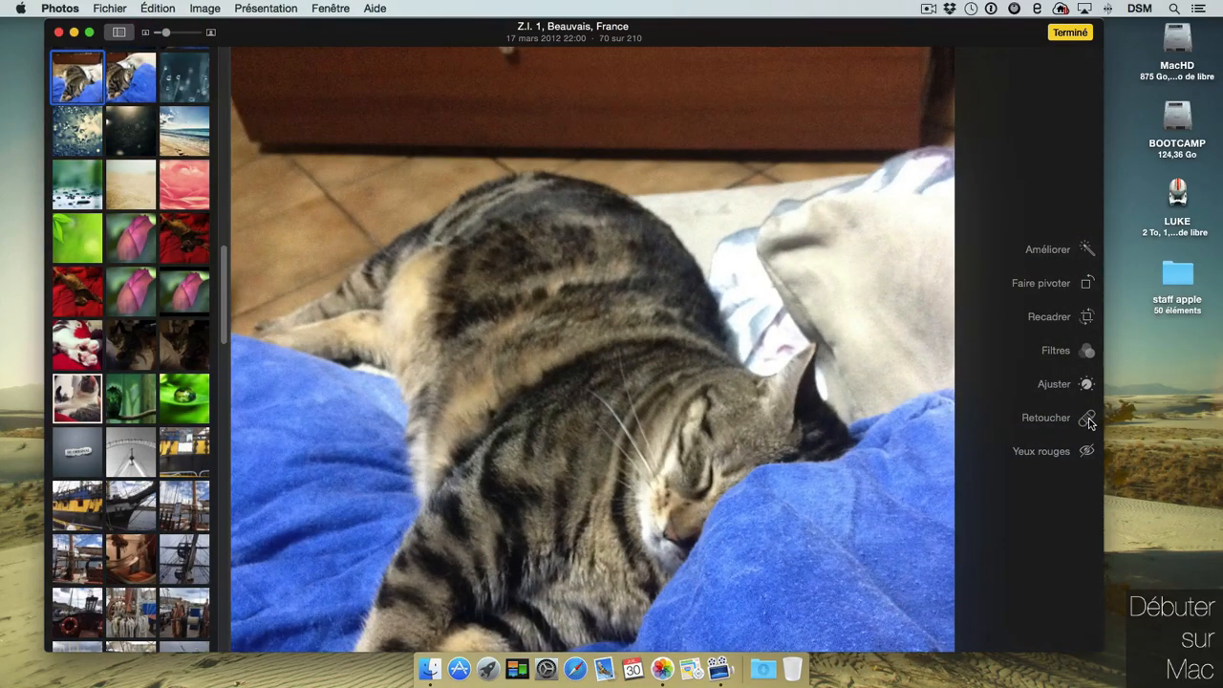
Auto-enhance the cat photo with Améliorer and compare it against the original using M.
{"action": "left_click", "coordinate": [1086, 249]}
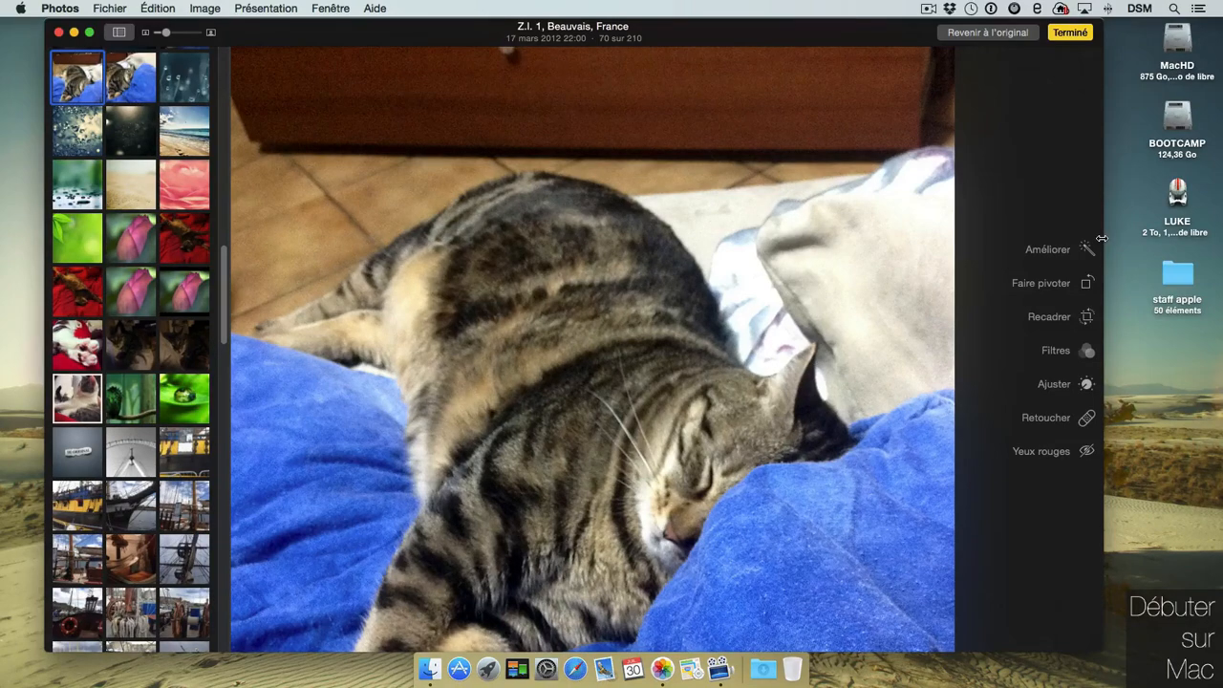
{"action": "key", "text": "m"}
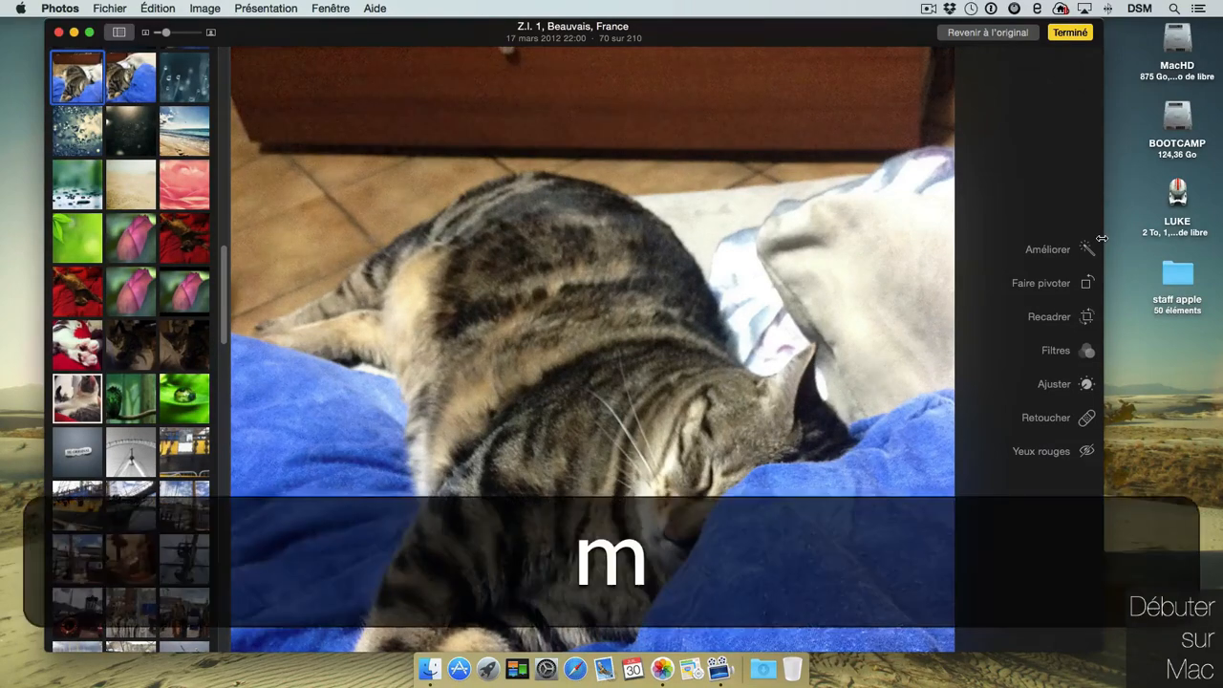
{"action": "key", "text": "m"}
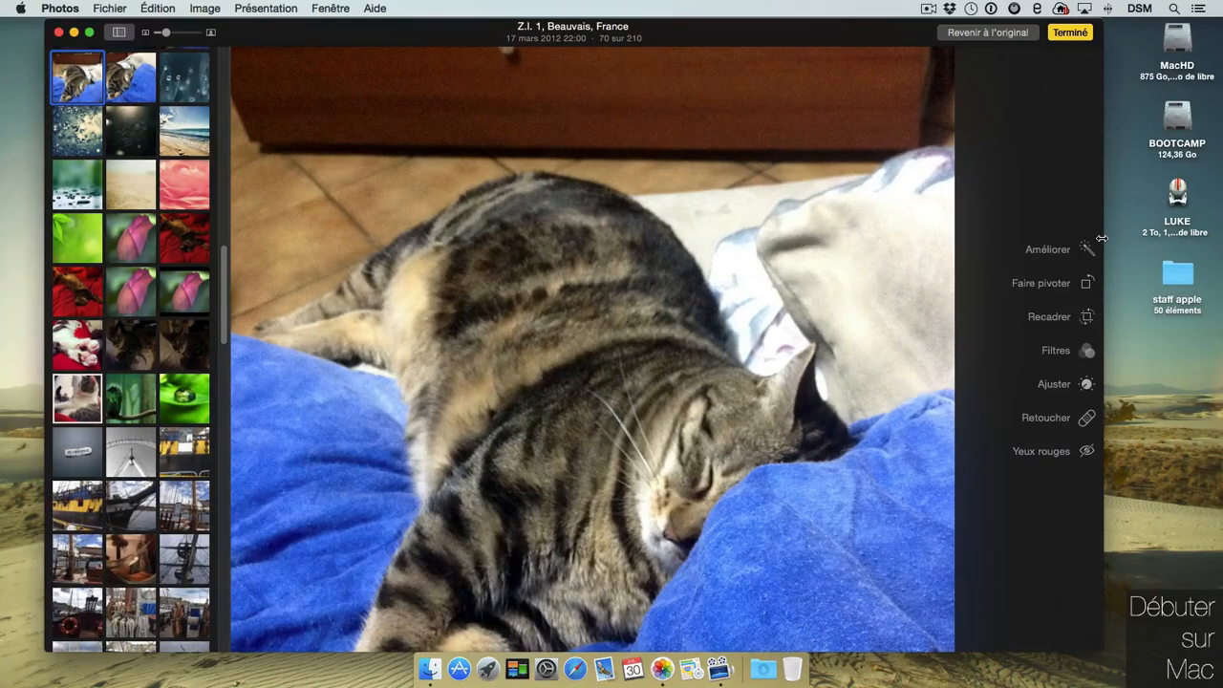
Rotate the cat photo four quarter turns, back to its original orientation.
{"action": "left_click", "coordinate": [1088, 281]}
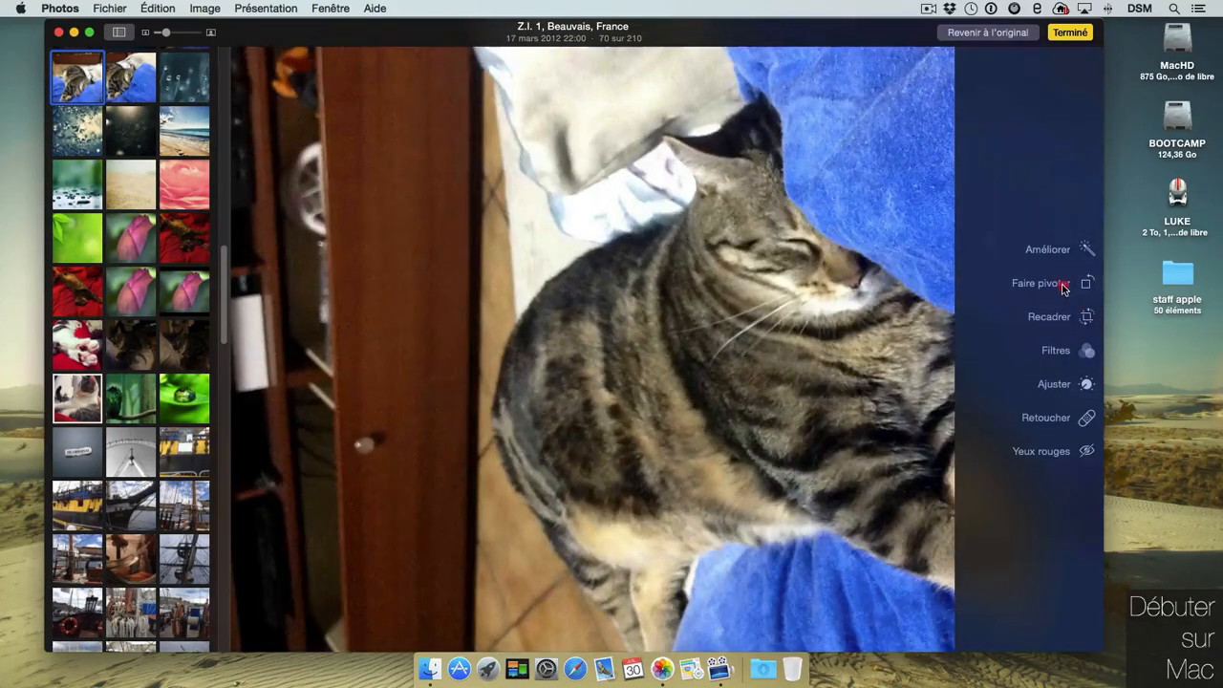
{"action": "left_click", "coordinate": [1062, 284]}
{"action": "left_click", "coordinate": [1062, 285]}
{"action": "left_click", "coordinate": [1062, 284]}
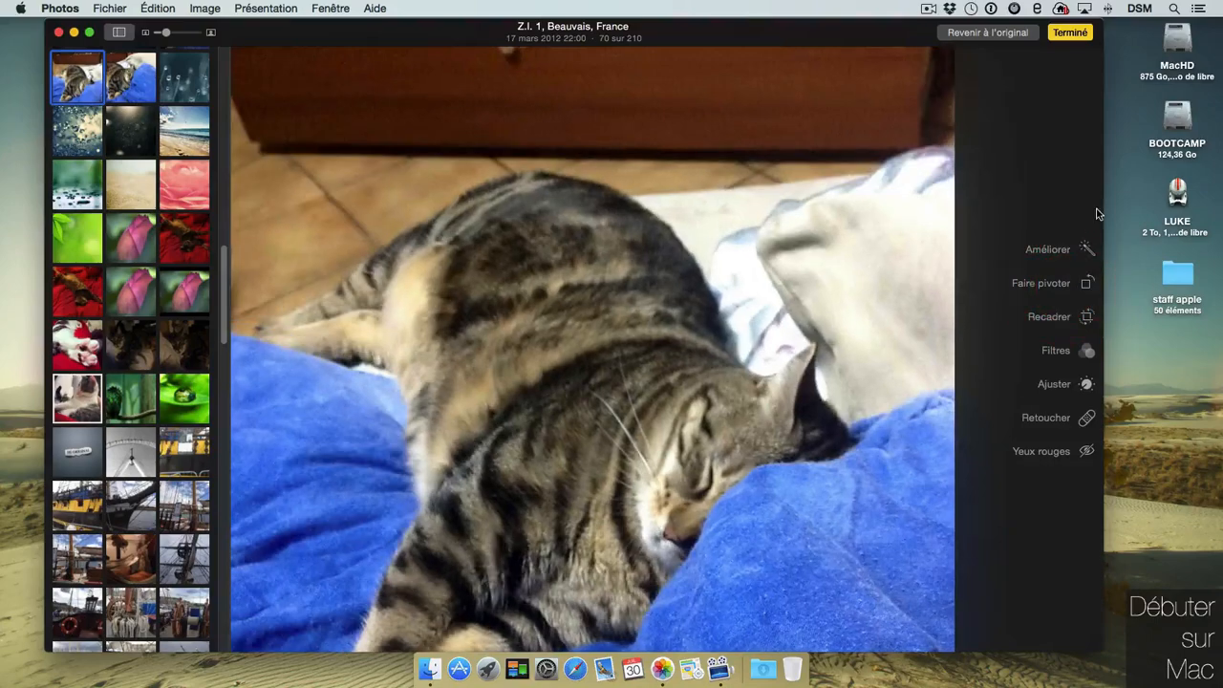
{"action": "left_click", "coordinate": [1084, 317]}
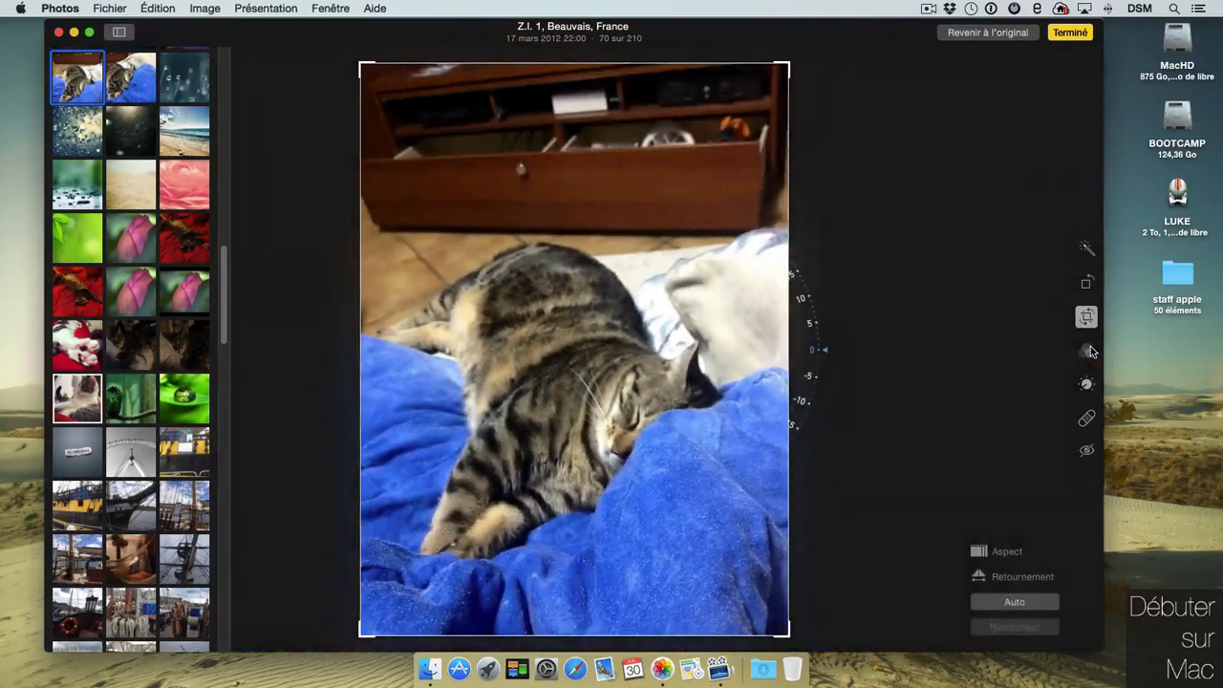
Crop the top off the cat photo, constrain it to 4:3, flip it twice, then reset.
{"action": "left_click_drag", "start_coordinate": [785, 67], "coordinate": [779, 221]}
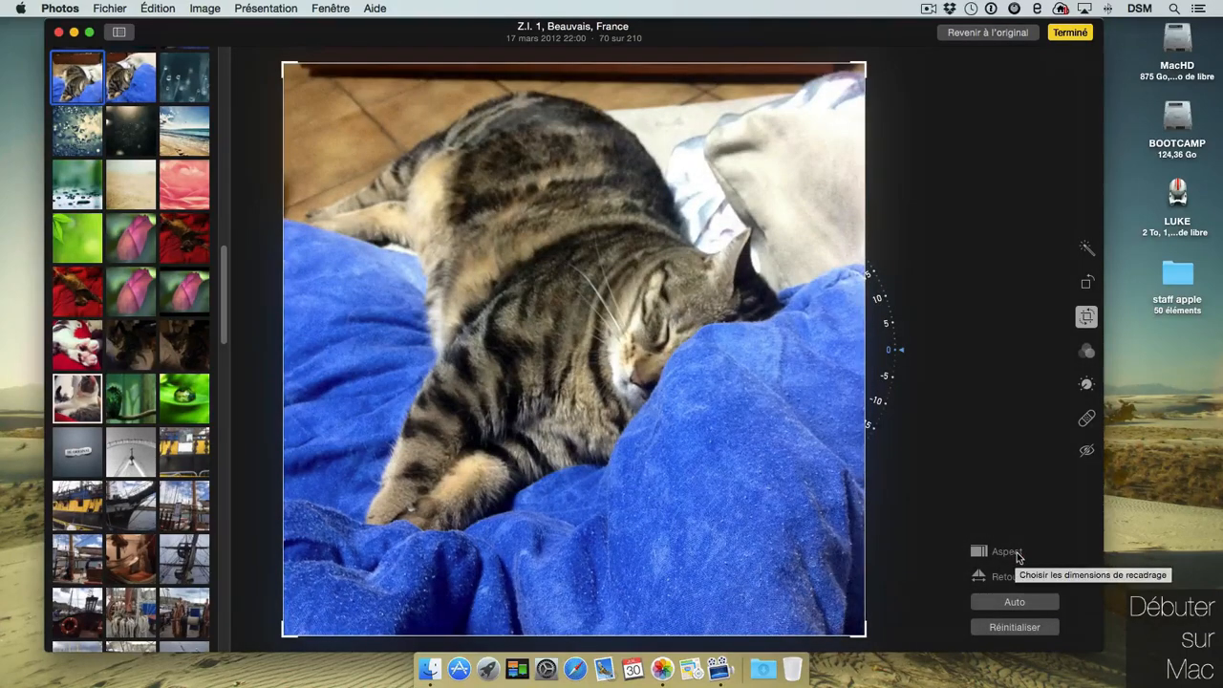
{"action": "left_click", "coordinate": [1012, 554]}
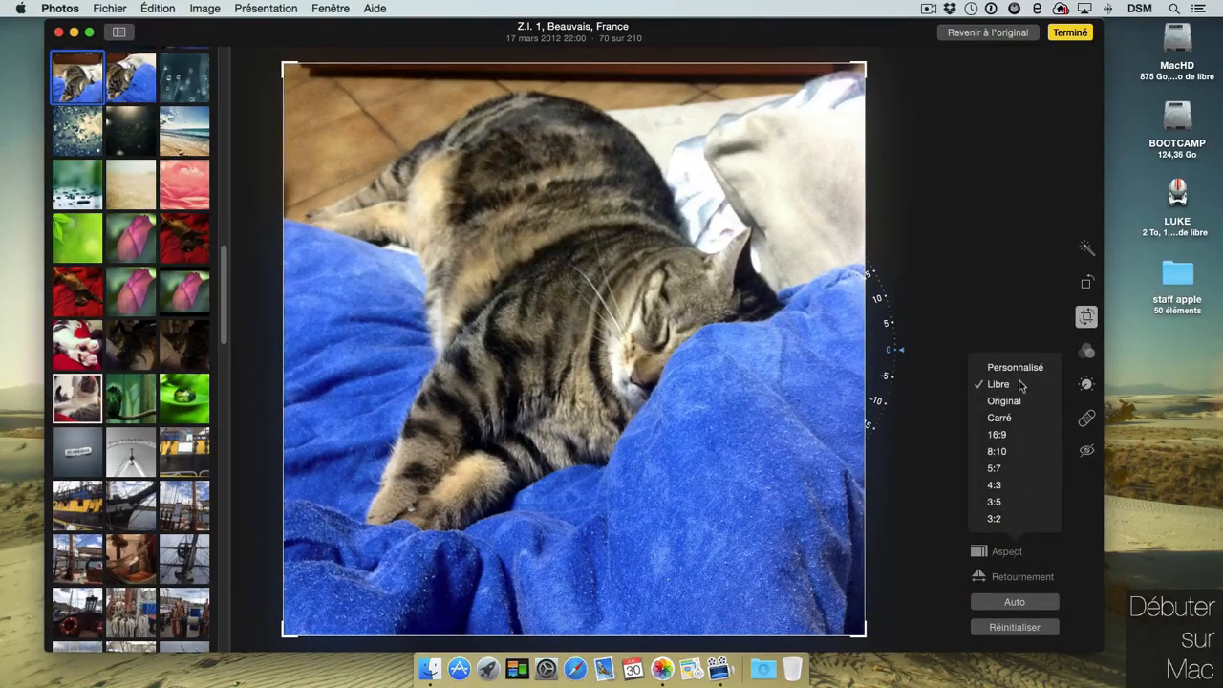
{"action": "left_click", "coordinate": [995, 485]}
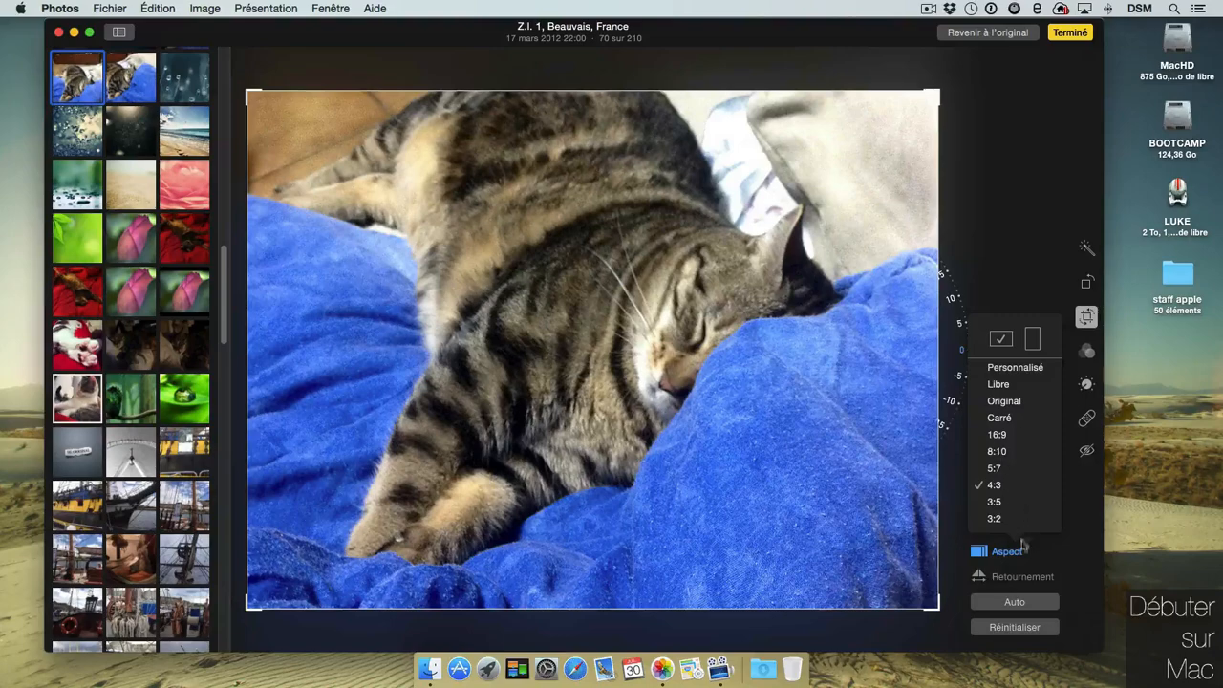
{"action": "left_click", "coordinate": [1041, 579]}
{"action": "left_click", "coordinate": [1041, 578]}
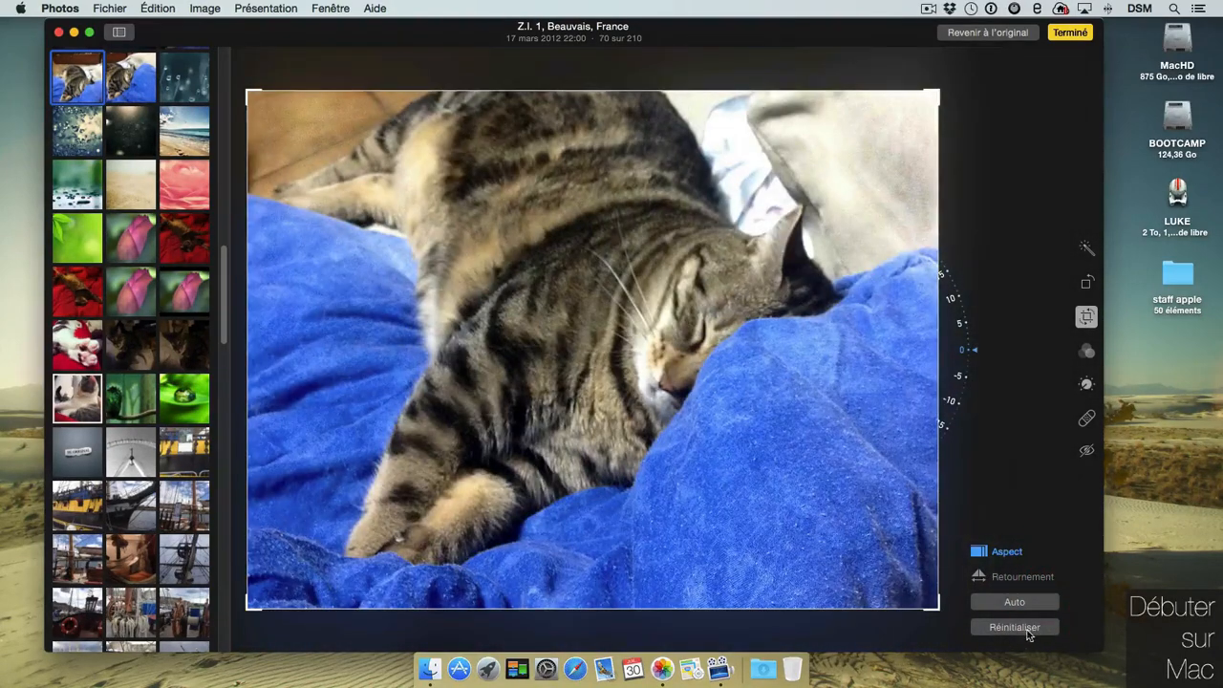
{"action": "left_click", "coordinate": [1014, 628]}
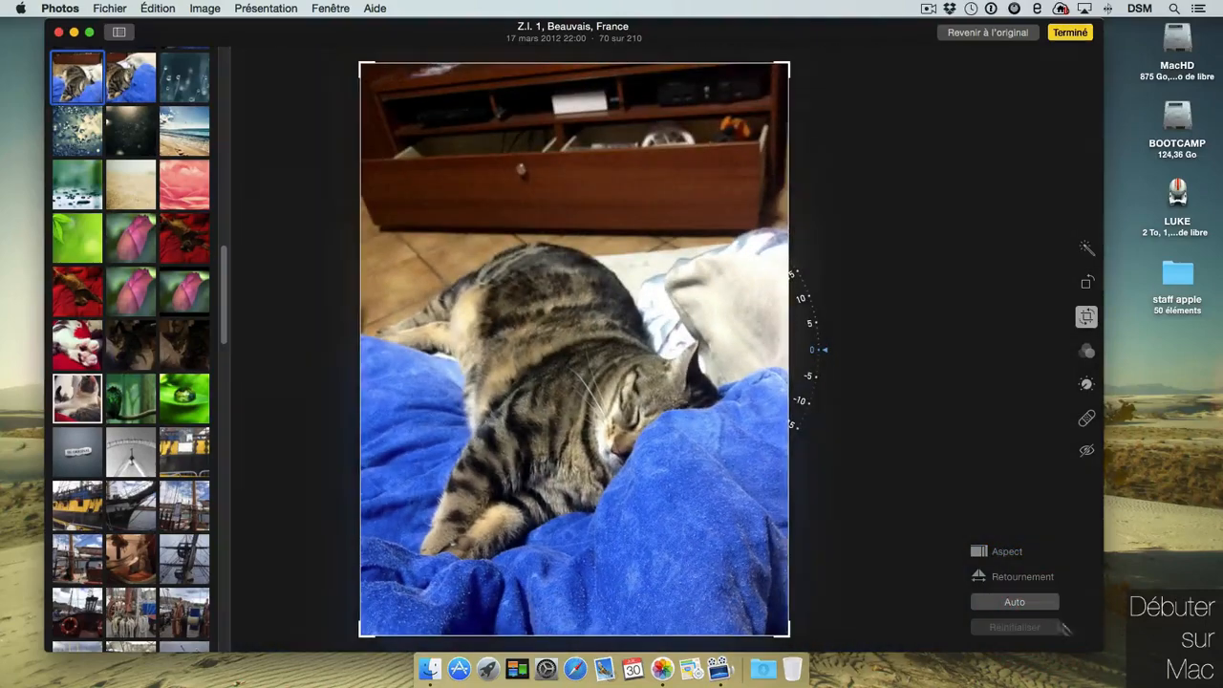
Tilt the photo about 5 degrees with the straighten dial, reset it, and finish editing.
{"action": "left_click_drag", "start_coordinate": [820, 353], "coordinate": [804, 395]}
{"action": "left_click_drag", "start_coordinate": [812, 345], "coordinate": [644, 586]}
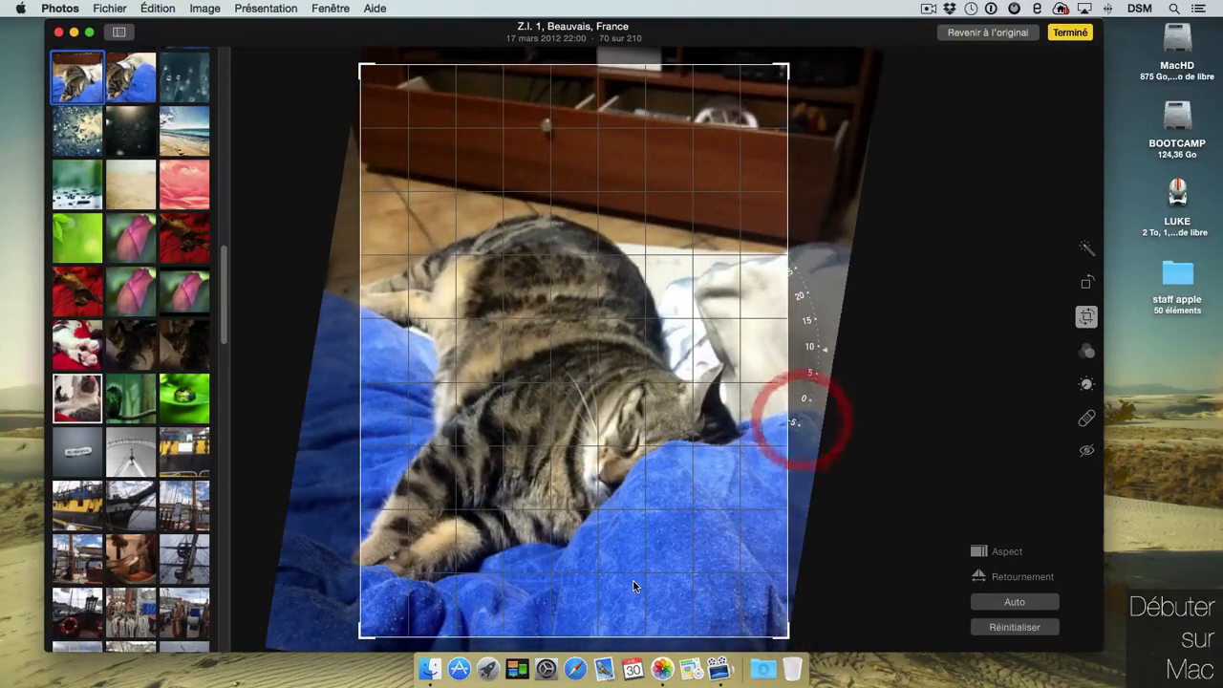
{"action": "left_click", "coordinate": [1015, 627]}
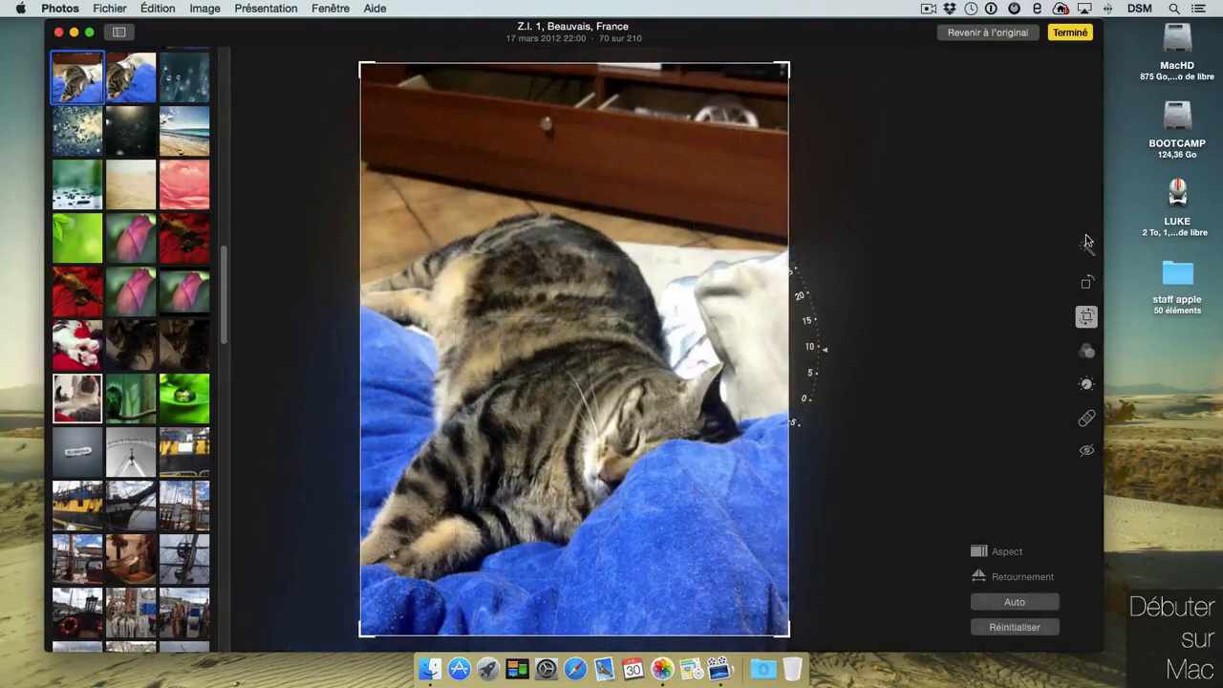
{"action": "left_click", "coordinate": [1071, 35]}
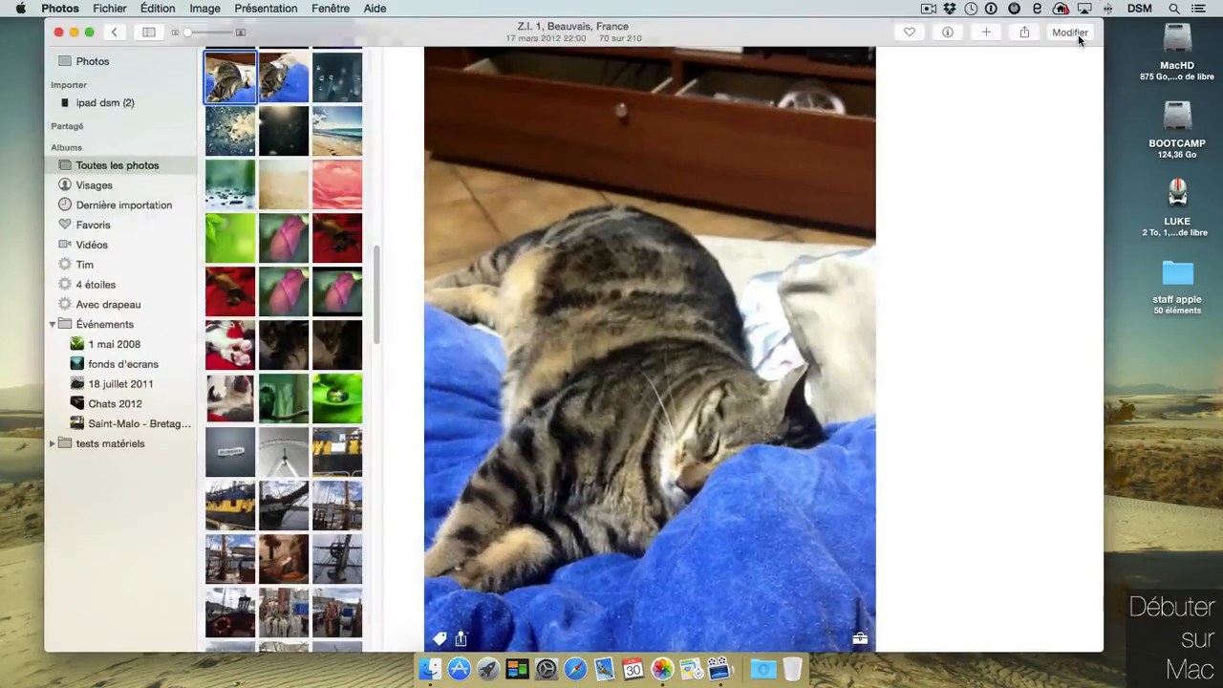
Try the Noir, Fondu, Chrome, Traitement and Transfert filters on the cat photo, then settle on Instantané.
{"action": "left_click", "coordinate": [1070, 33]}
{"action": "left_click", "coordinate": [1086, 351]}
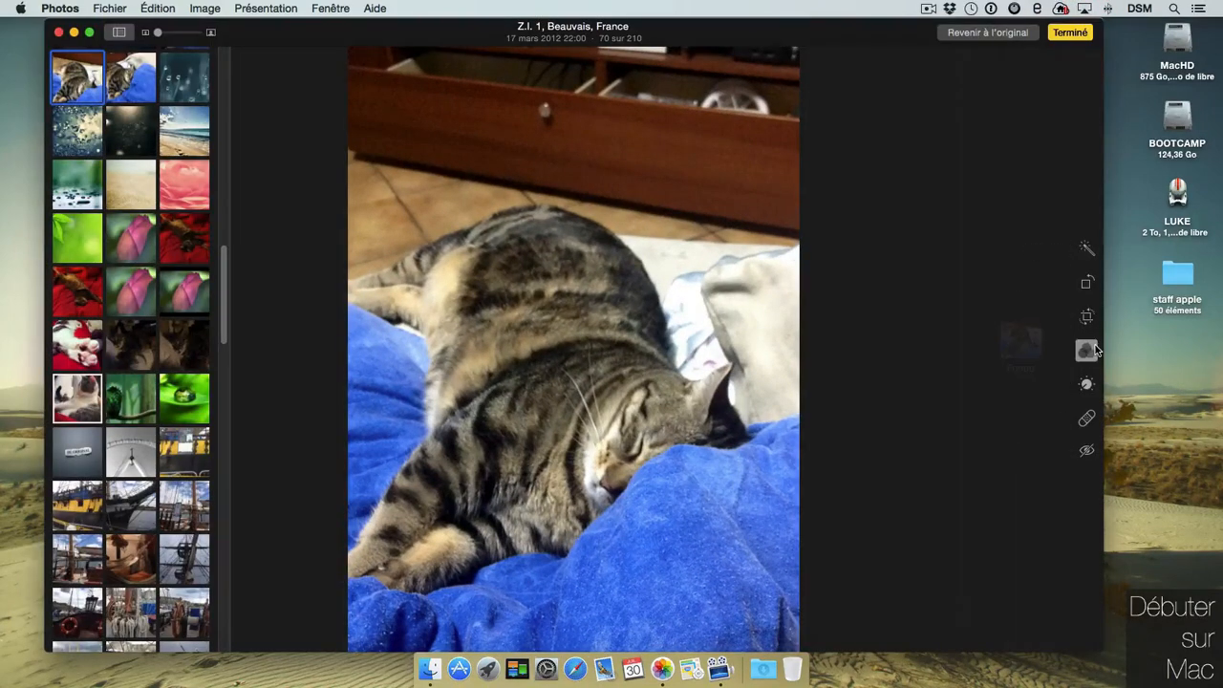
{"action": "left_click", "coordinate": [1020, 275]}
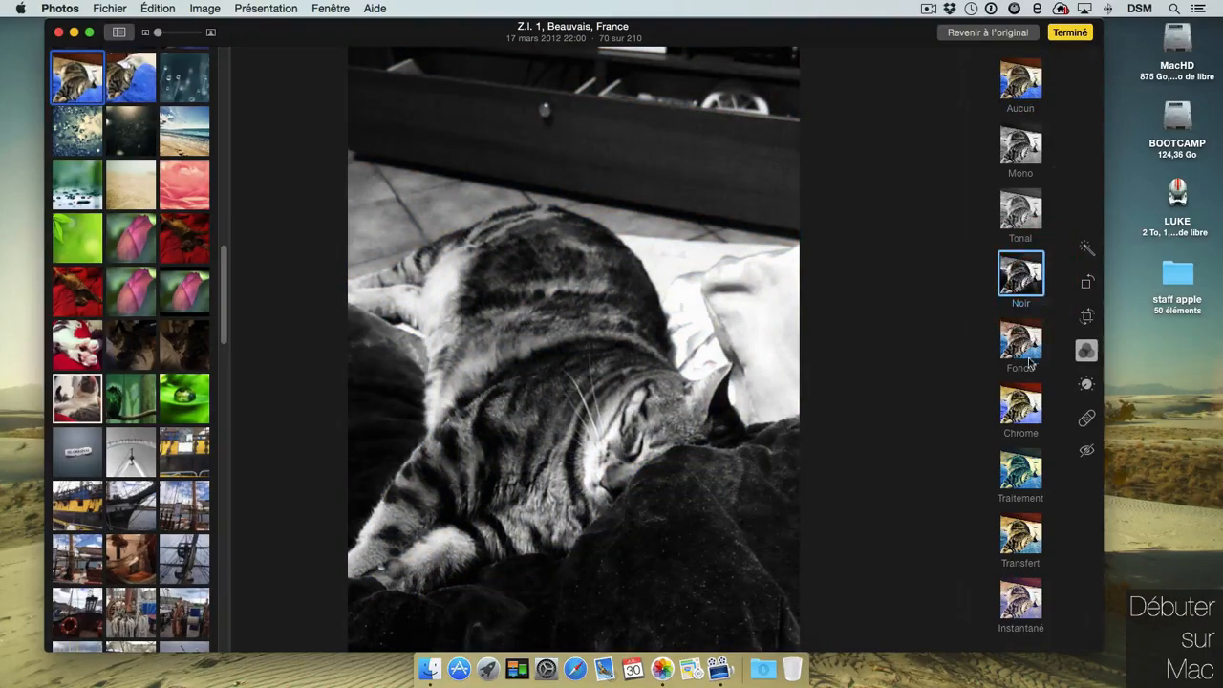
{"action": "left_click", "coordinate": [1022, 344]}
{"action": "left_click", "coordinate": [1022, 406]}
{"action": "left_click", "coordinate": [1026, 468]}
{"action": "left_click", "coordinate": [1022, 535]}
{"action": "left_click", "coordinate": [1022, 600]}
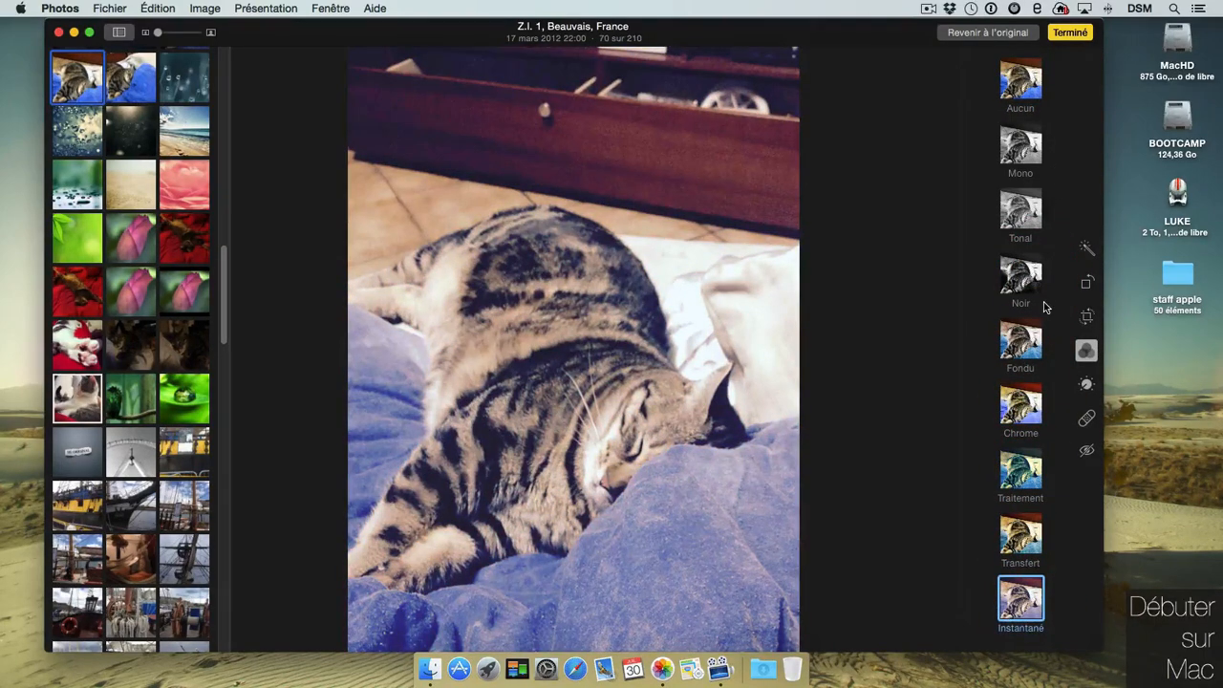
{"action": "left_click", "coordinate": [1086, 383]}
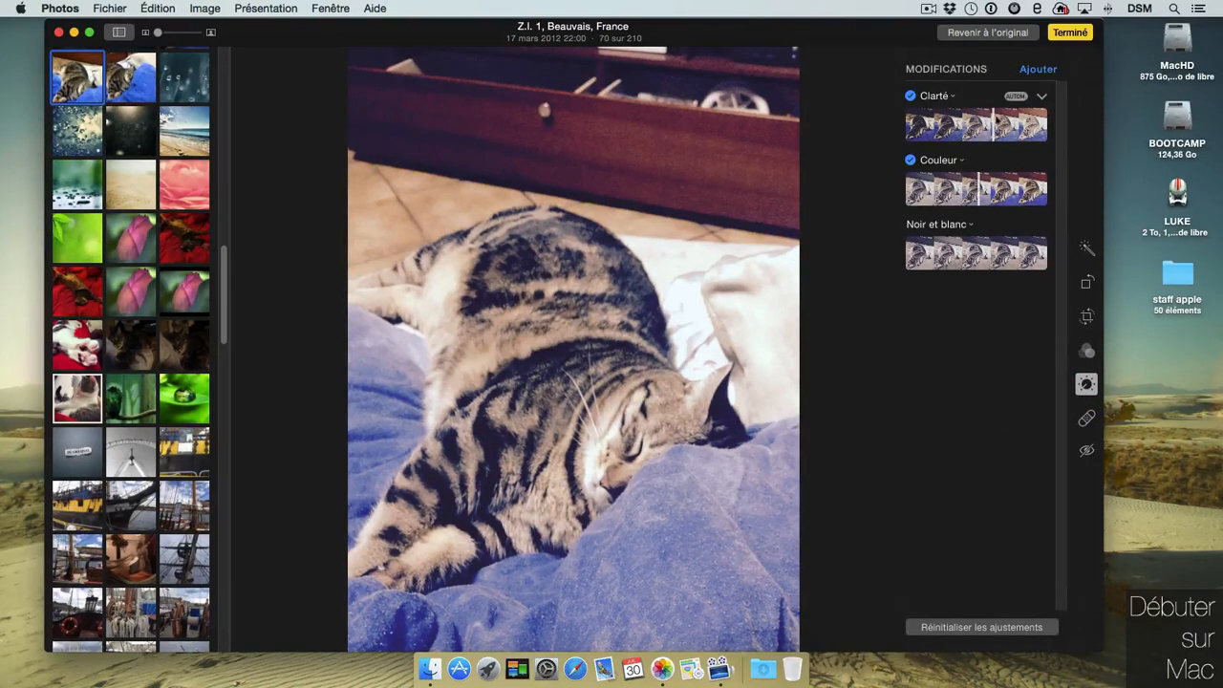
Lower Clarté slightly and raise its Luminosité slider to 0.31.
{"action": "mouse_move", "coordinate": [986, 134]}
{"action": "left_mouse_down"}
{"action": "mouse_move", "coordinate": [936, 132]}
{"action": "mouse_move", "coordinate": [996, 124]}
{"action": "left_mouse_up"}
{"action": "left_click", "coordinate": [1041, 96]}
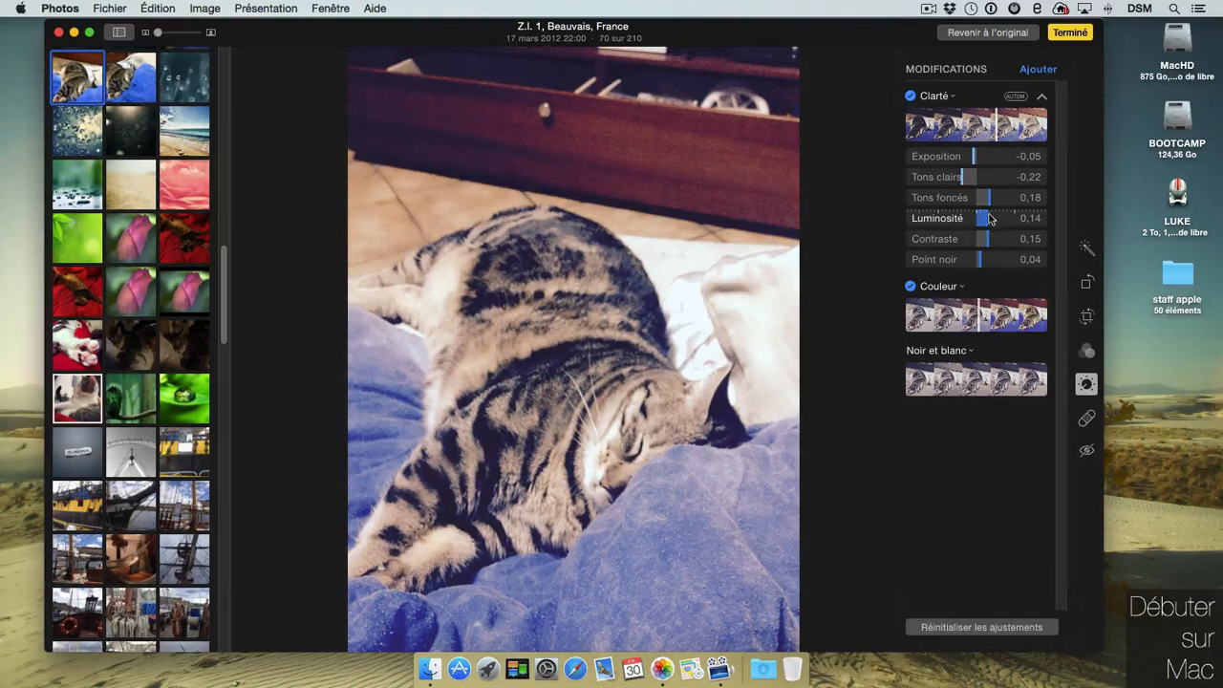
{"action": "left_click_drag", "start_coordinate": [989, 221], "coordinate": [984, 196]}
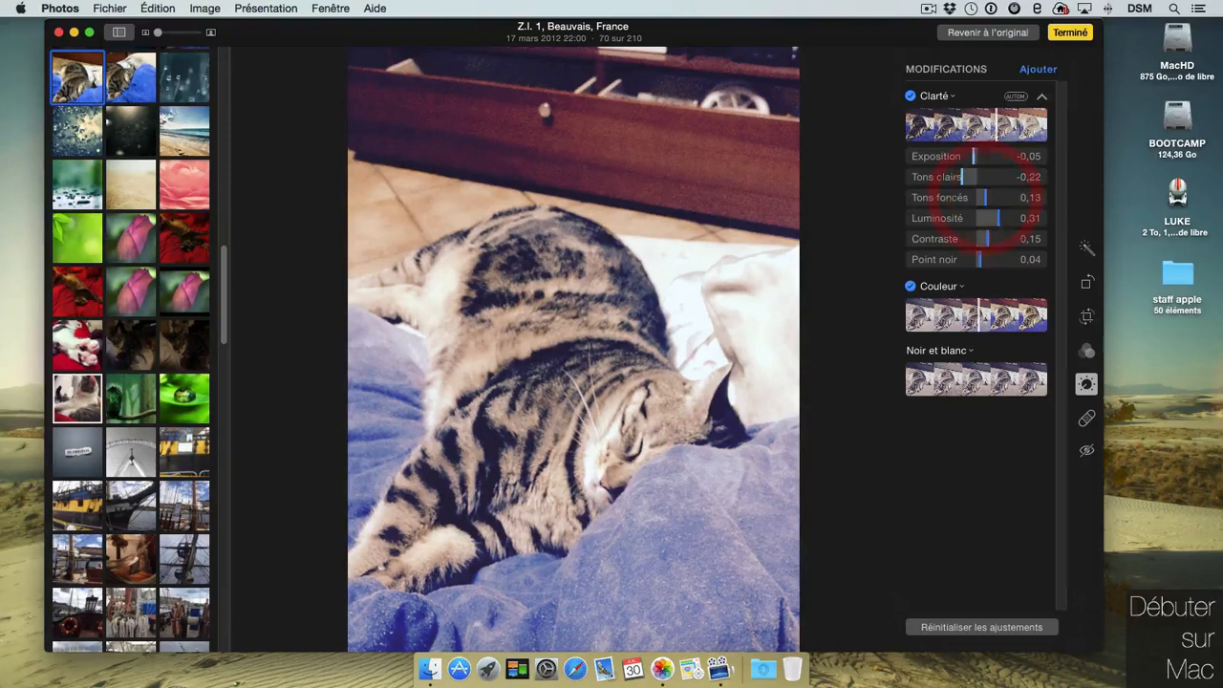
Boost Saturation to 0,49 and add a sepia-toned Noir et blanc adjustment.
{"action": "left_click", "coordinate": [1041, 286]}
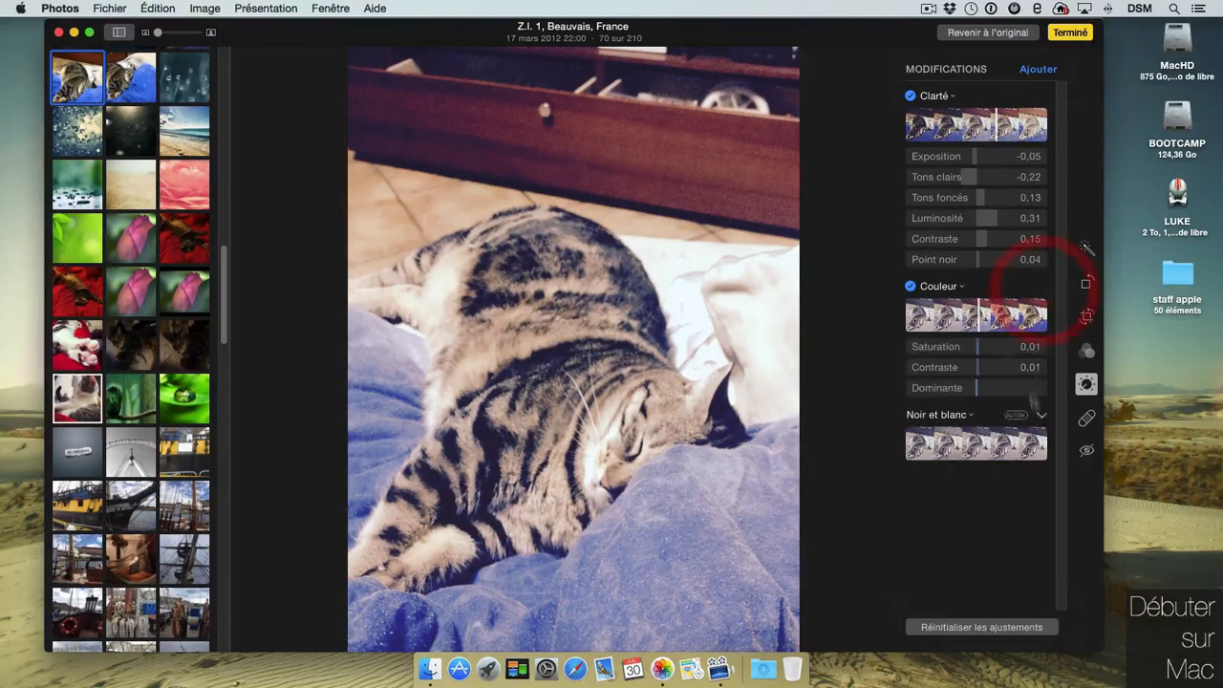
{"action": "left_click_drag", "start_coordinate": [976, 348], "coordinate": [1008, 348]}
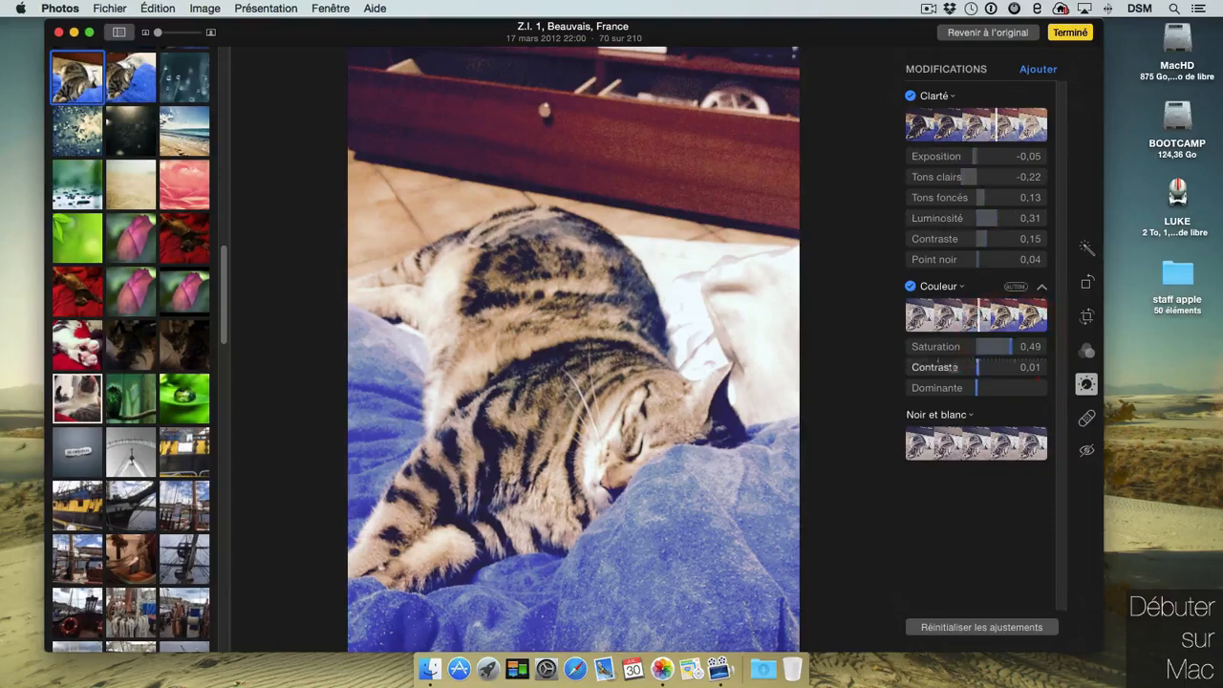
{"action": "left_click", "coordinate": [958, 449]}
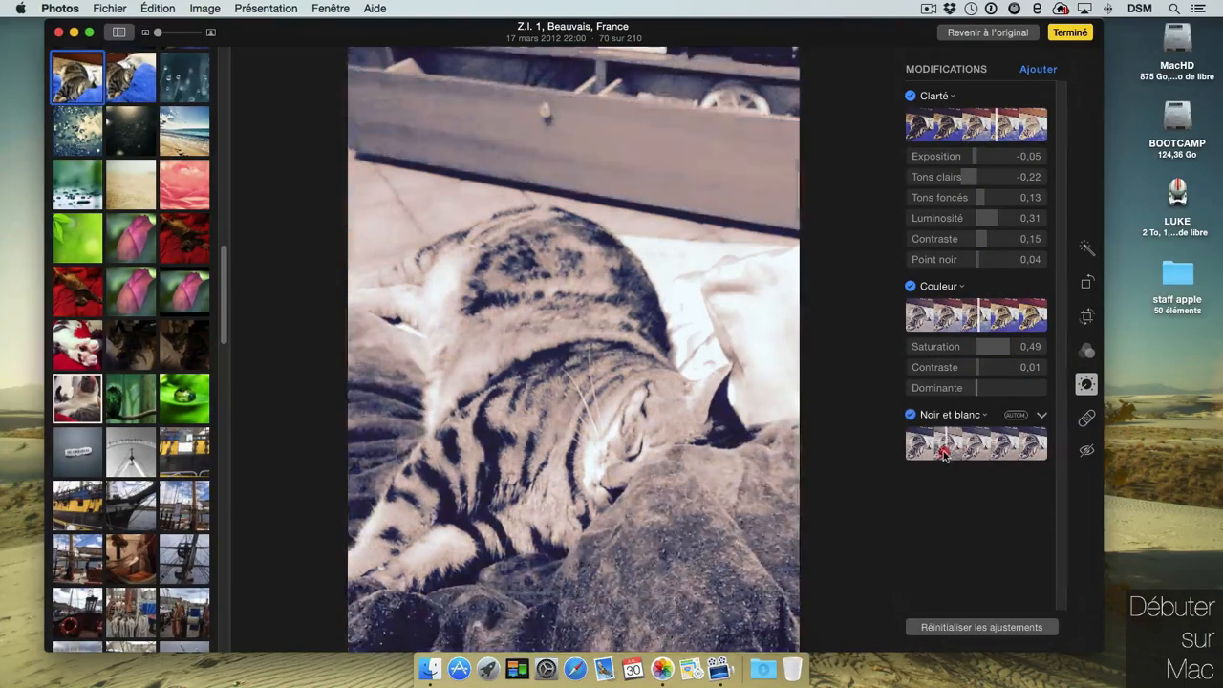
{"action": "left_click", "coordinate": [988, 447]}
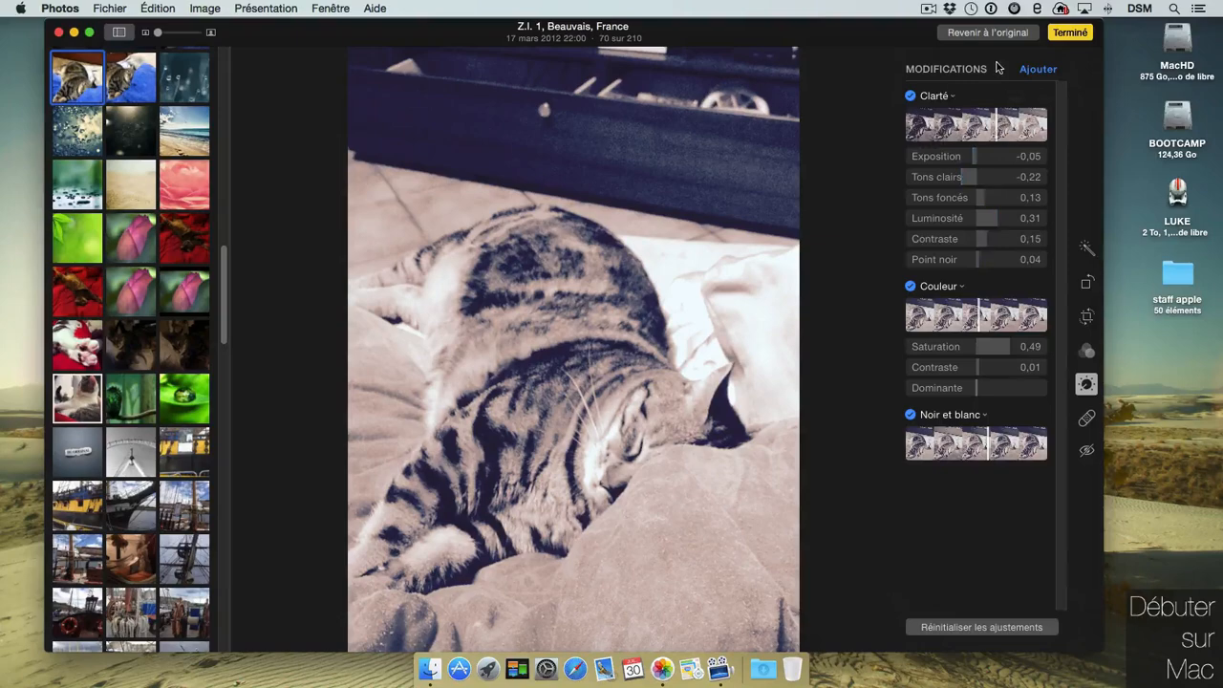
{"action": "left_click", "coordinate": [953, 97]}
Add Histogramme, Réduction du bruit and Netteté (0,81) adjustments to the cat photo.
{"action": "left_click", "coordinate": [1037, 69]}
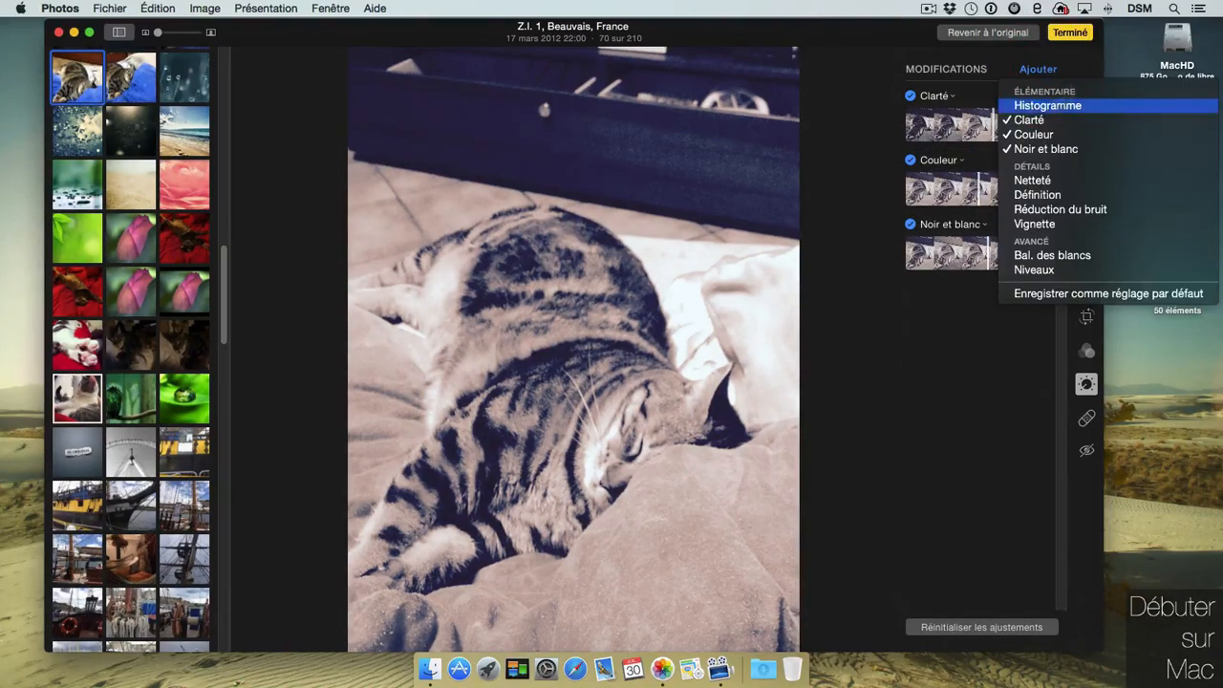
{"action": "left_click", "coordinate": [1104, 111]}
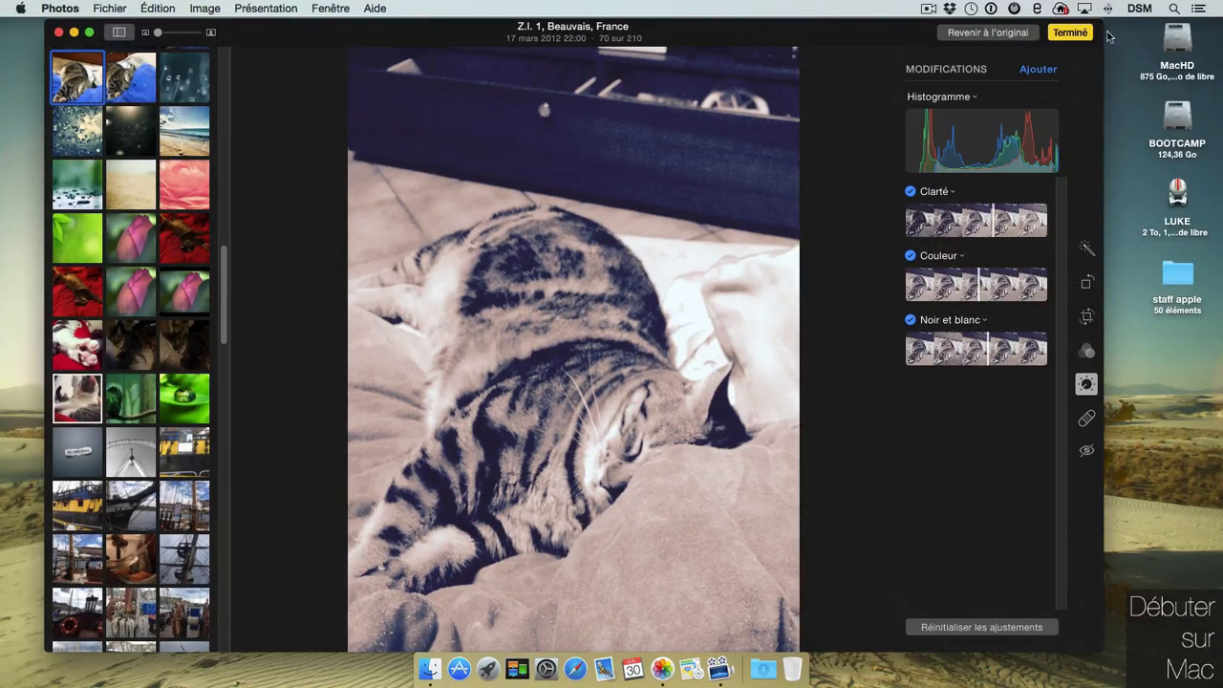
{"action": "left_click", "coordinate": [1037, 69]}
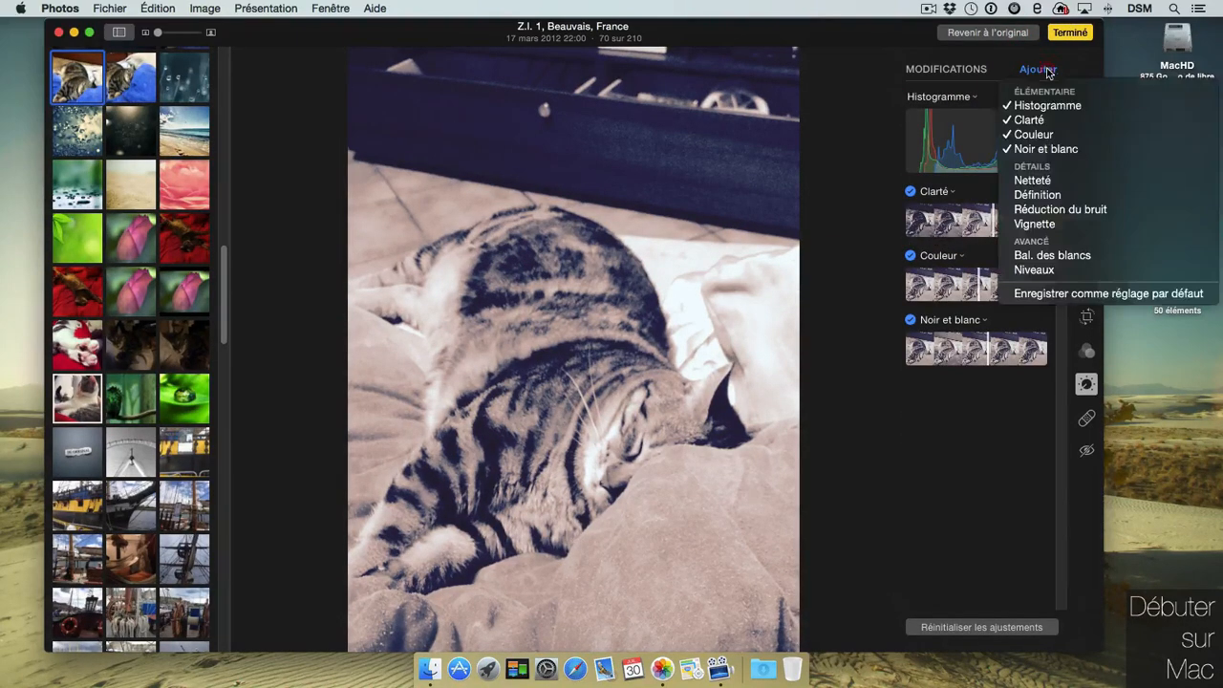
{"action": "left_click", "coordinate": [1086, 202]}
{"action": "left_click", "coordinate": [1051, 73]}
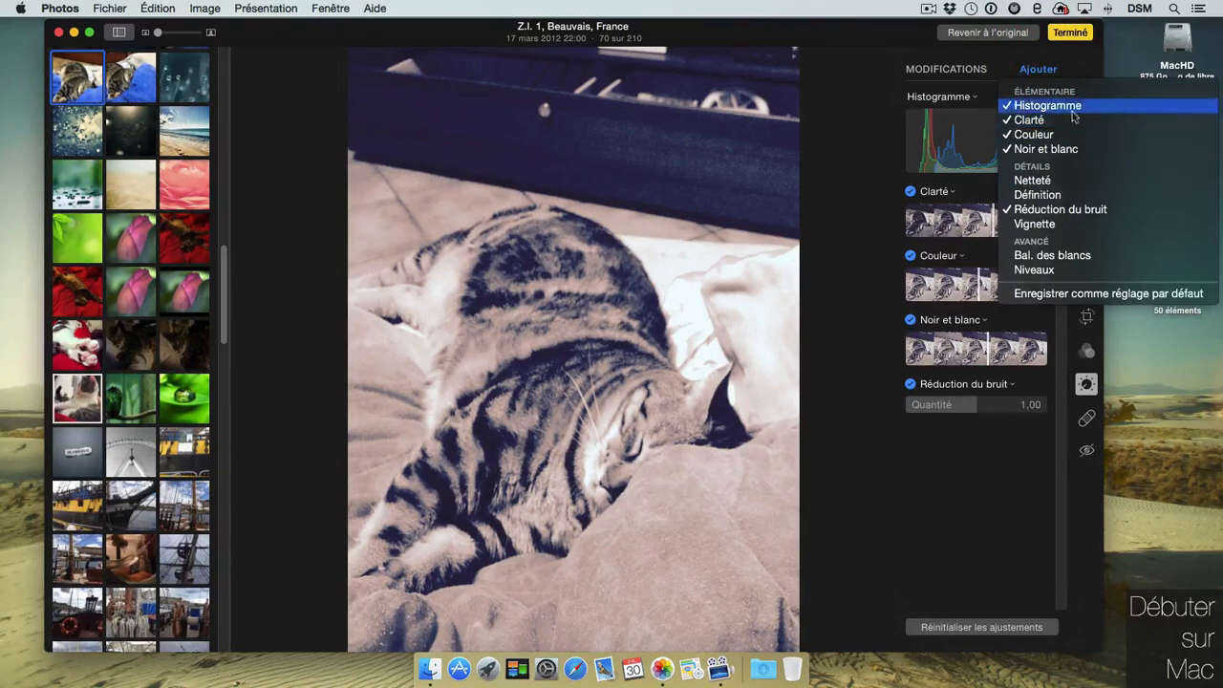
{"action": "left_click", "coordinate": [1058, 182]}
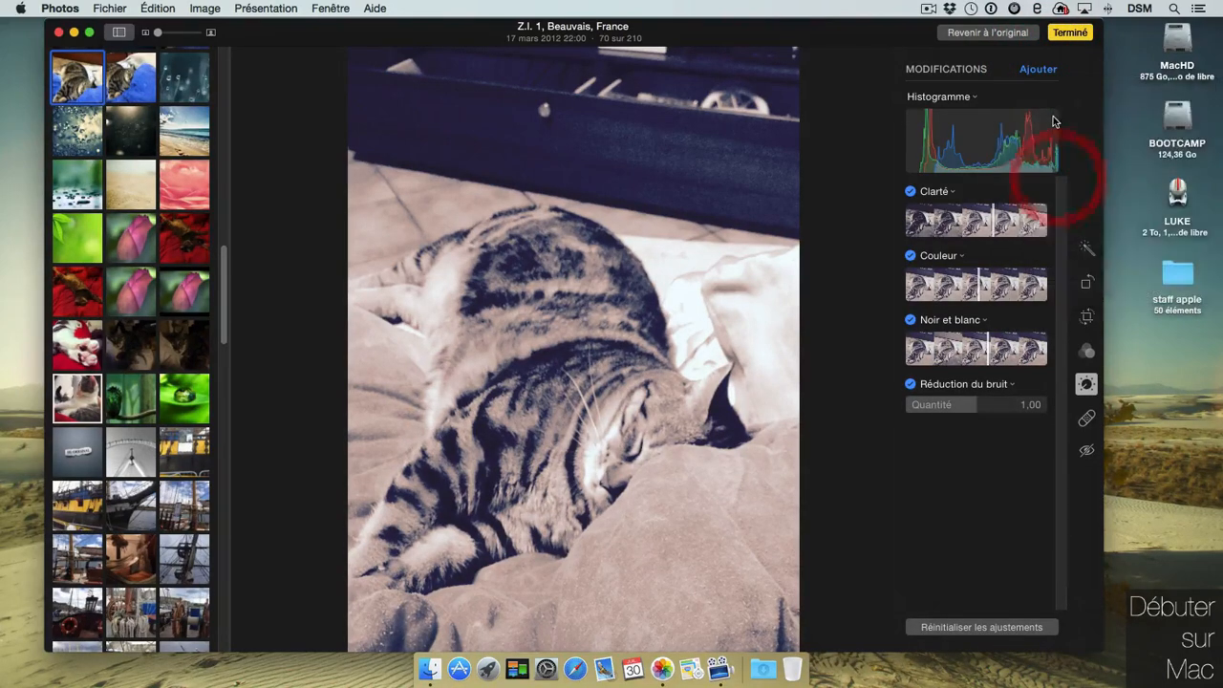
Add a Vignette of 0,75, close the adjustments list, and finish editing.
{"action": "left_click", "coordinate": [1051, 72]}
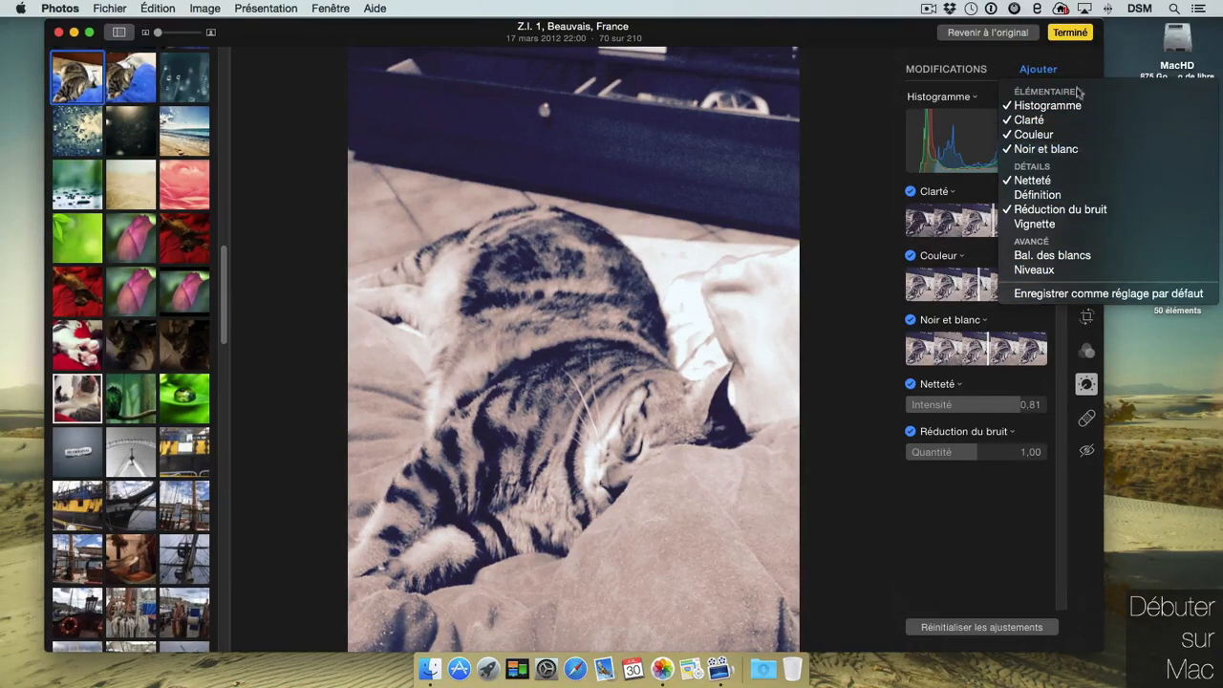
{"action": "left_click", "coordinate": [1048, 226]}
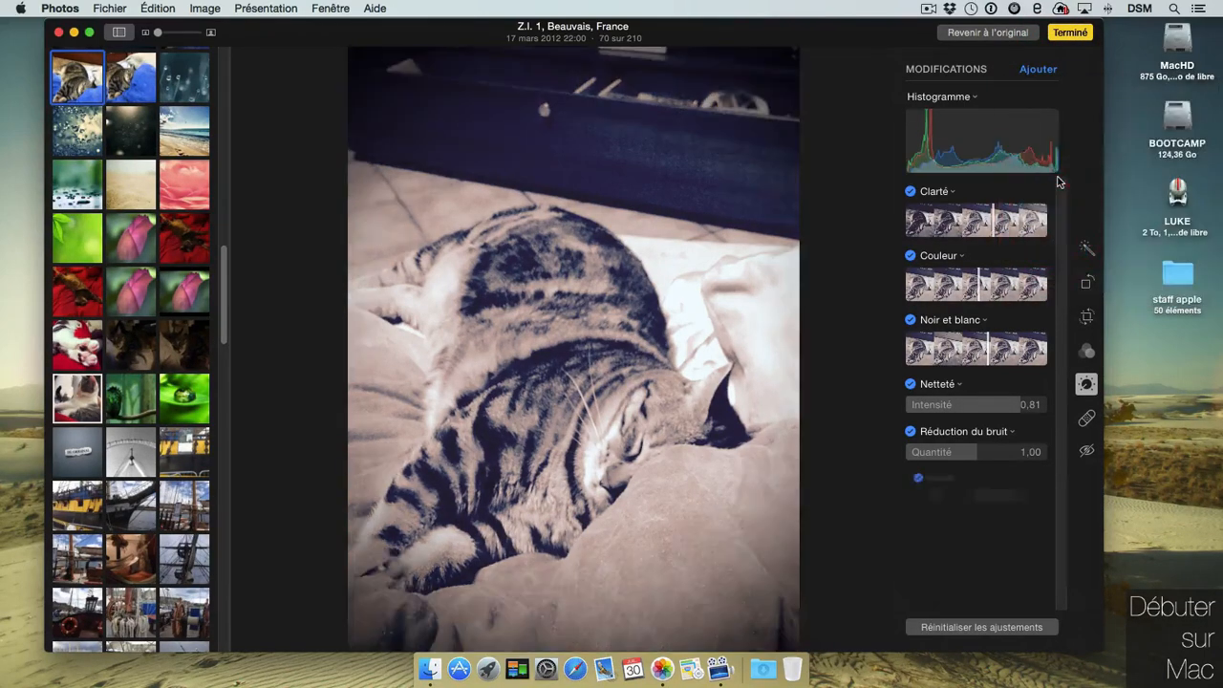
{"action": "left_click", "coordinate": [1051, 67]}
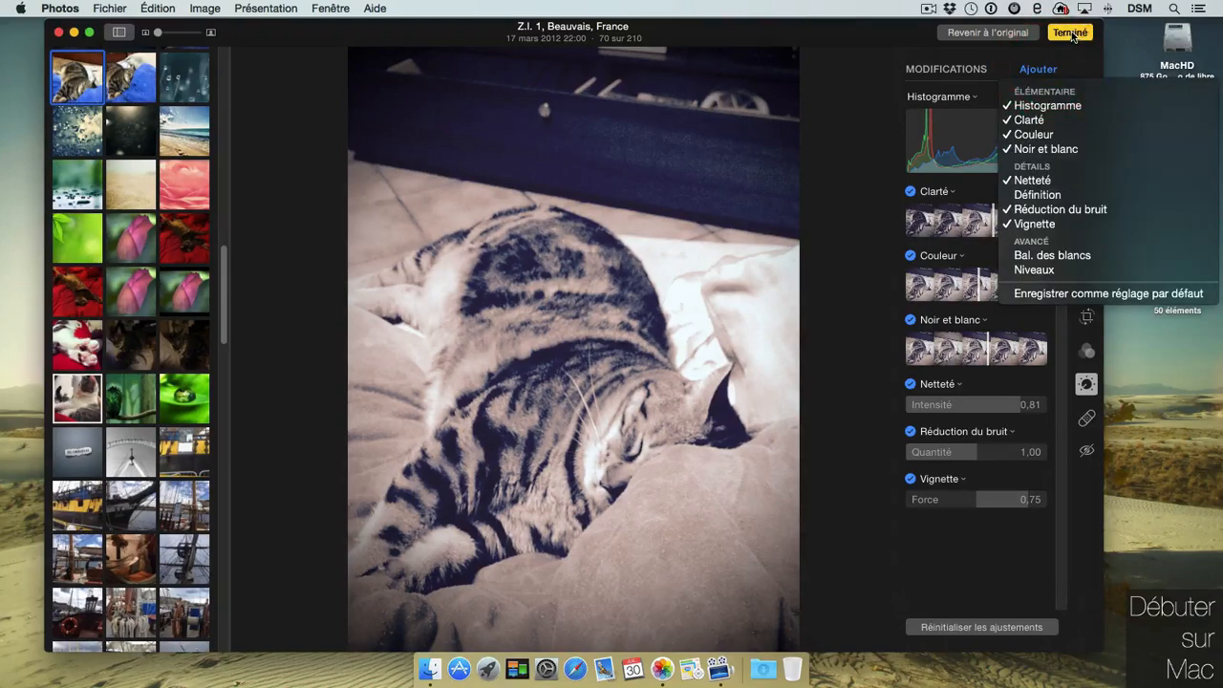
{"action": "left_click", "coordinate": [1173, 295]}
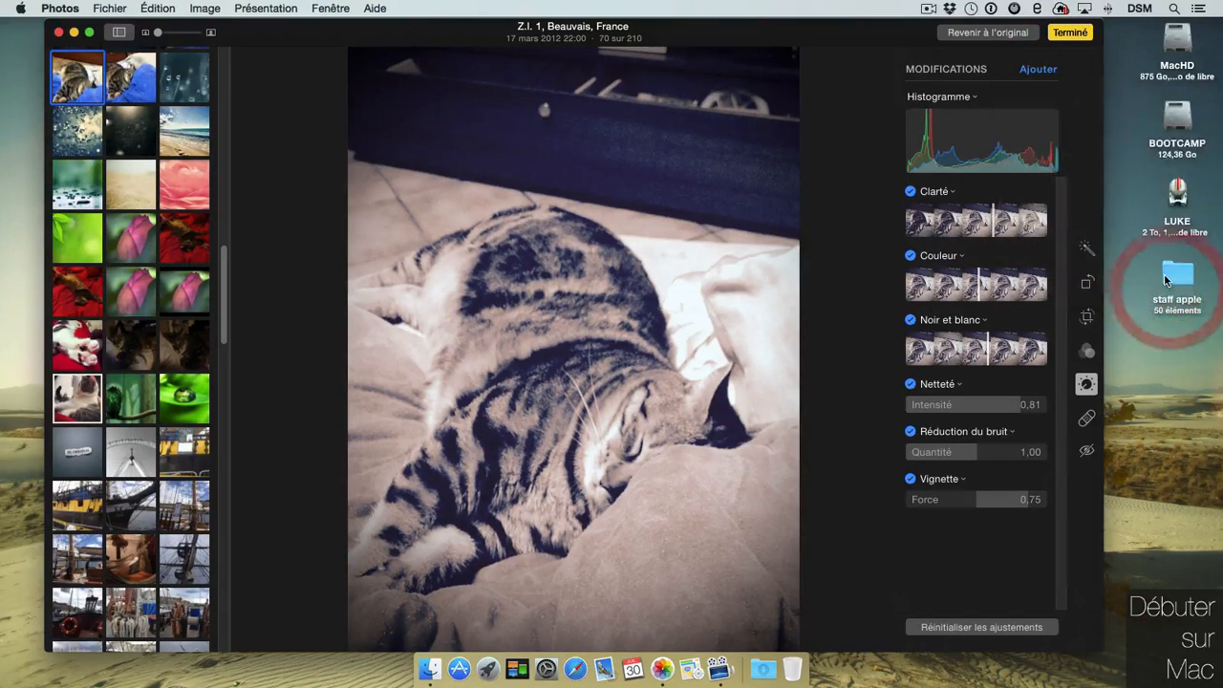
{"action": "left_click", "coordinate": [1071, 33]}
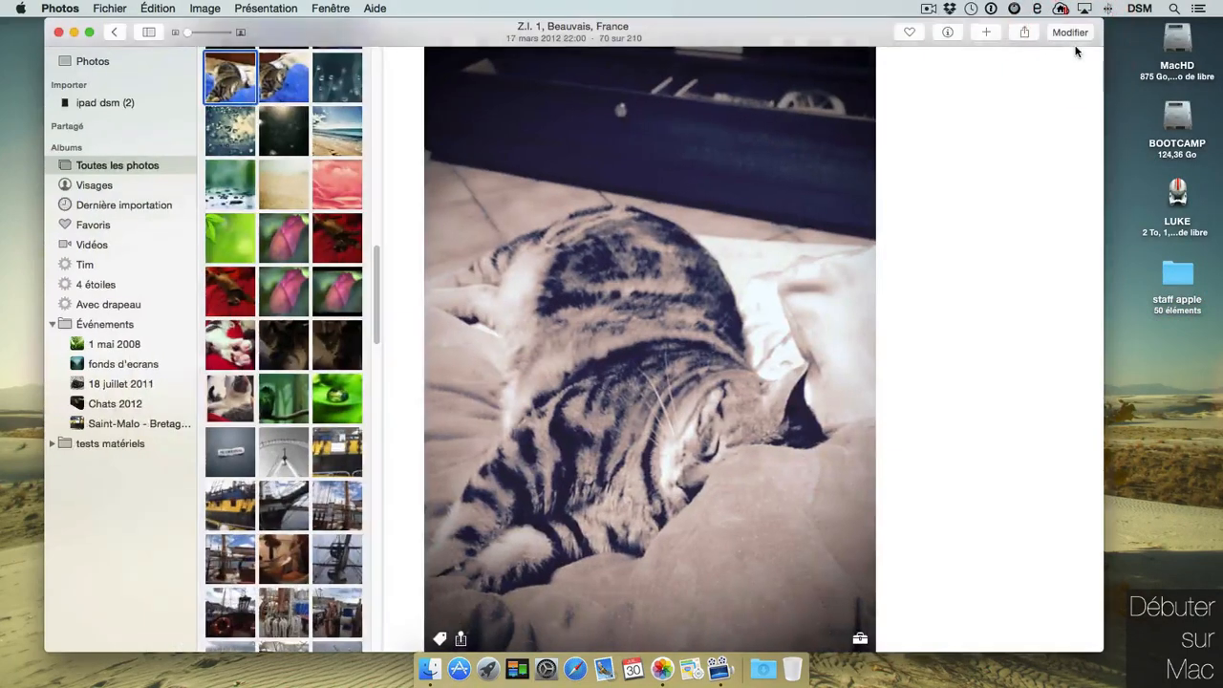
Apply the Noir filter to the pink lotus photo, try the Retoucher brush size, and finish.
{"action": "left_click", "coordinate": [341, 293]}
{"action": "left_click", "coordinate": [1070, 32]}
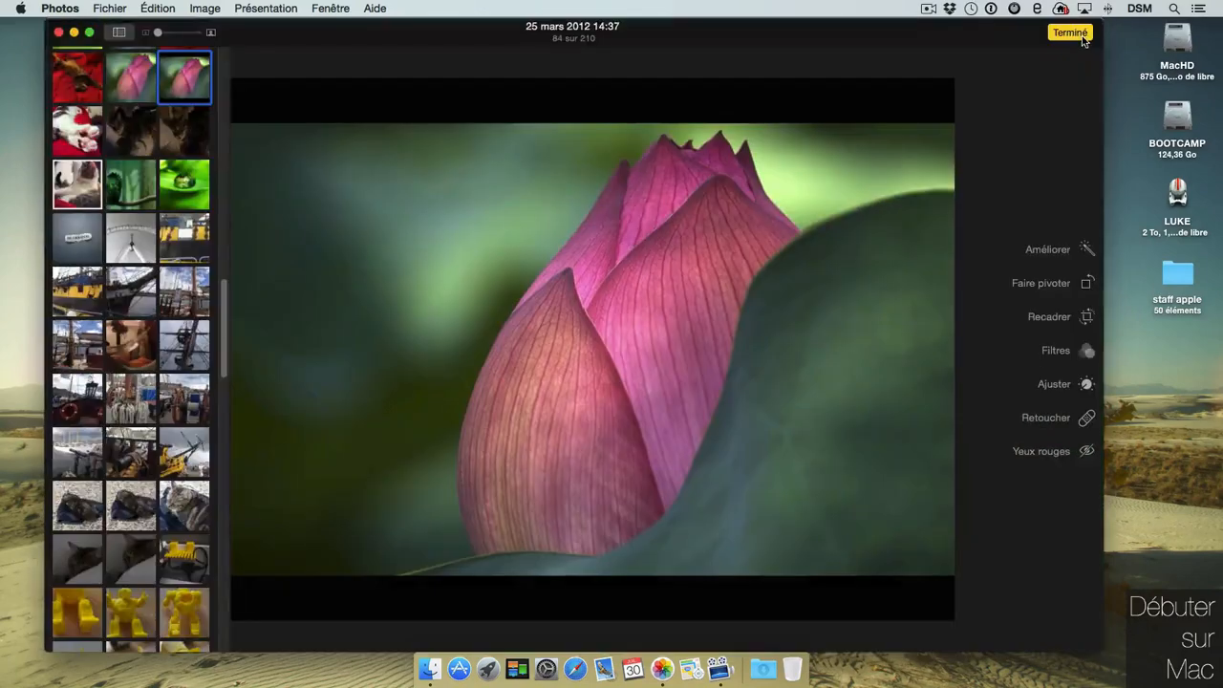
{"action": "left_click", "coordinate": [1087, 386]}
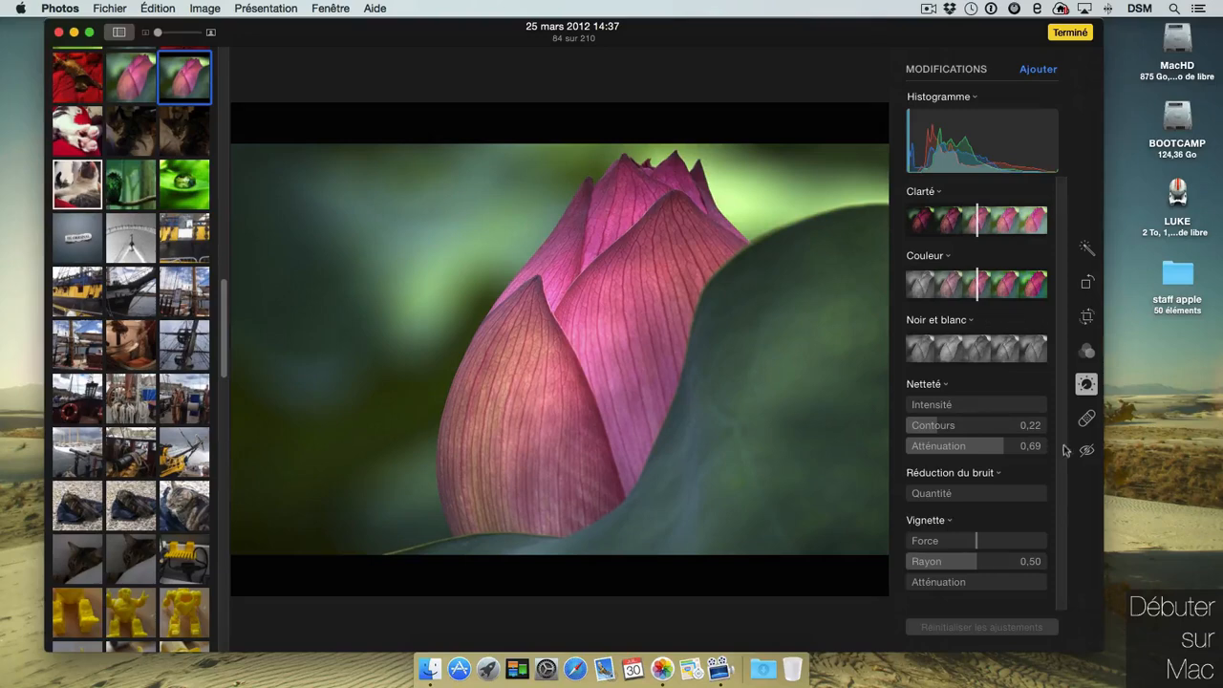
{"action": "left_click", "coordinate": [1086, 353]}
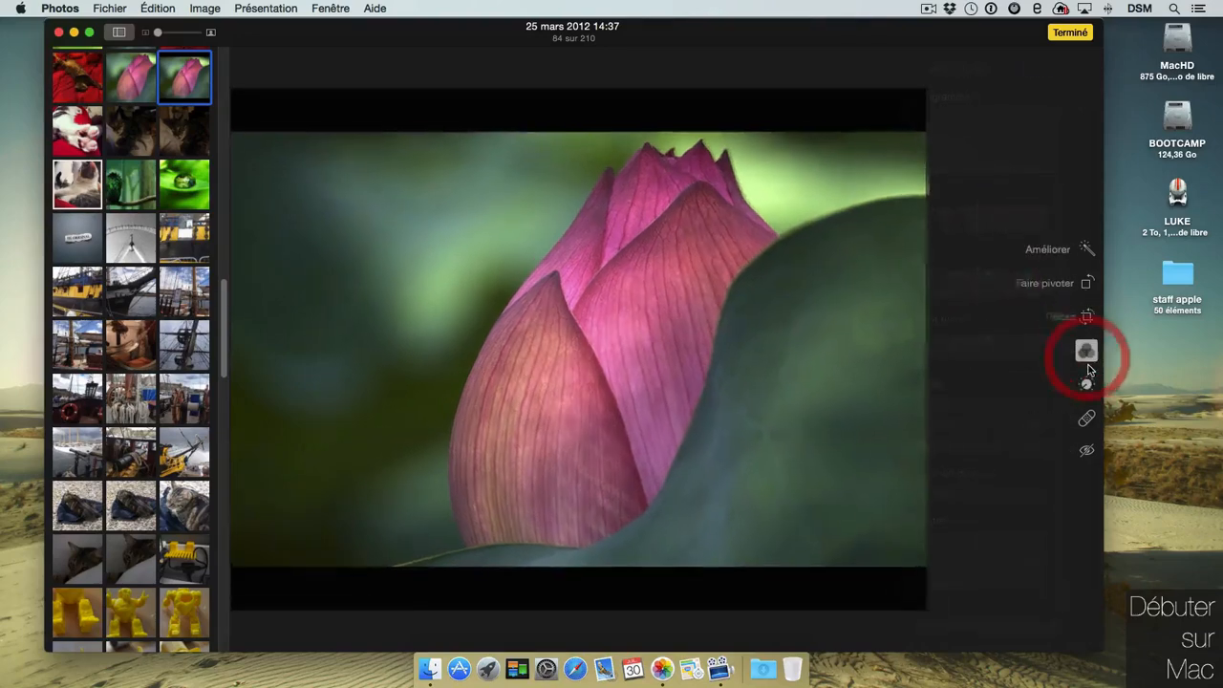
{"action": "left_click", "coordinate": [1020, 277]}
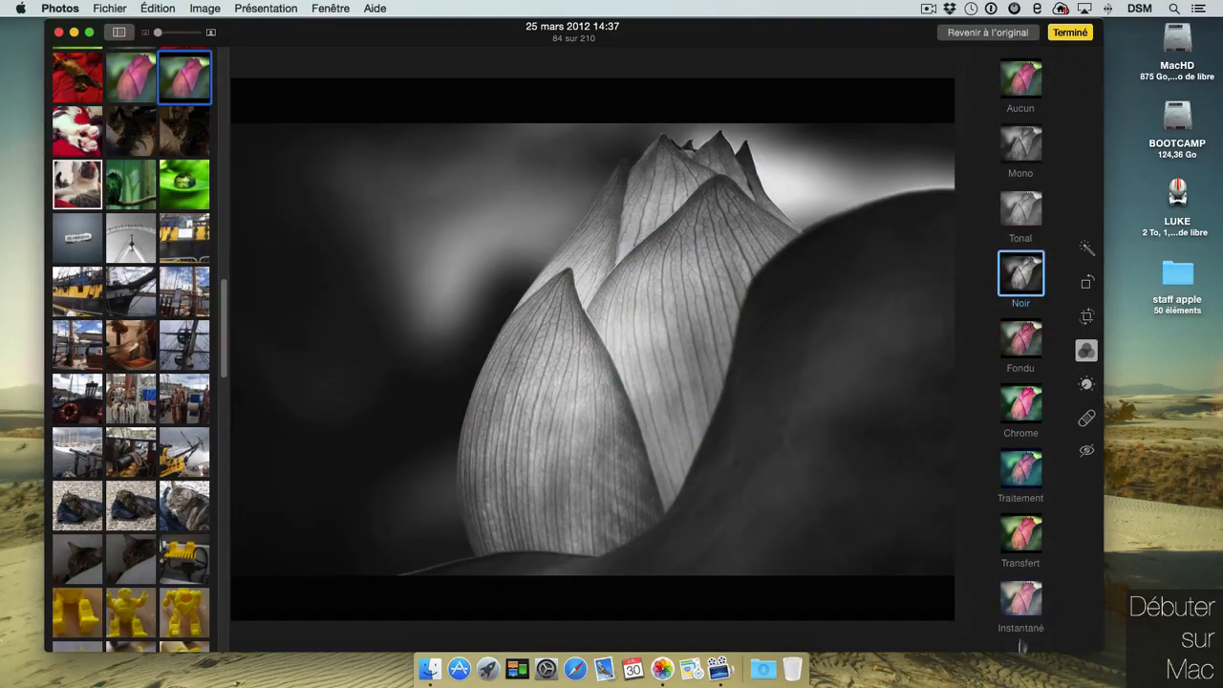
{"action": "left_click", "coordinate": [1087, 420]}
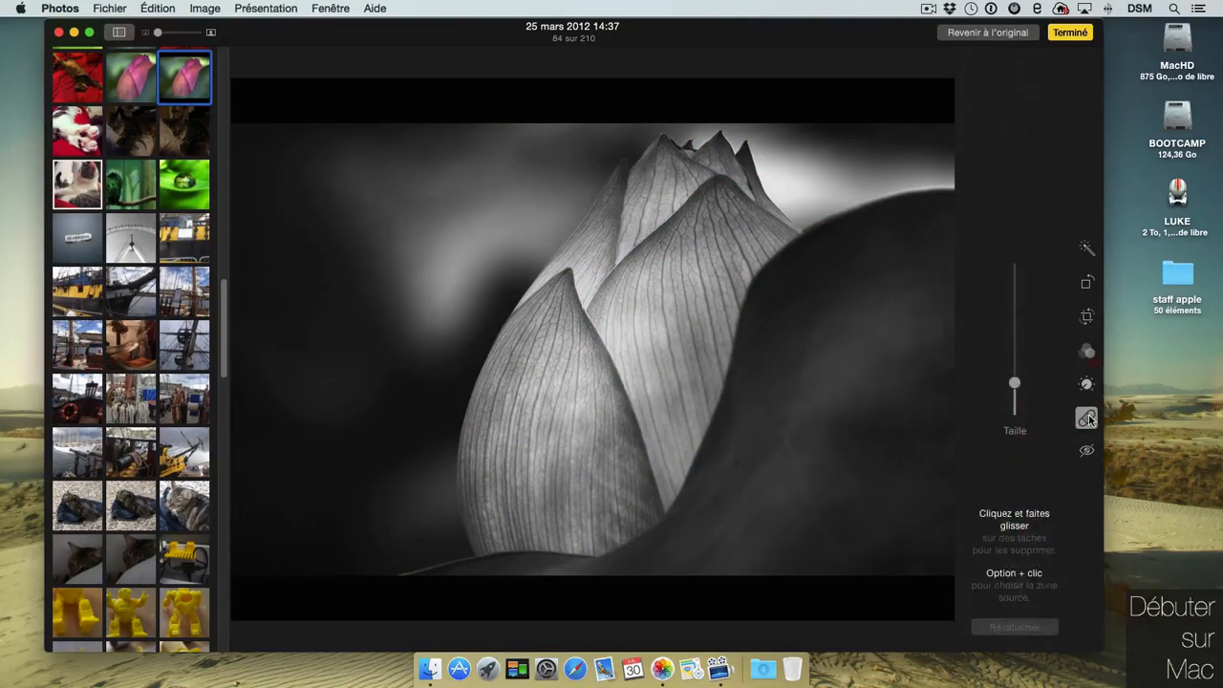
{"action": "left_click", "coordinate": [1012, 382]}
{"action": "left_click", "coordinate": [1072, 33]}
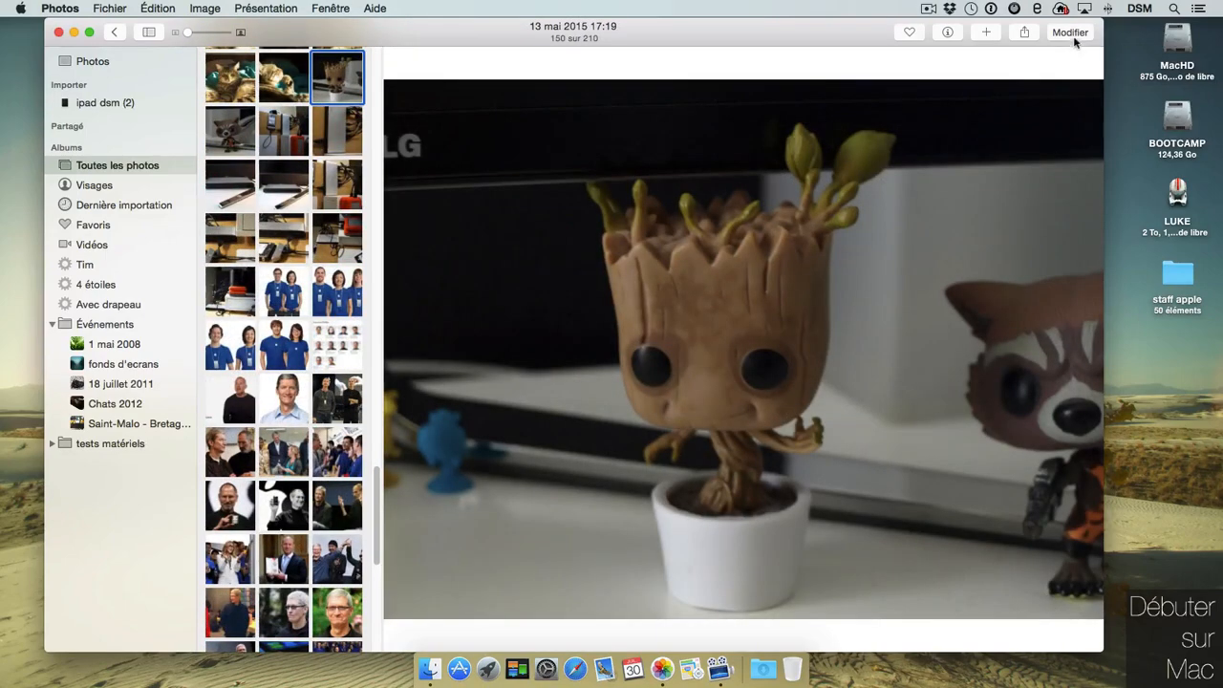
Paint out the LG logo on the Groot photo with Retoucher, then reset and finish editing.
{"action": "left_click", "coordinate": [1072, 35]}
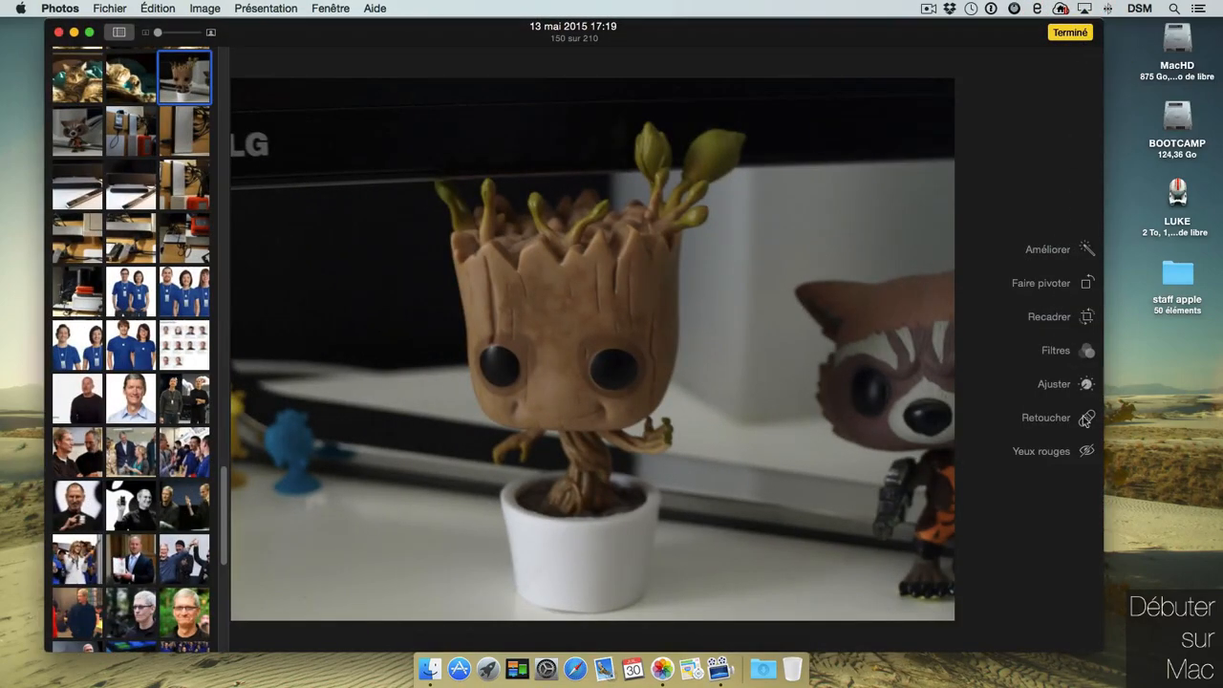
{"action": "left_click", "coordinate": [1088, 418]}
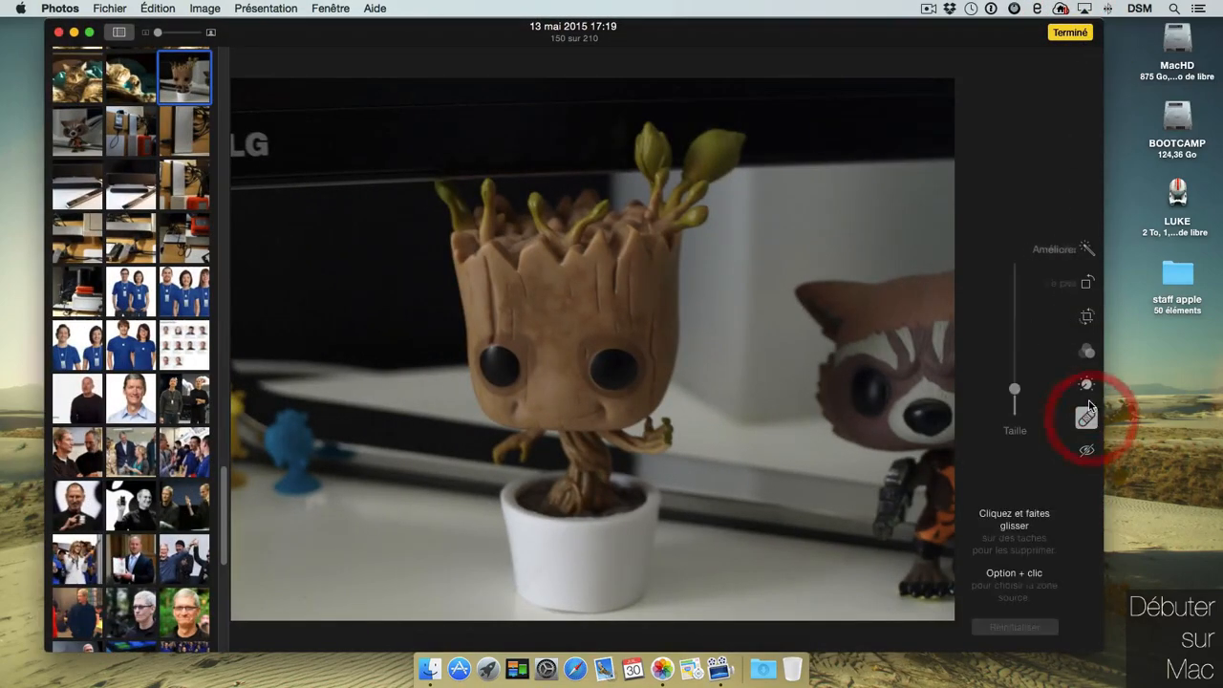
{"action": "left_click", "coordinate": [268, 140]}
{"action": "left_click_drag", "start_coordinate": [1015, 389], "coordinate": [1014, 358]}
{"action": "mouse_move", "coordinate": [279, 126]}
{"action": "left_mouse_down"}
{"action": "mouse_move", "coordinate": [264, 151]}
{"action": "mouse_move", "coordinate": [241, 154]}
{"action": "left_mouse_up"}
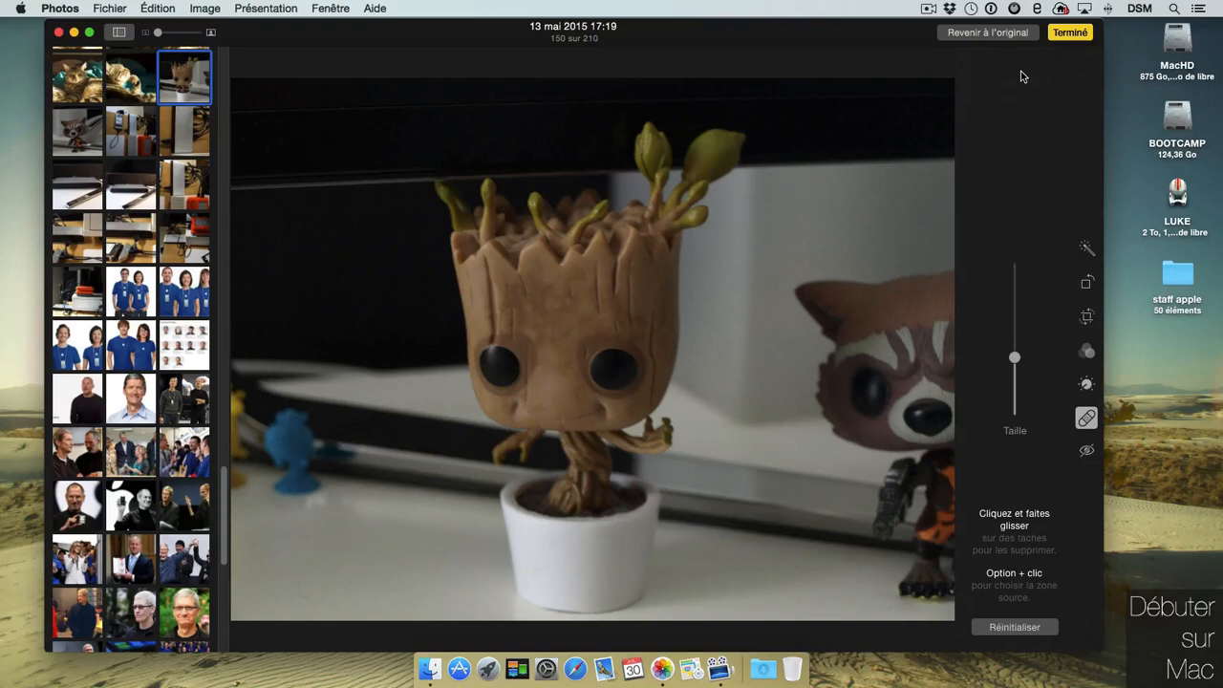
{"action": "left_click_drag", "start_coordinate": [300, 506], "coordinate": [325, 495]}
{"action": "left_click", "coordinate": [1045, 626]}
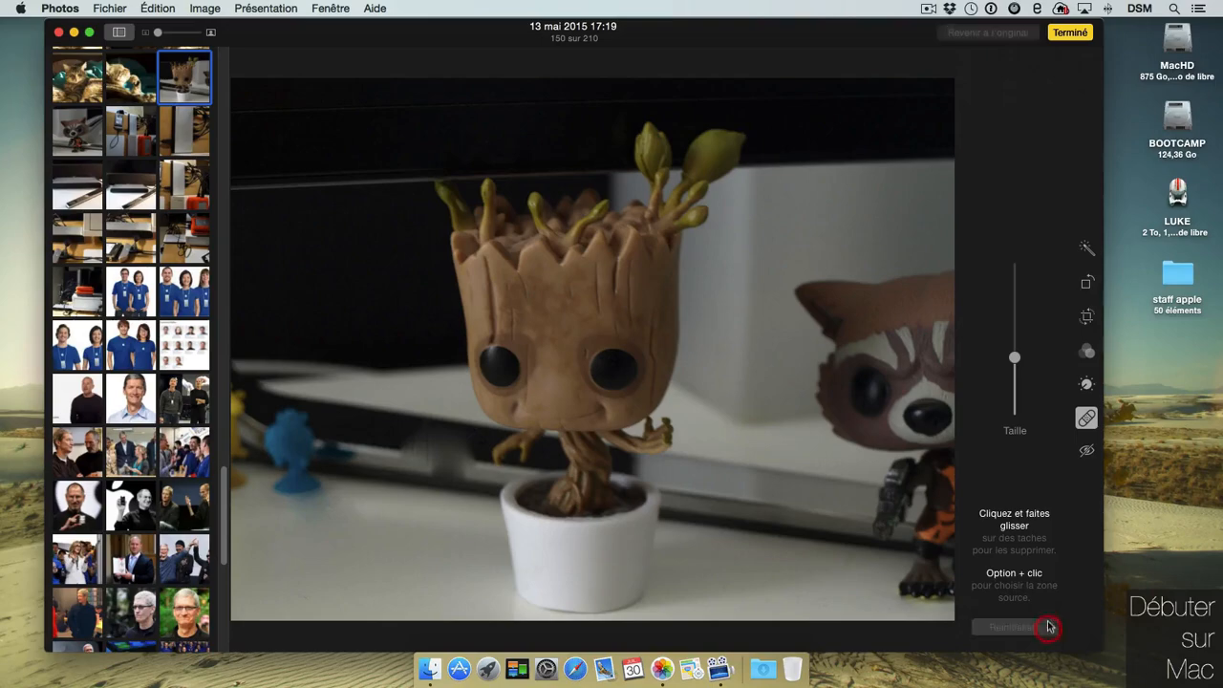
{"action": "left_click", "coordinate": [1070, 33]}
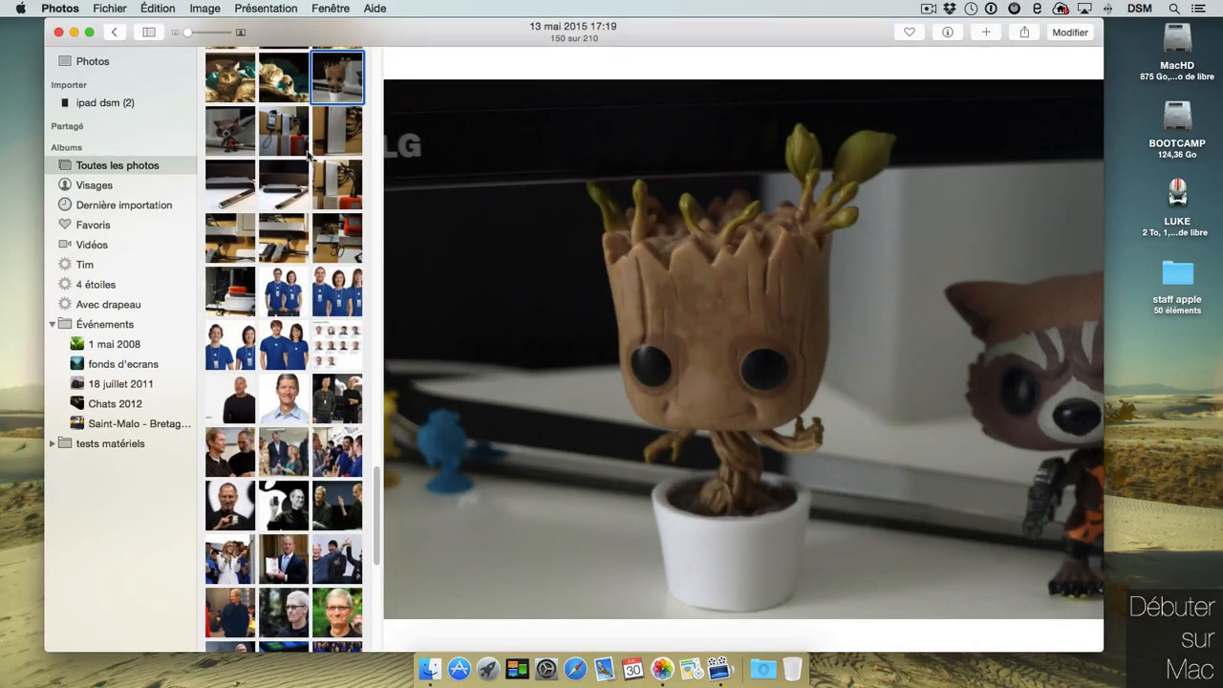
Open the black-and-white lotus, compare it using M, revert to the original pink, and finish.
{"action": "left_click_drag", "start_coordinate": [380, 547], "coordinate": [375, 301]}
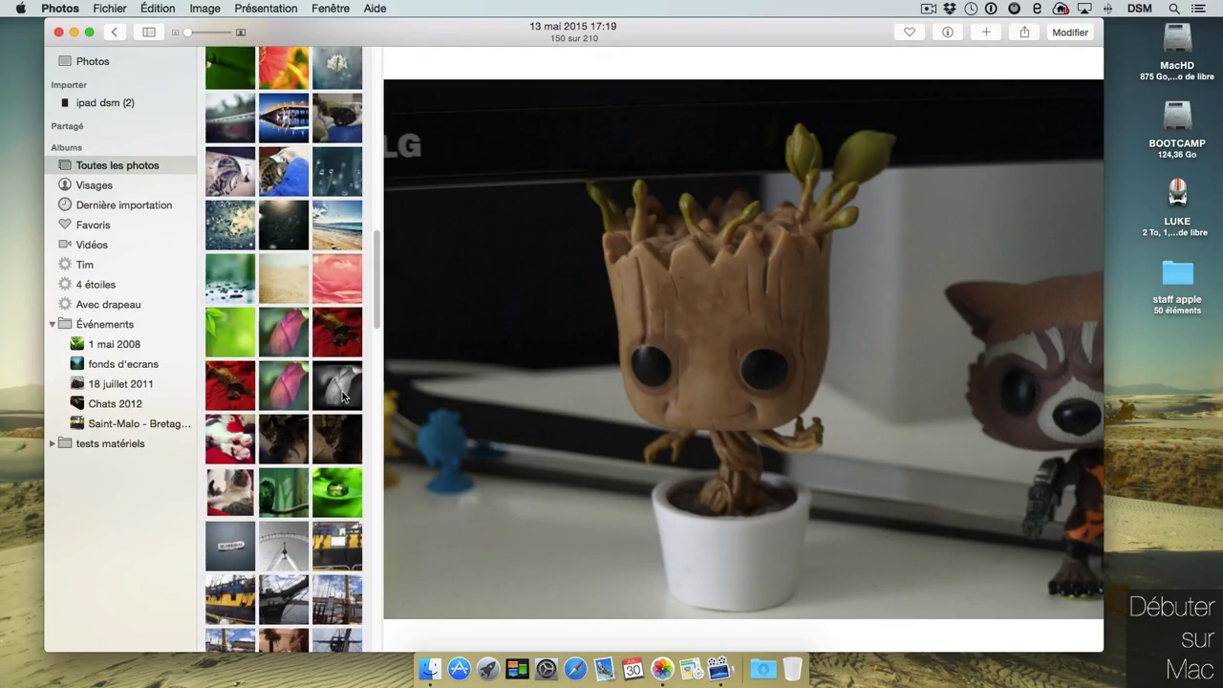
{"action": "left_click", "coordinate": [344, 389]}
{"action": "double_click", "coordinate": [989, 326]}
{"action": "key", "text": "space"}
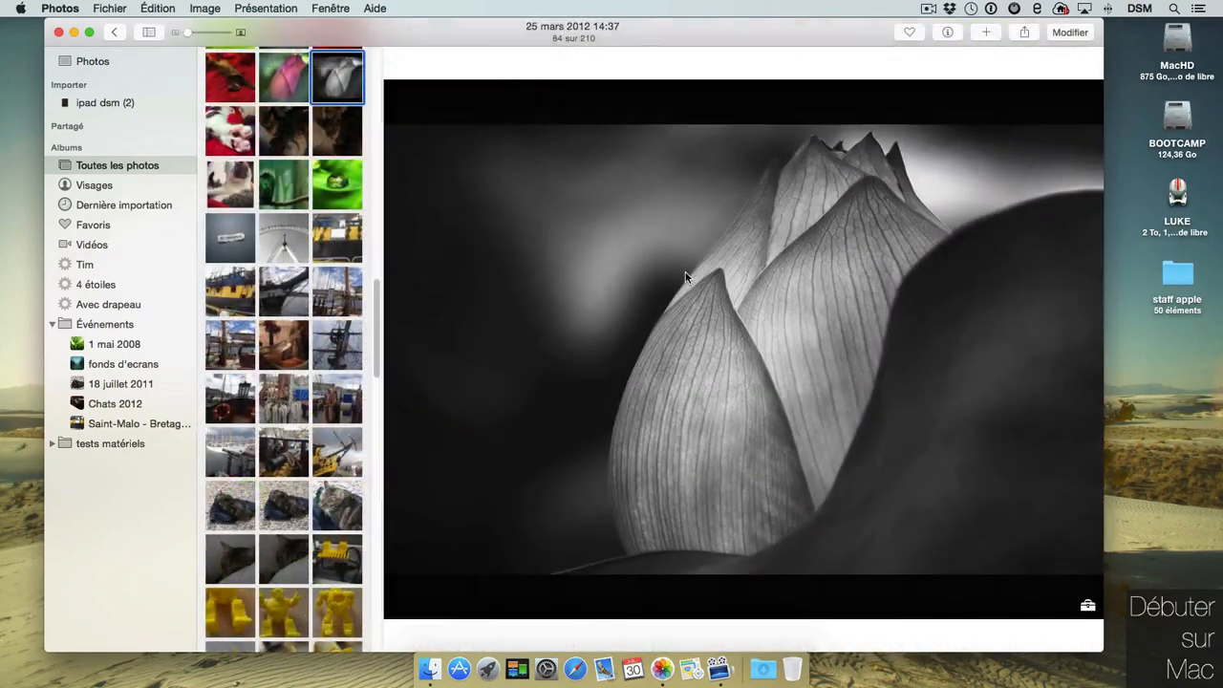
{"action": "left_click", "coordinate": [1070, 33]}
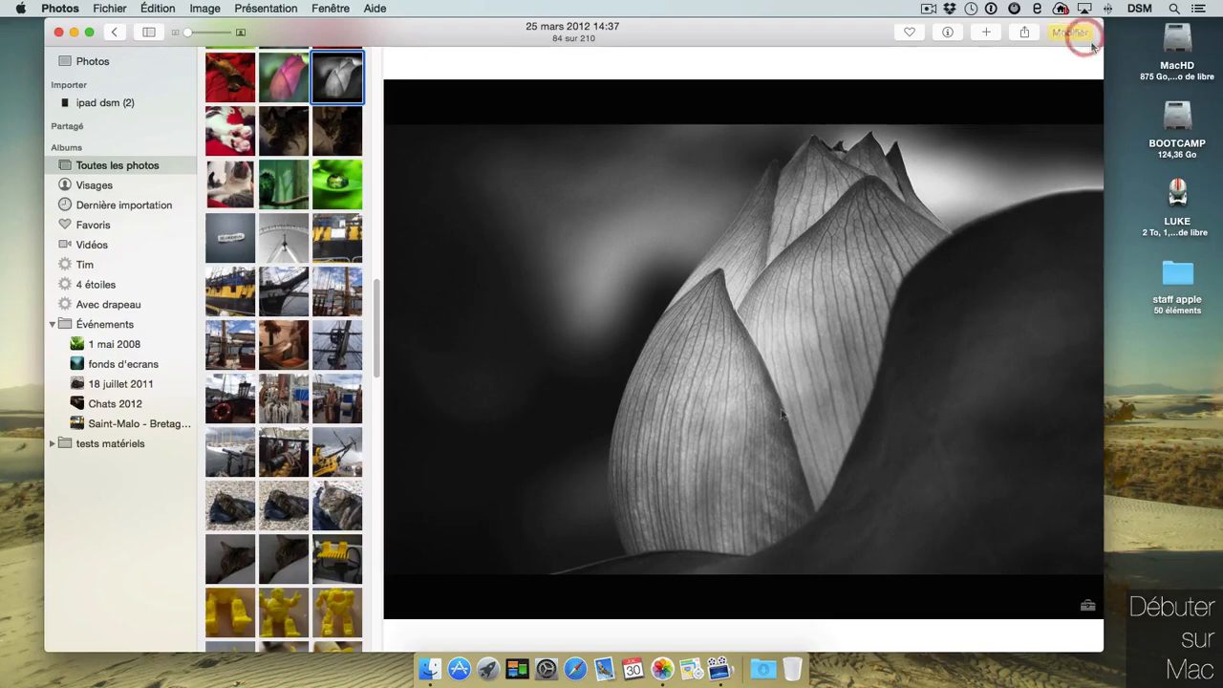
{"action": "key", "text": "m"}
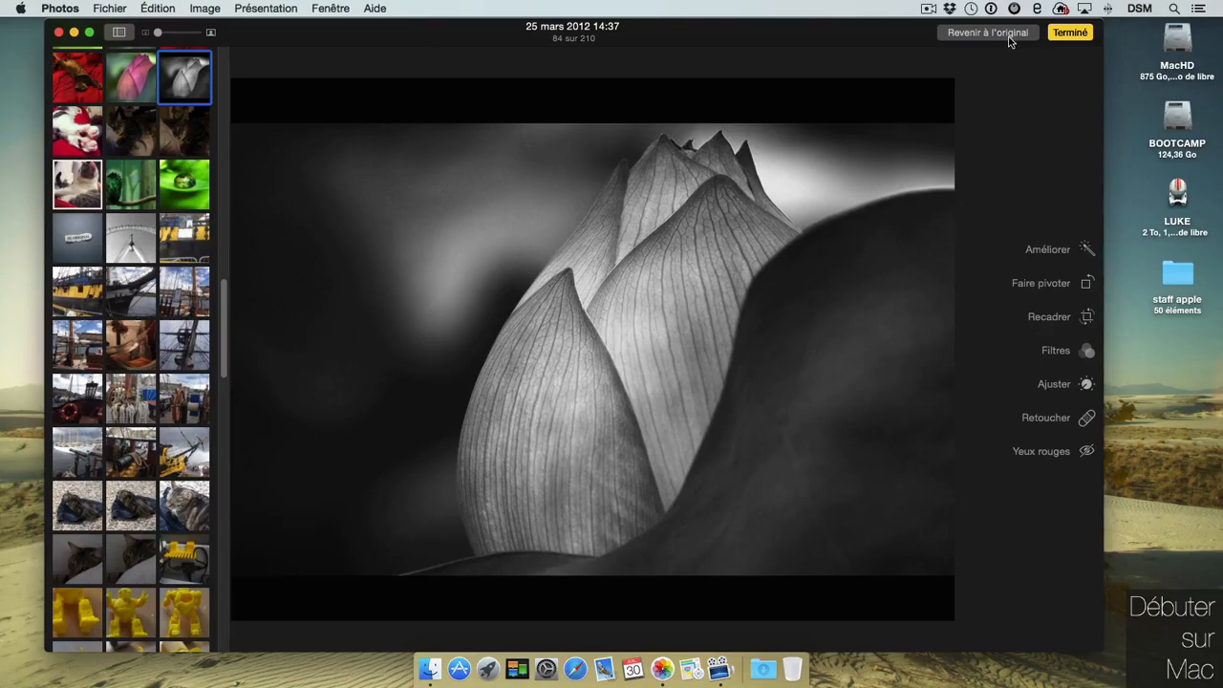
{"action": "left_click", "coordinate": [1013, 36]}
{"action": "left_click", "coordinate": [1082, 34]}
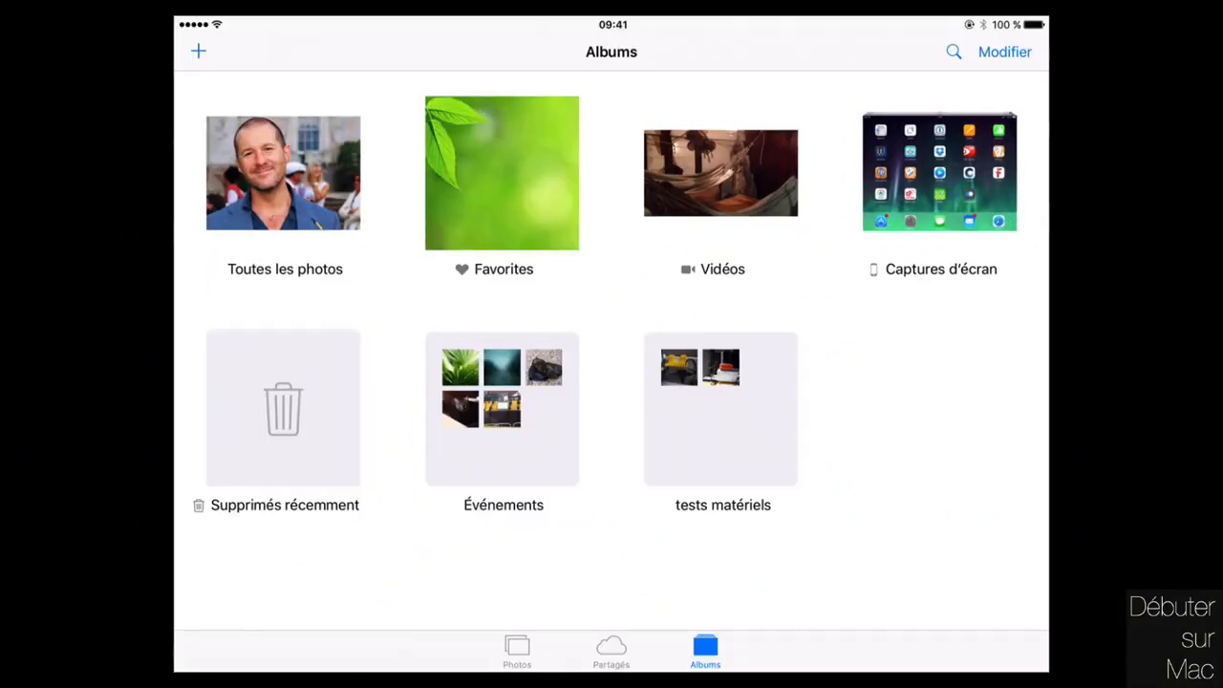
Open the tabby cat photo for editing and darken its light and exposure.
{"action": "left_click", "coordinate": [283, 173]}
{"action": "left_click", "coordinate": [980, 418]}
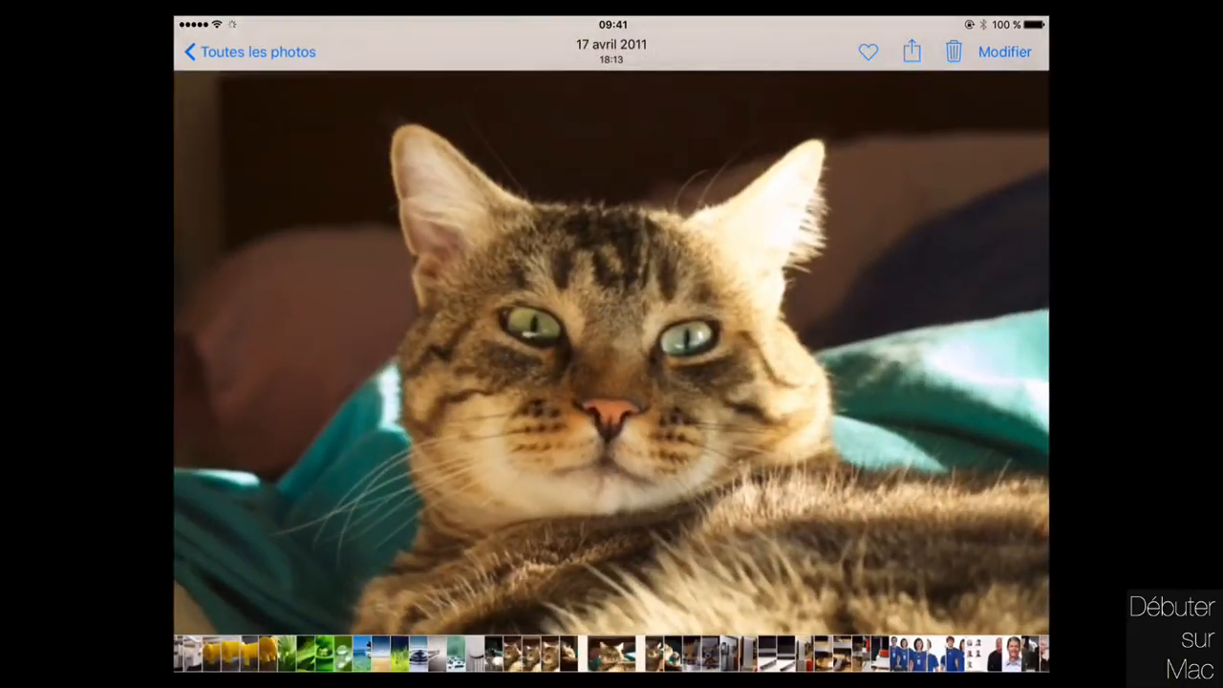
{"action": "left_click", "coordinate": [1004, 52]}
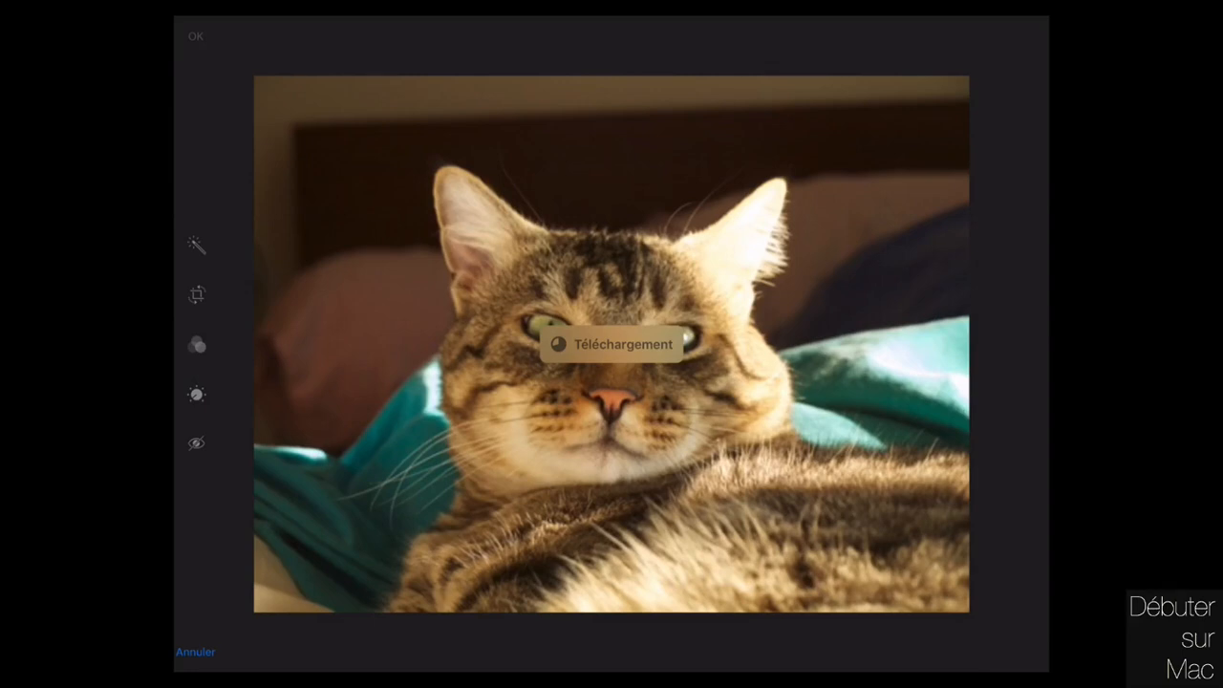
{"action": "left_click", "coordinate": [196, 393]}
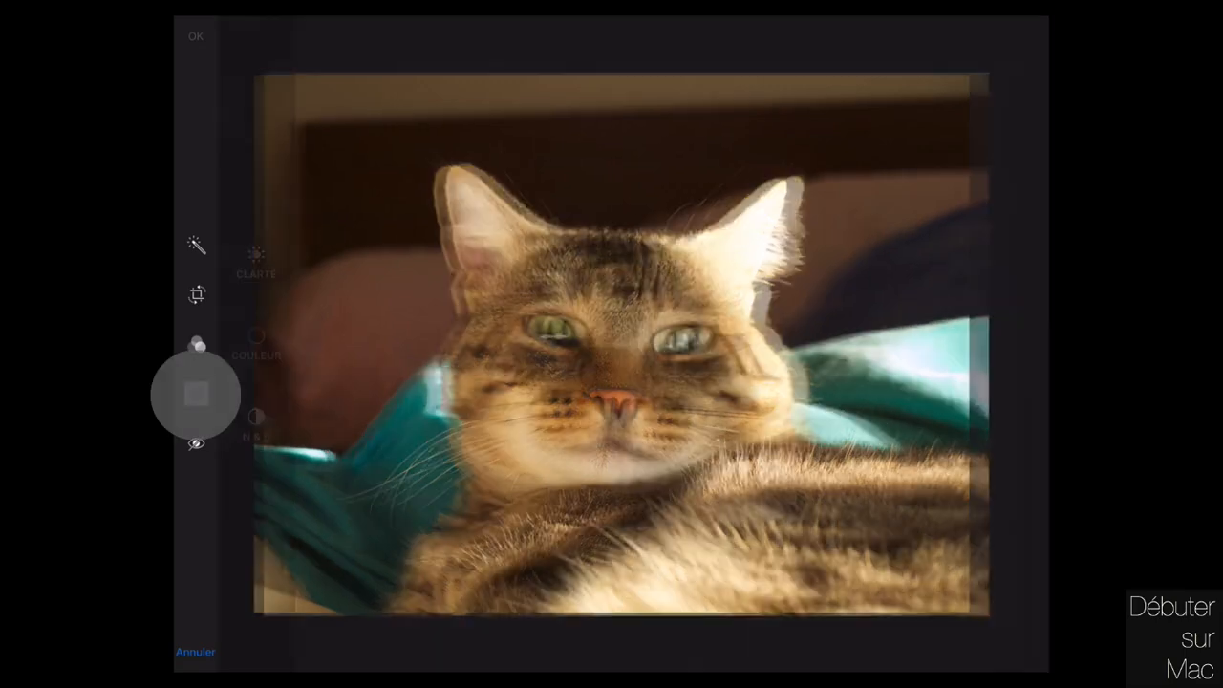
{"action": "left_click", "coordinate": [256, 336]}
{"action": "mouse_move", "coordinate": [256, 315]}
{"action": "left_mouse_down"}
{"action": "mouse_move", "coordinate": [256, 373]}
{"action": "mouse_move", "coordinate": [256, 296]}
{"action": "left_mouse_up"}
{"action": "left_click", "coordinate": [255, 494]}
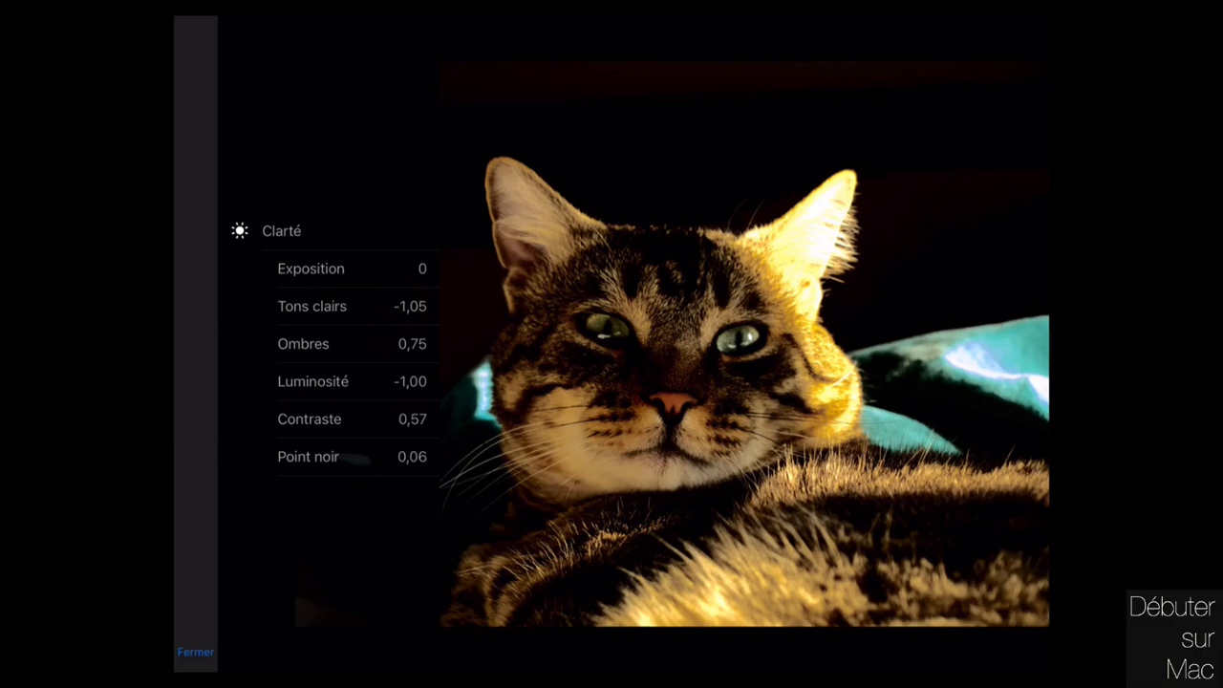
{"action": "left_click", "coordinate": [325, 271]}
{"action": "left_click_drag", "start_coordinate": [256, 344], "coordinate": [256, 399]}
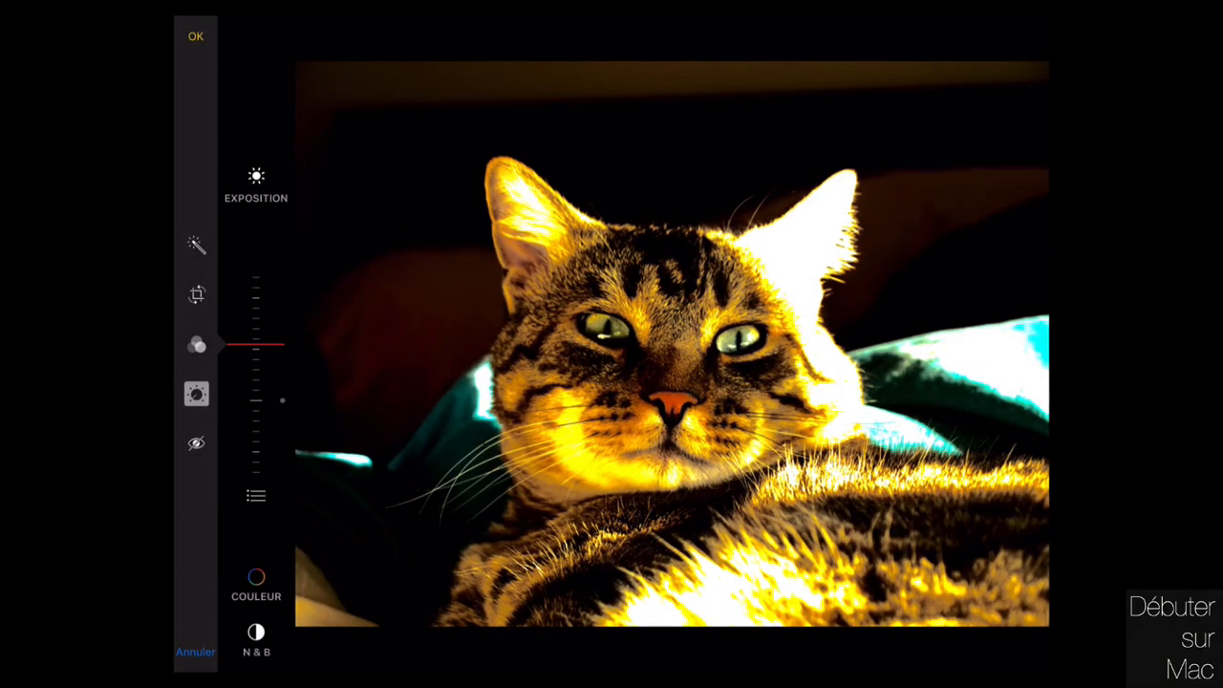
Turn the cat photo black and white.
{"action": "left_click", "coordinate": [256, 632]}
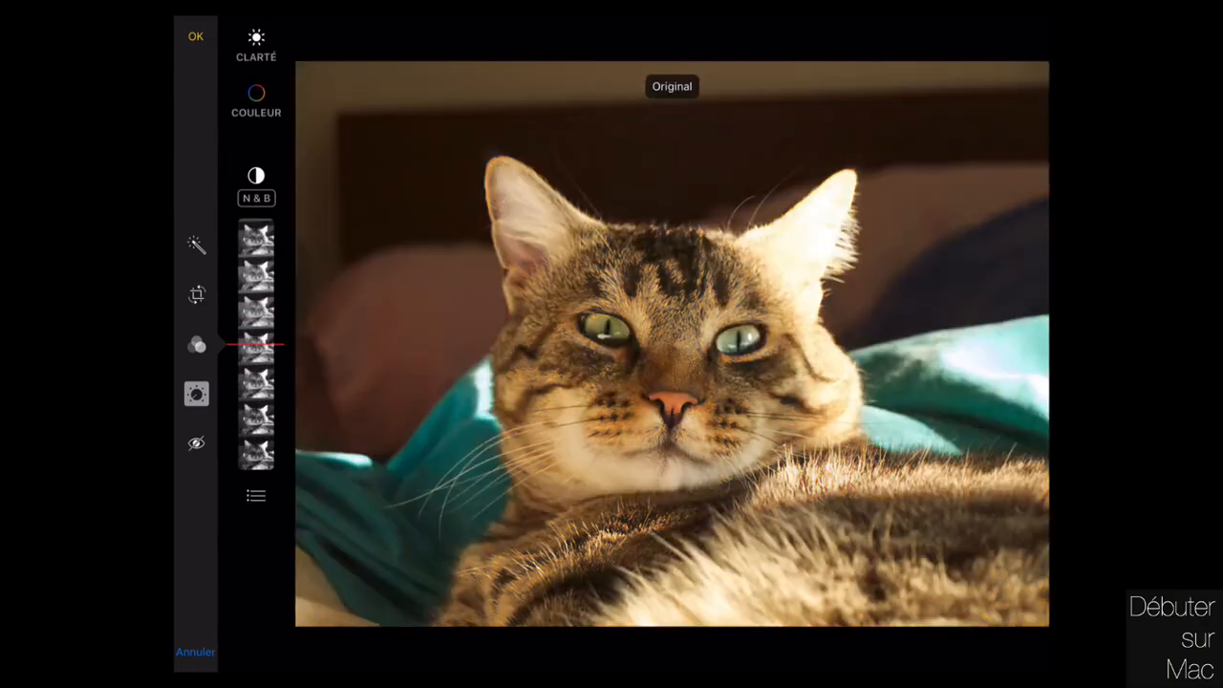
{"action": "left_click_drag", "start_coordinate": [256, 344], "coordinate": [256, 373]}
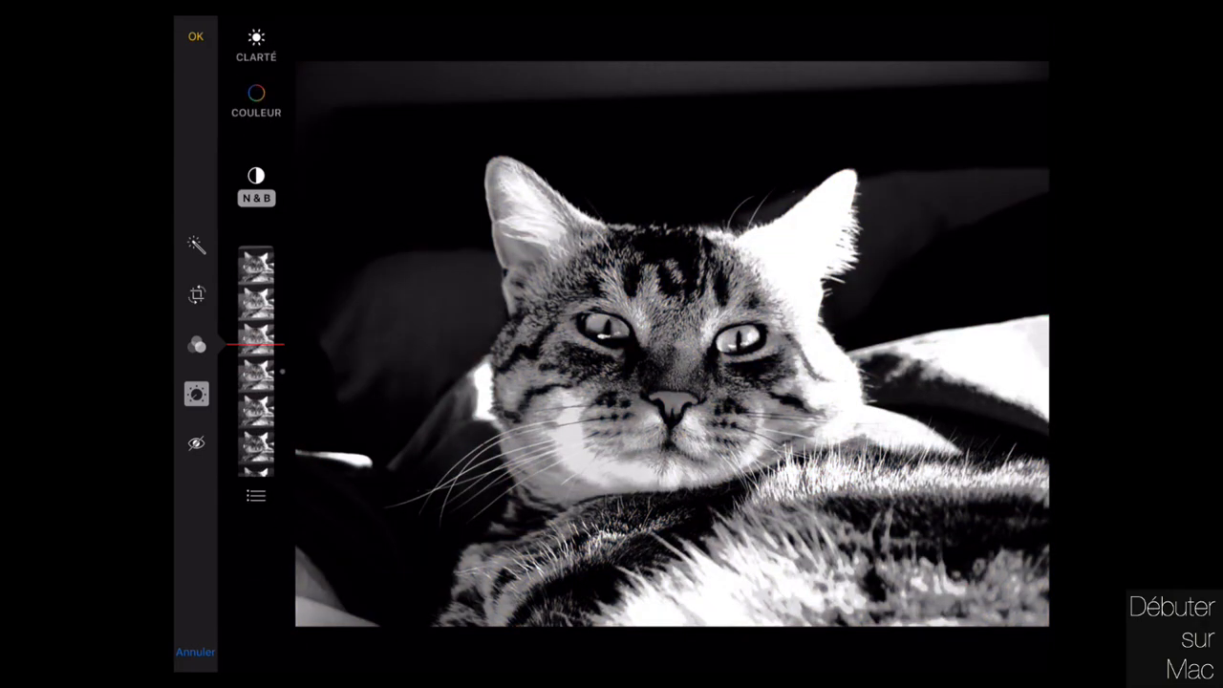
{"action": "left_click", "coordinate": [256, 494]}
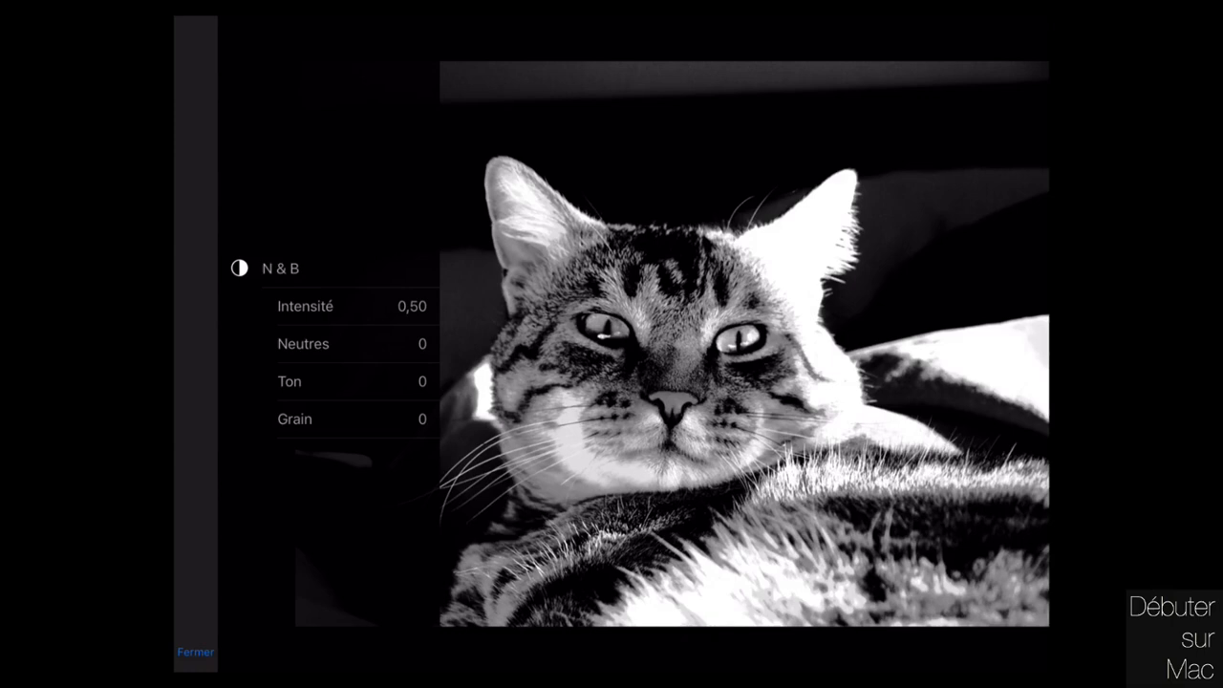
{"action": "left_click", "coordinate": [276, 270]}
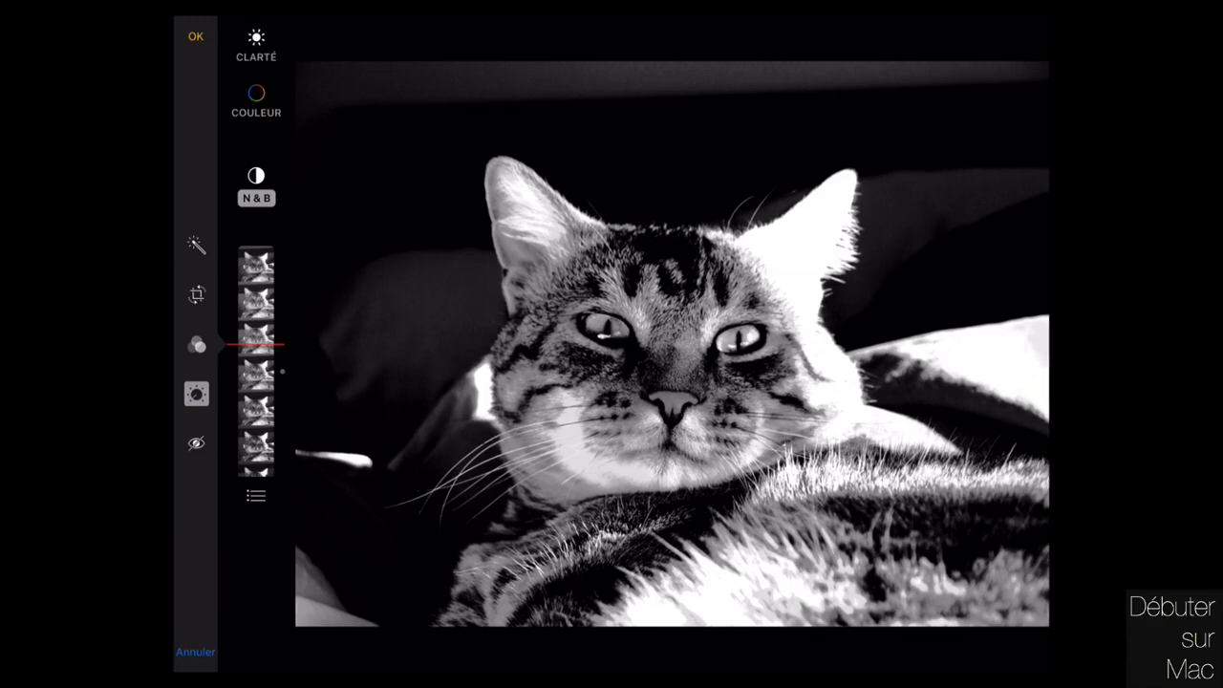
Tilt the cat photo about 5°, tighten the crop, and save the edit.
{"action": "left_click", "coordinate": [196, 344]}
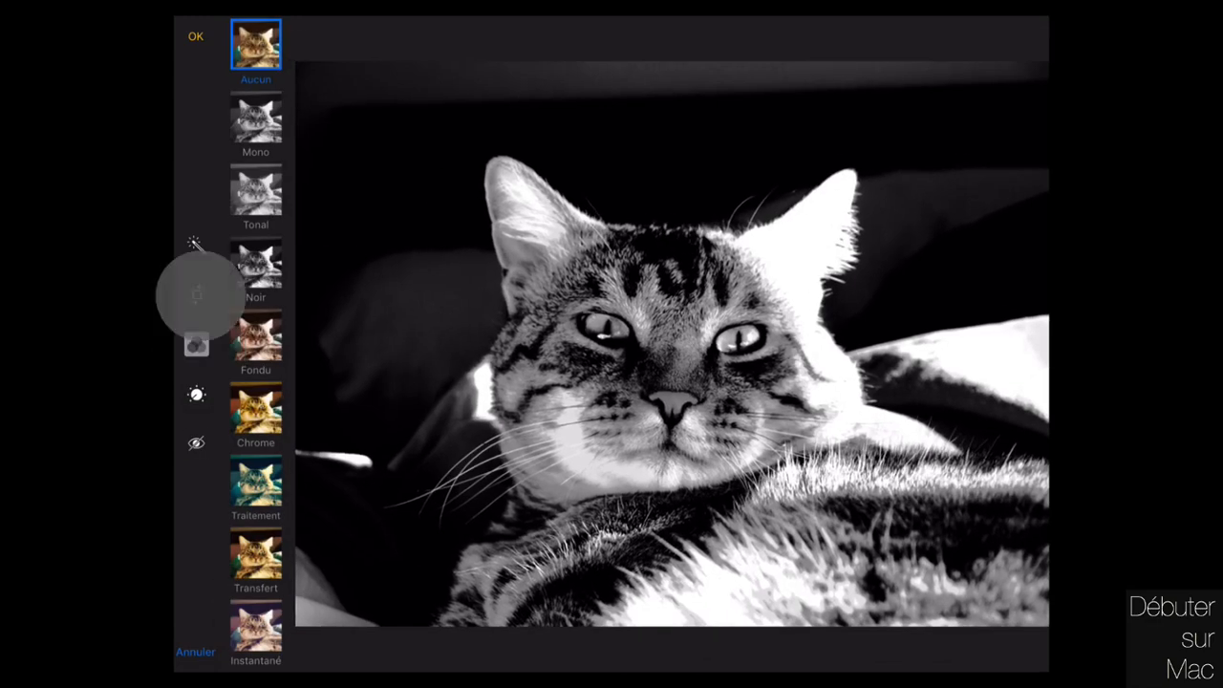
{"action": "left_click", "coordinate": [196, 294]}
{"action": "left_click_drag", "start_coordinate": [287, 334], "coordinate": [287, 348]}
{"action": "left_click_drag", "start_coordinate": [306, 619], "coordinate": [391, 599]}
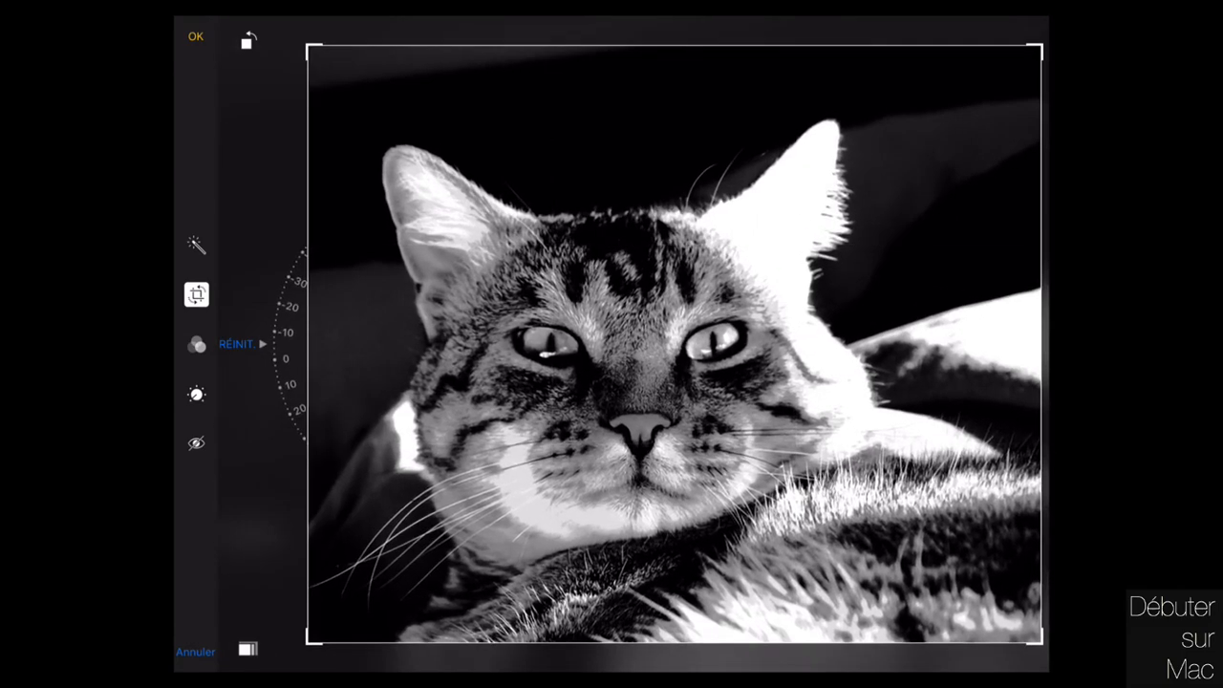
{"action": "left_click", "coordinate": [197, 40]}
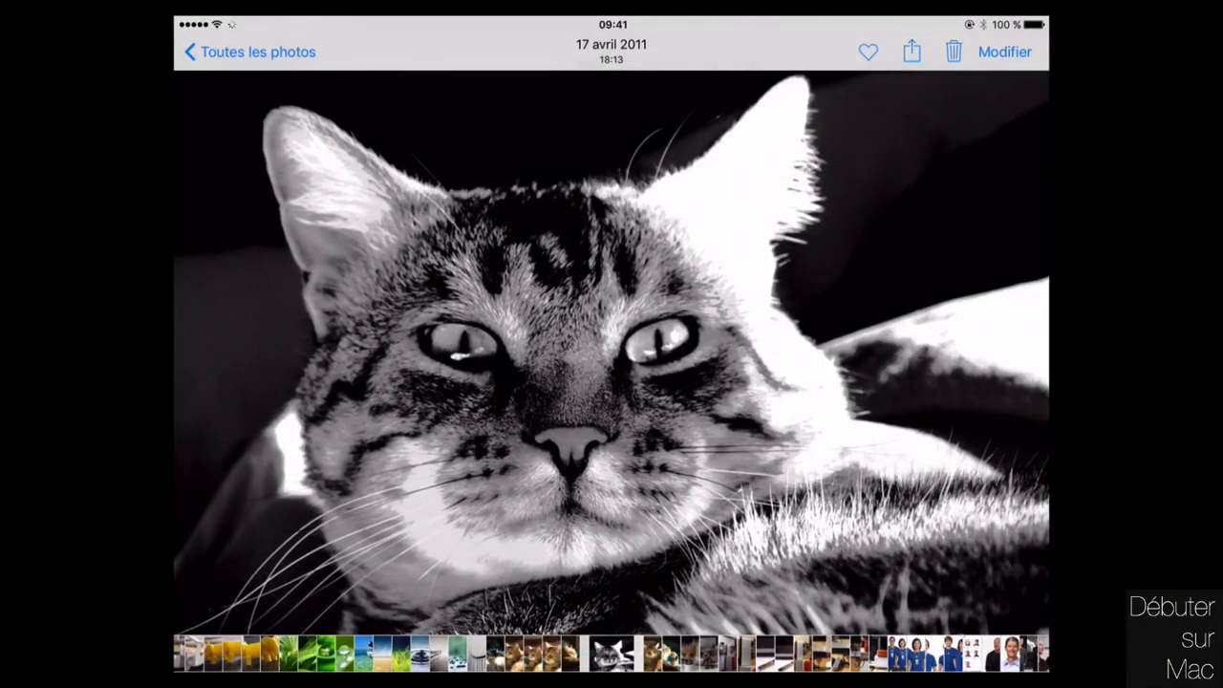
{"action": "left_click", "coordinate": [259, 49]}
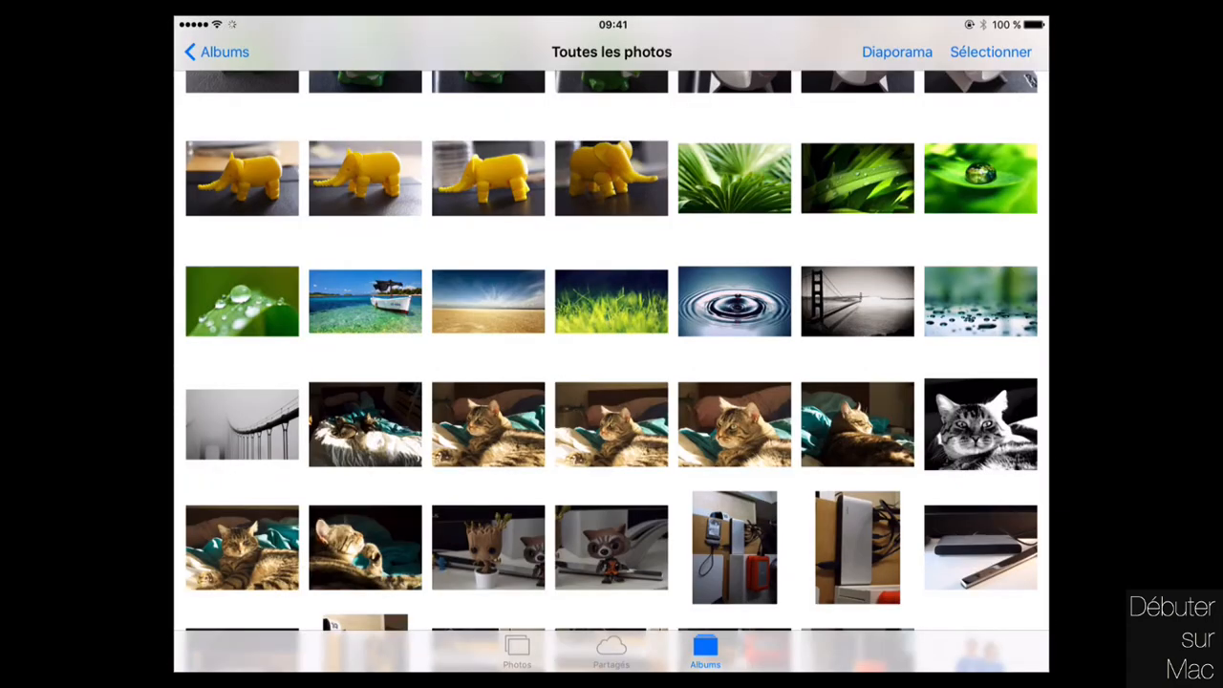
Open the elgato hub photo for editing and rotate it 90° to landscape.
{"action": "left_click", "coordinate": [857, 546]}
{"action": "left_click", "coordinate": [1006, 53]}
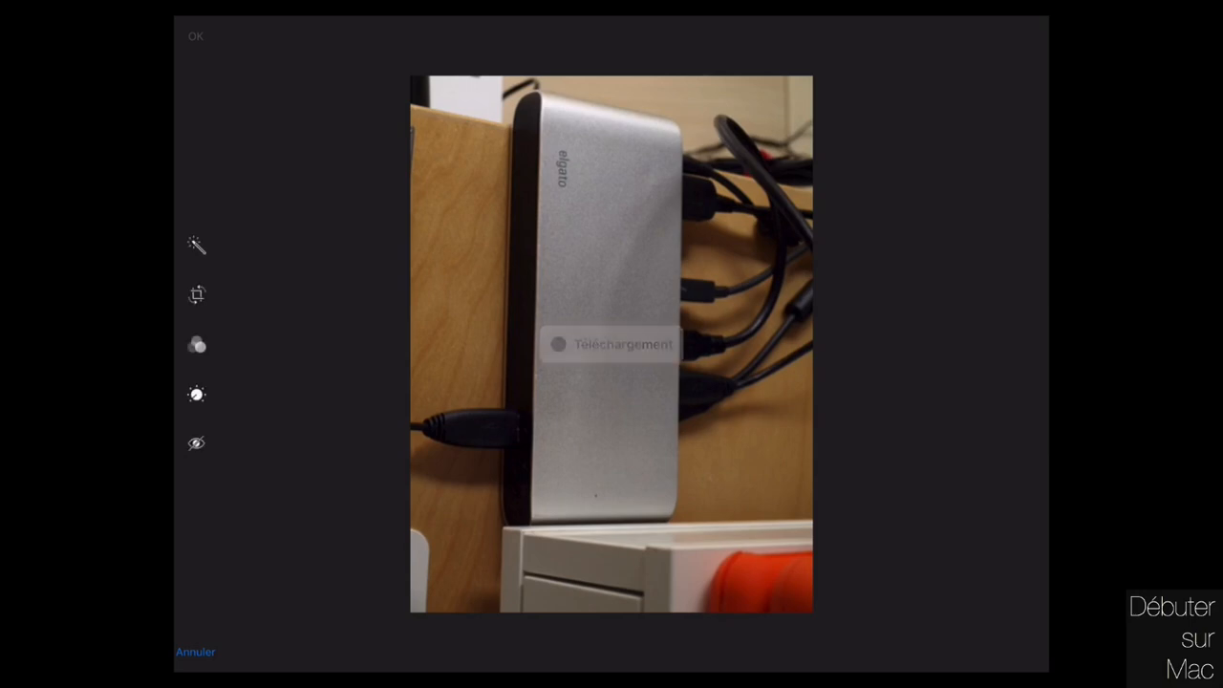
{"action": "left_click", "coordinate": [197, 294]}
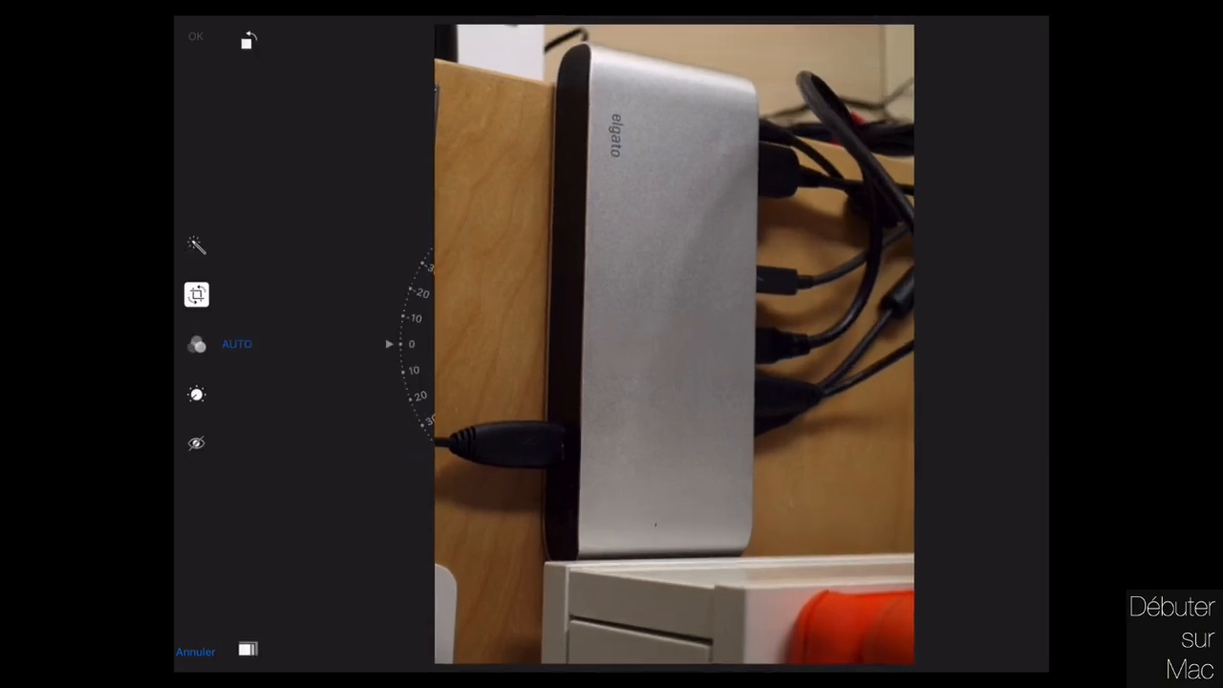
{"action": "left_click", "coordinate": [246, 40]}
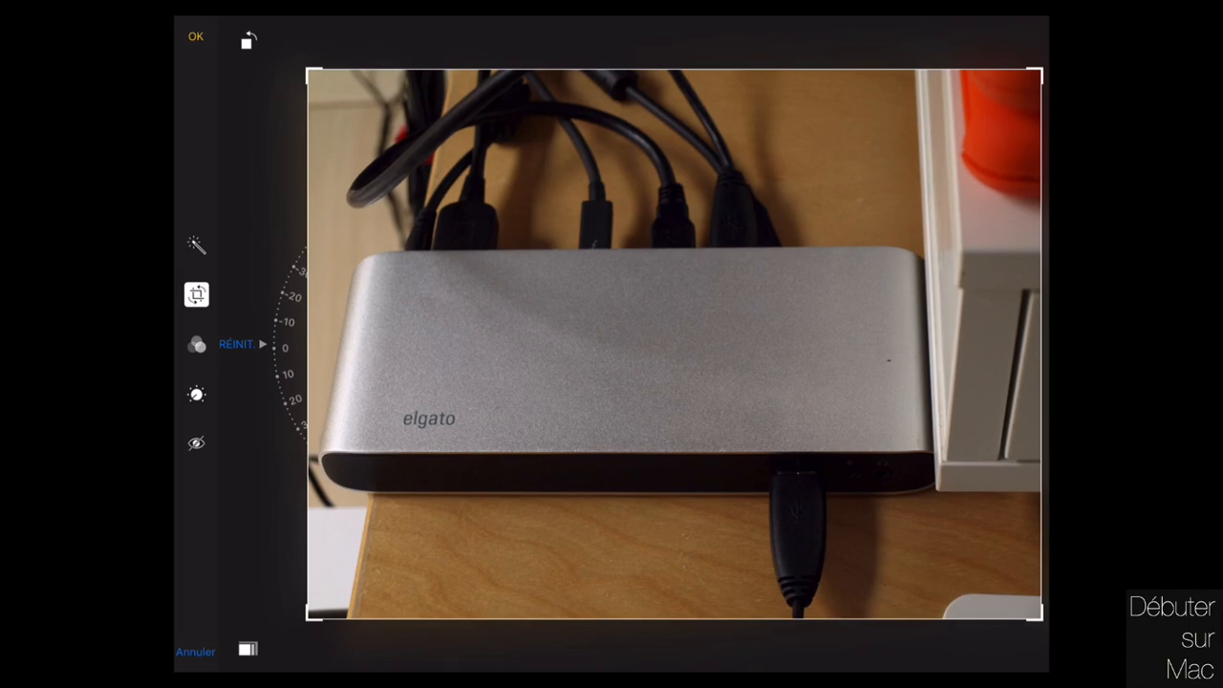
Make the hub photo black and white with added Grain, and save it.
{"action": "left_click", "coordinate": [197, 393]}
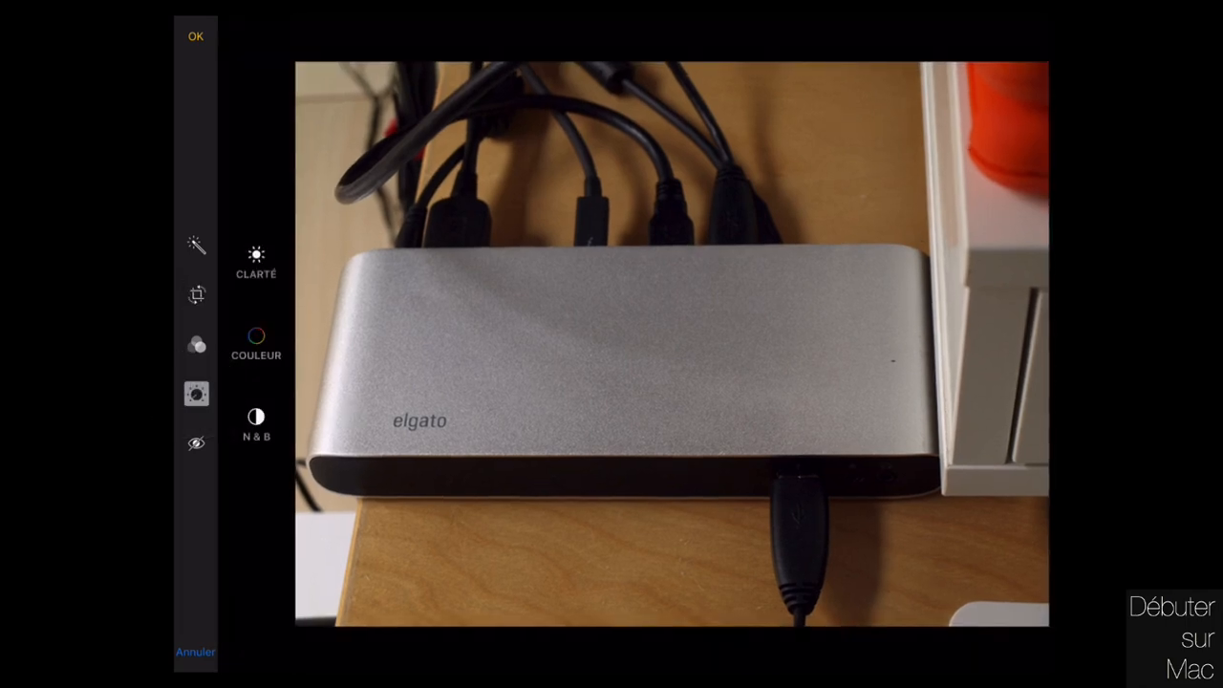
{"action": "left_click", "coordinate": [254, 425]}
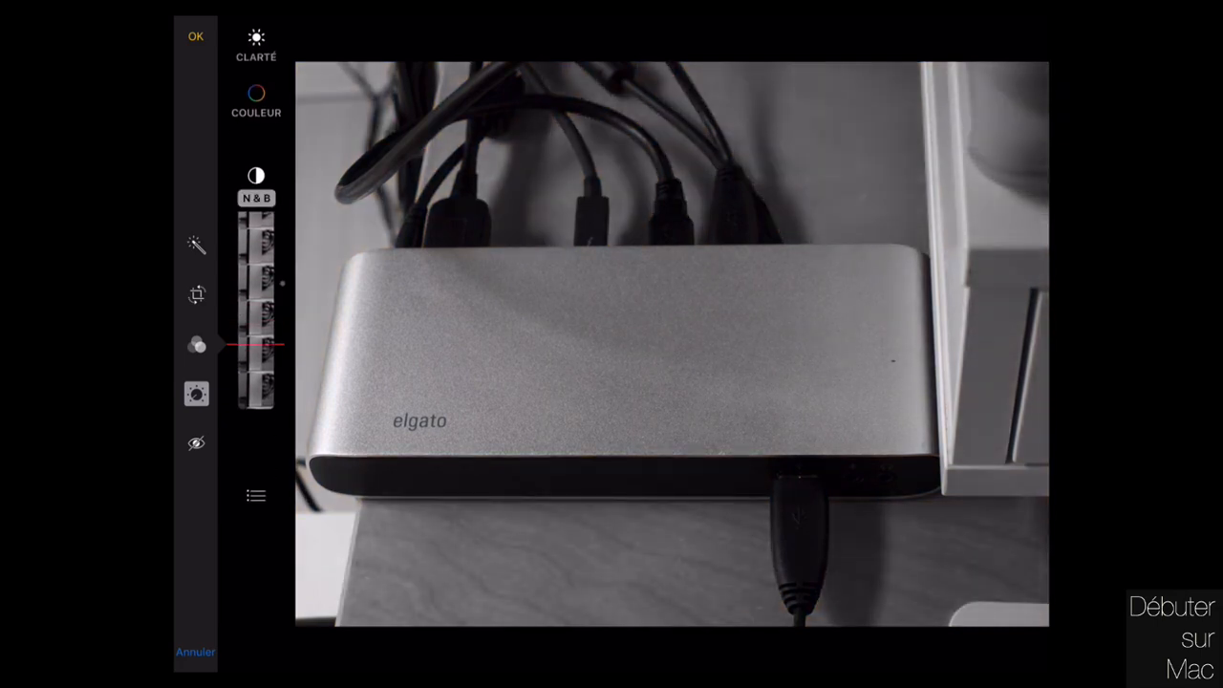
{"action": "left_click", "coordinate": [255, 494]}
{"action": "left_click", "coordinate": [298, 425]}
{"action": "left_click_drag", "start_coordinate": [255, 315], "coordinate": [255, 453]}
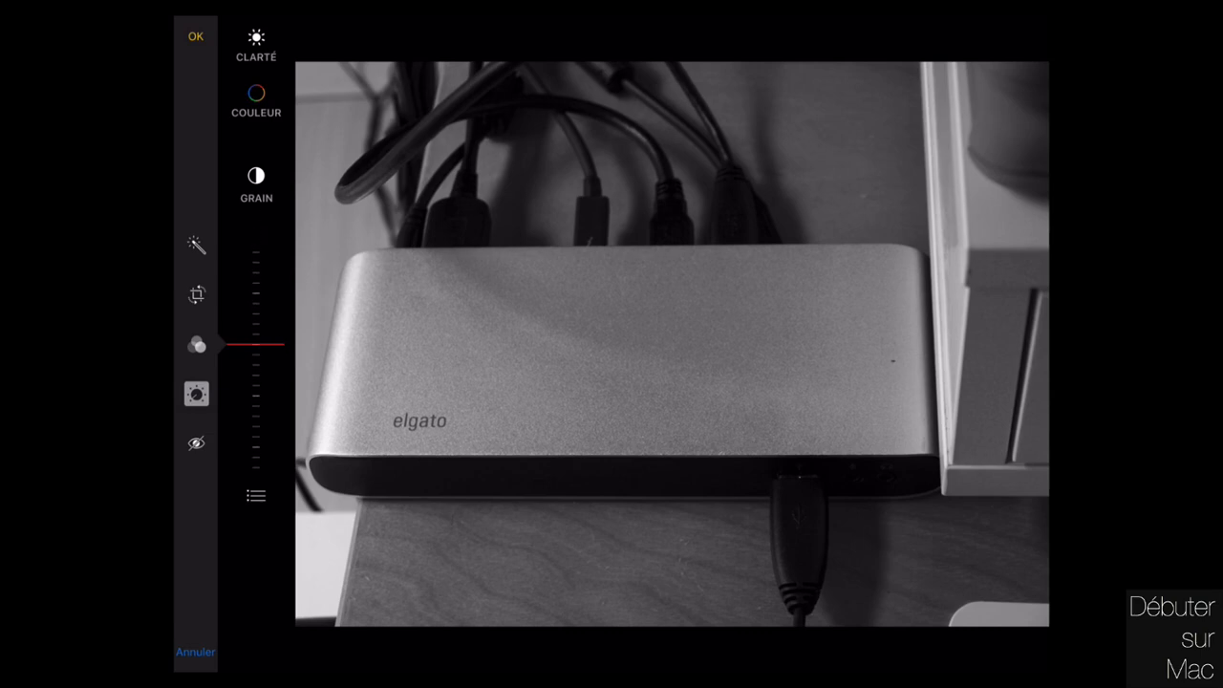
{"action": "left_click", "coordinate": [196, 37]}
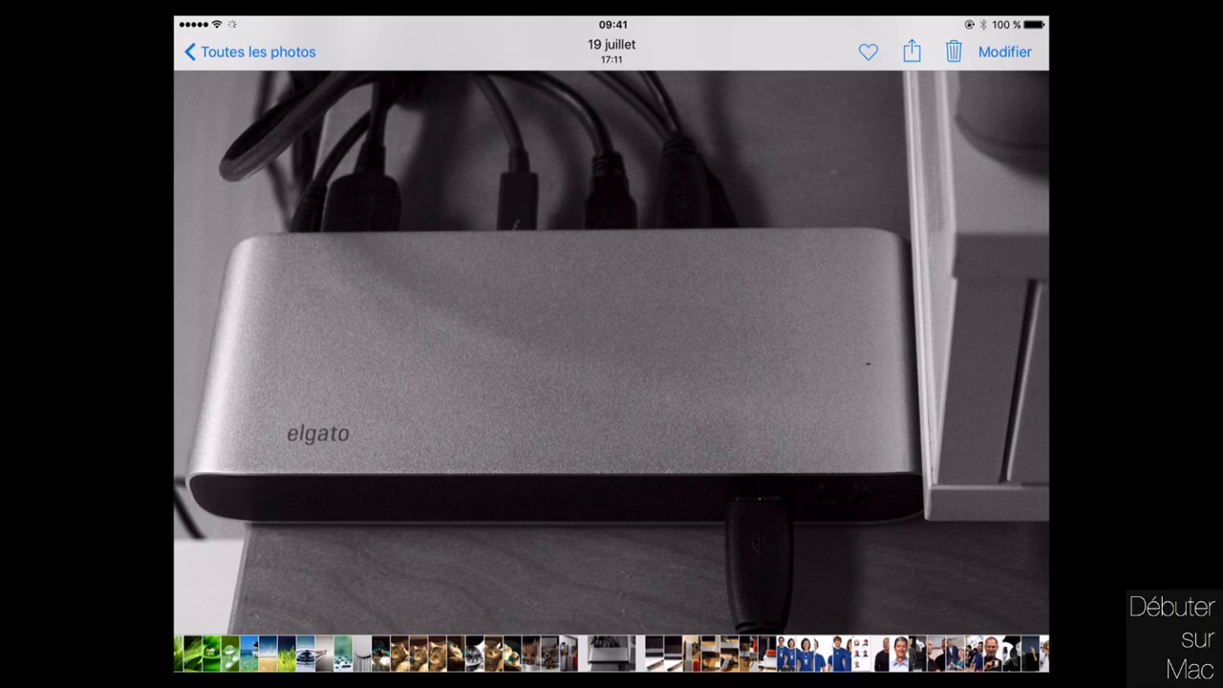
{"action": "left_click", "coordinate": [251, 51]}
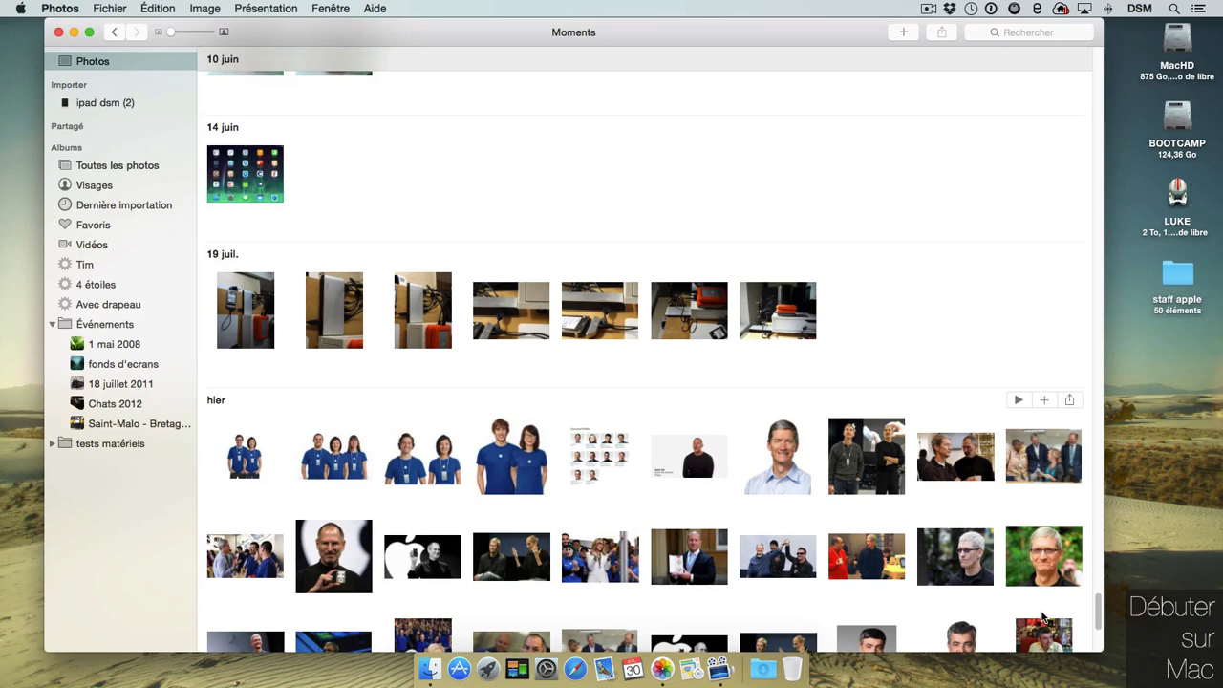
Select the last 19 juil. photo and look through the Fichier and Image menus without choosing anything.
{"action": "left_click", "coordinate": [777, 308]}
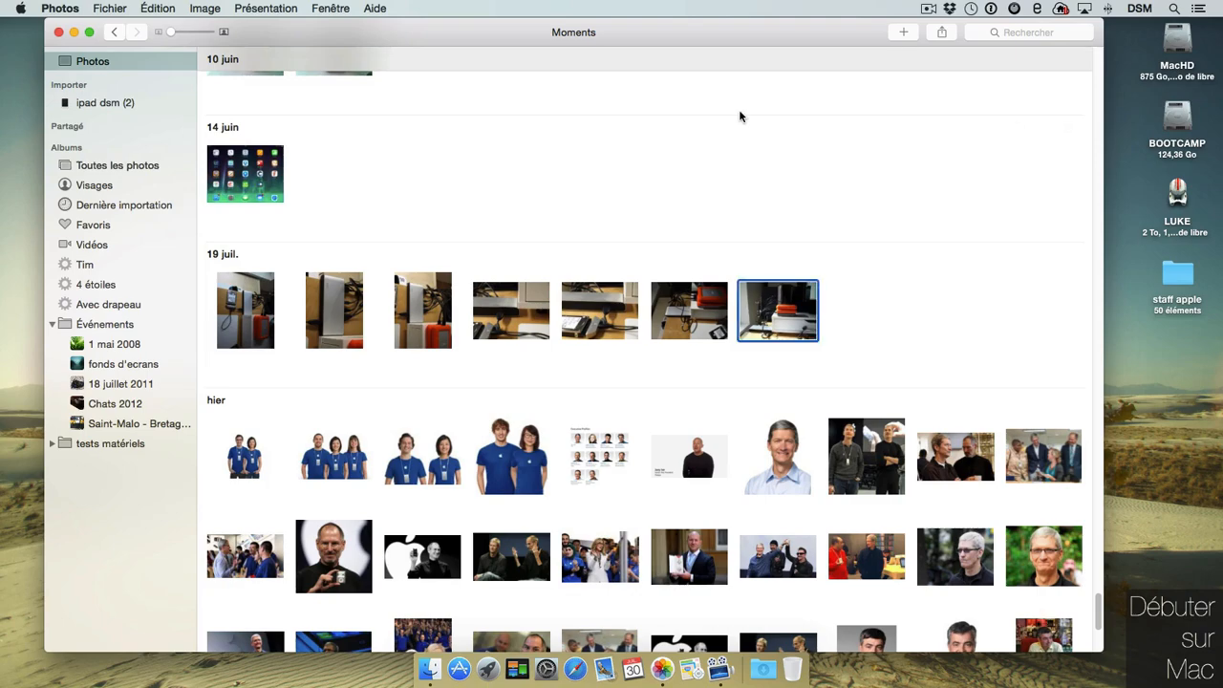
{"action": "left_click", "coordinate": [120, 8]}
{"action": "mouse_move", "coordinate": [204, 8]}
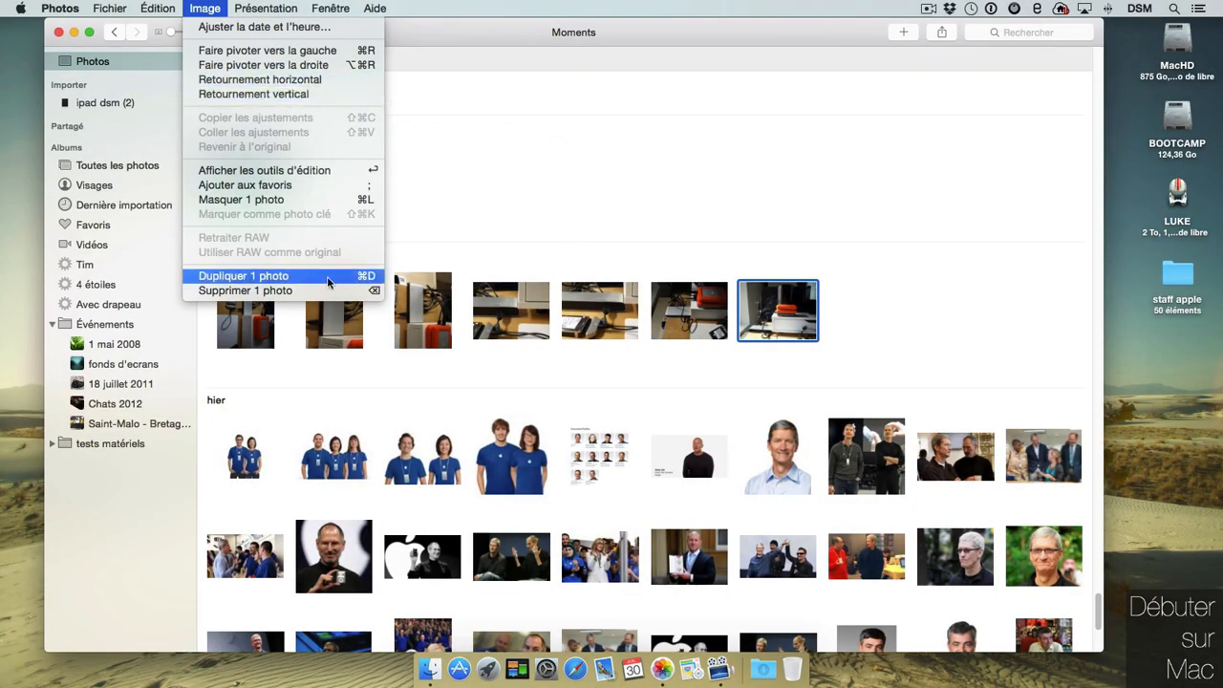
{"action": "left_click", "coordinate": [212, 9]}
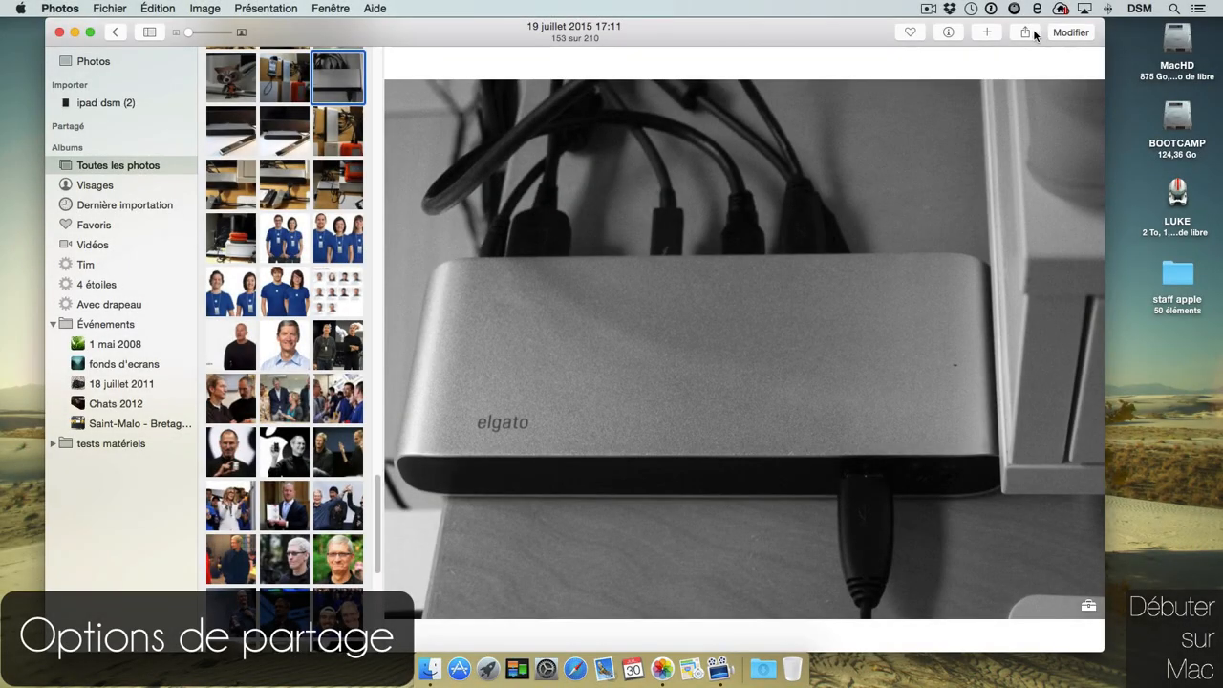
Start a Flickr share of the elgato photo keeping Public privacy, then open the sharing extensions settings.
{"action": "left_click", "coordinate": [1034, 33]}
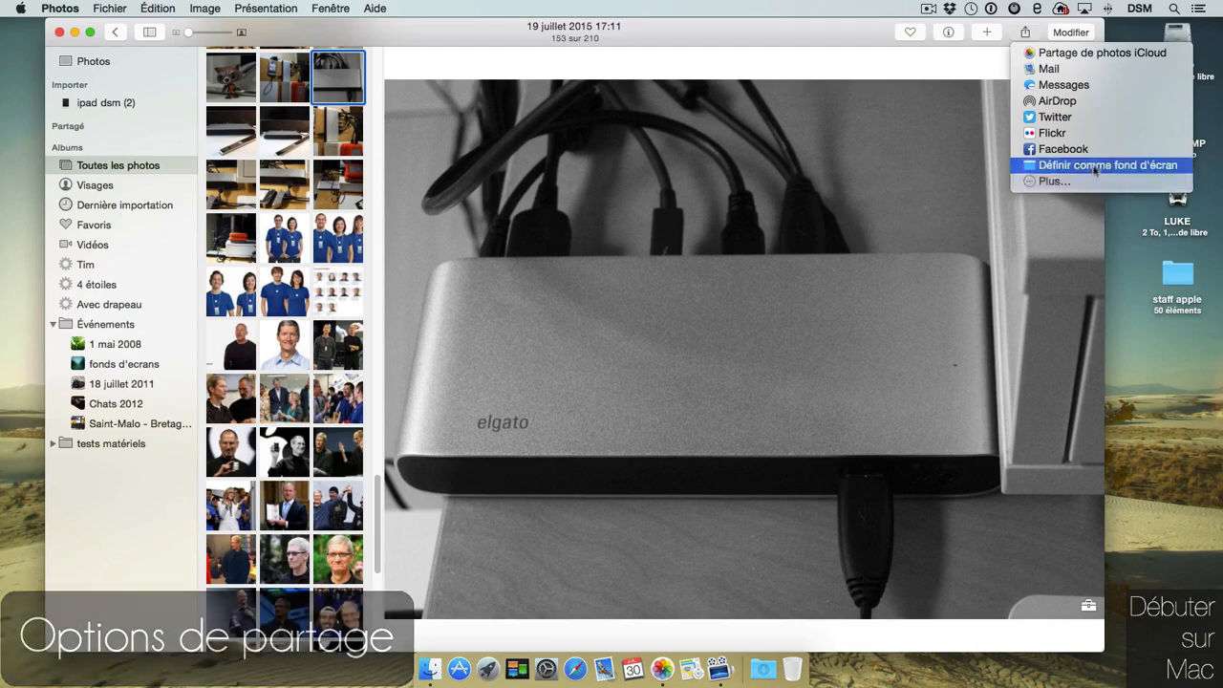
{"action": "left_click", "coordinate": [1057, 133]}
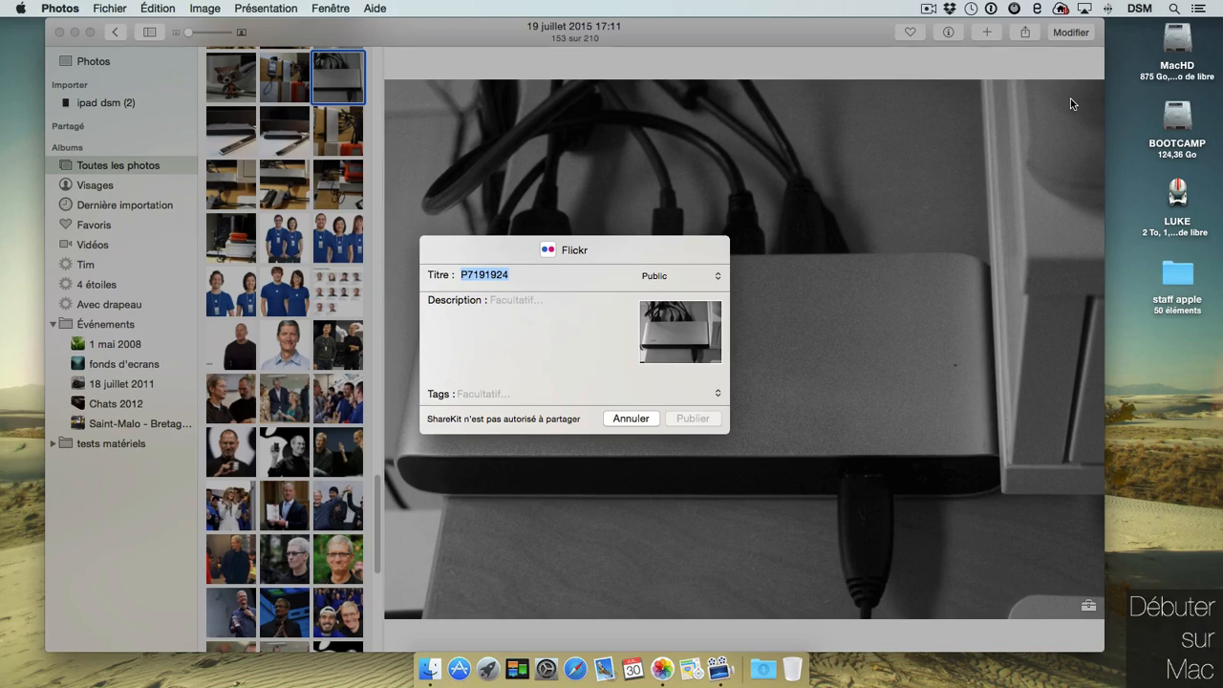
{"action": "left_click", "coordinate": [718, 280]}
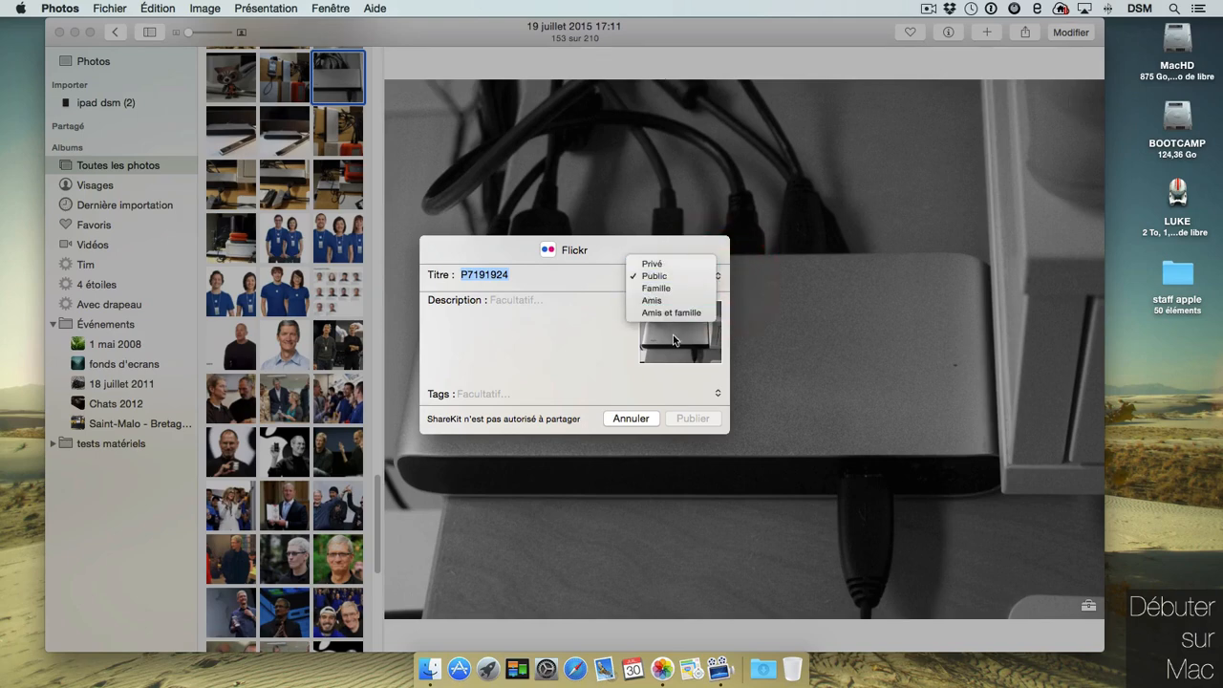
{"action": "left_click", "coordinate": [728, 194]}
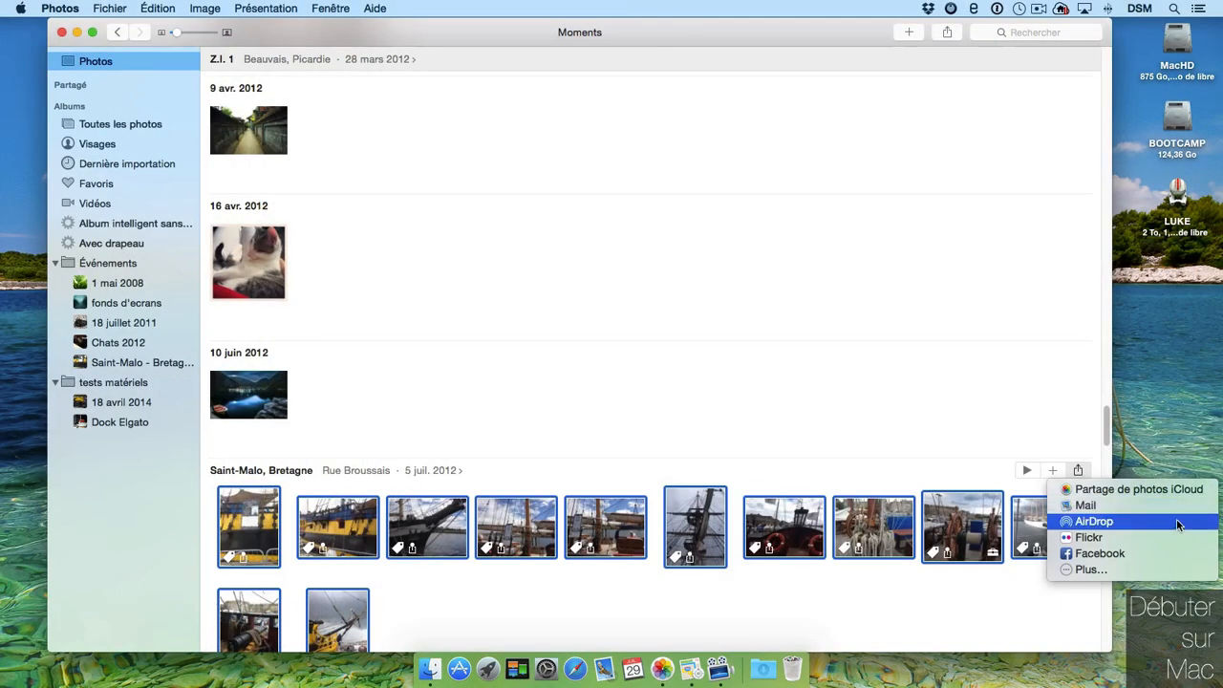
{"action": "left_click", "coordinate": [1151, 569]}
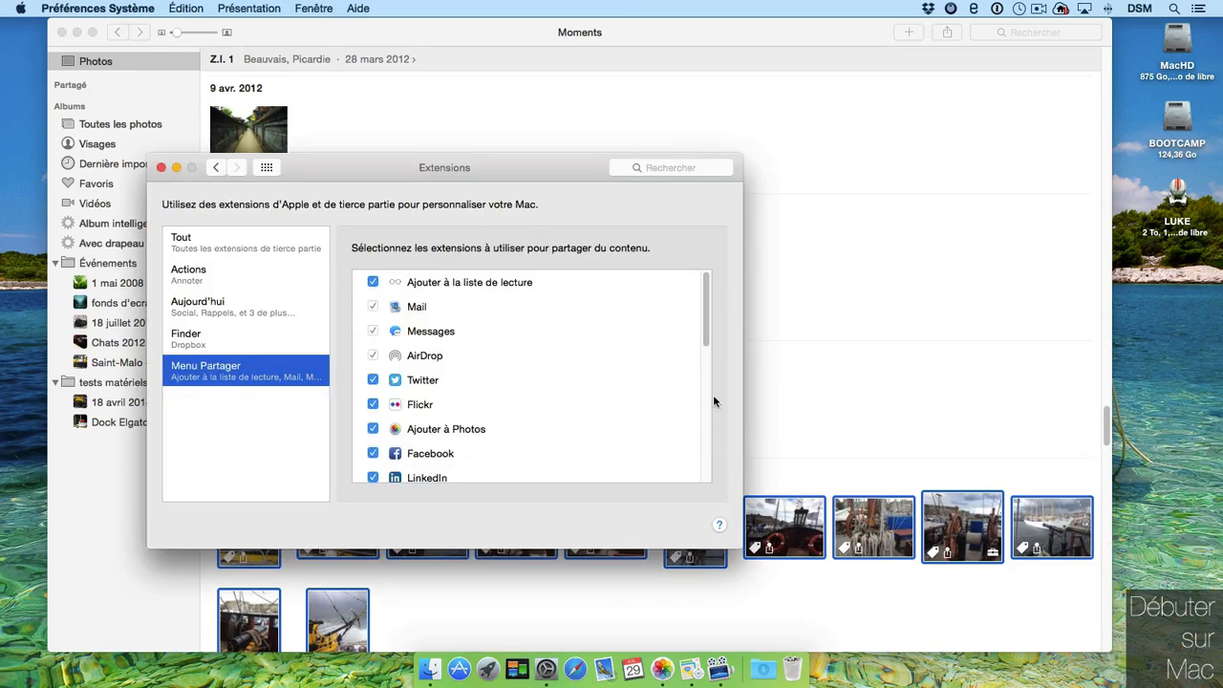
Scroll through the Menu Partager extension list and close the Extensions window.
{"action": "left_click_drag", "start_coordinate": [708, 321], "coordinate": [702, 439]}
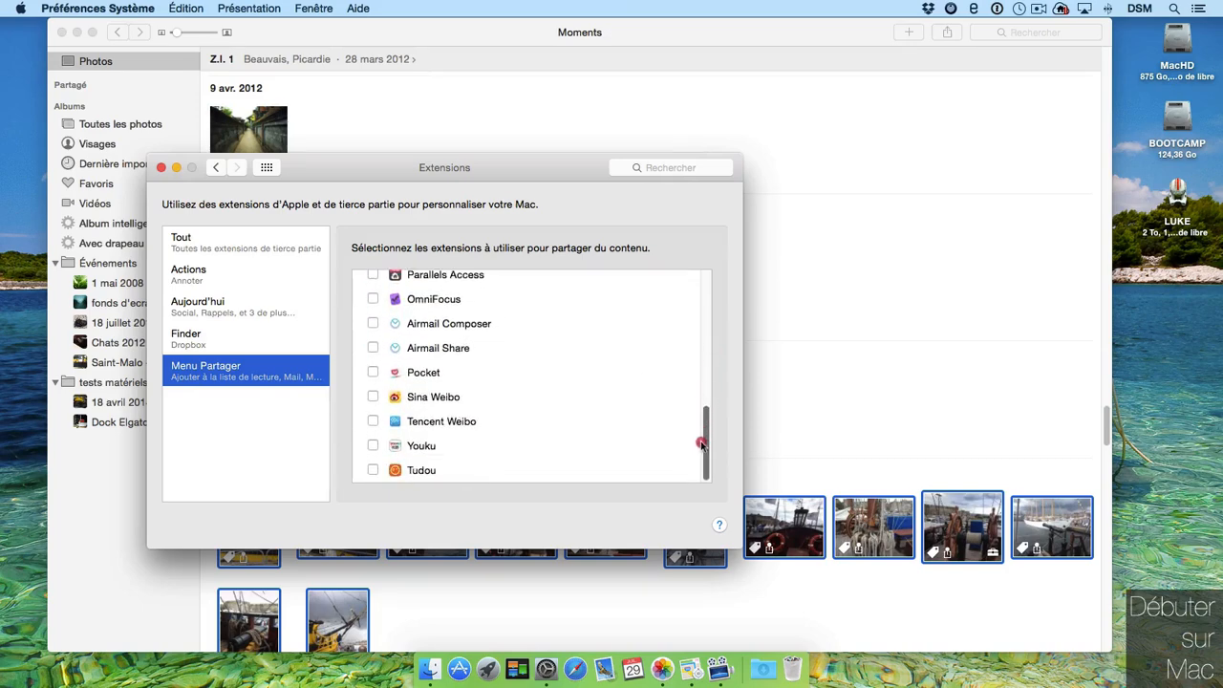
{"action": "left_click", "coordinate": [161, 168]}
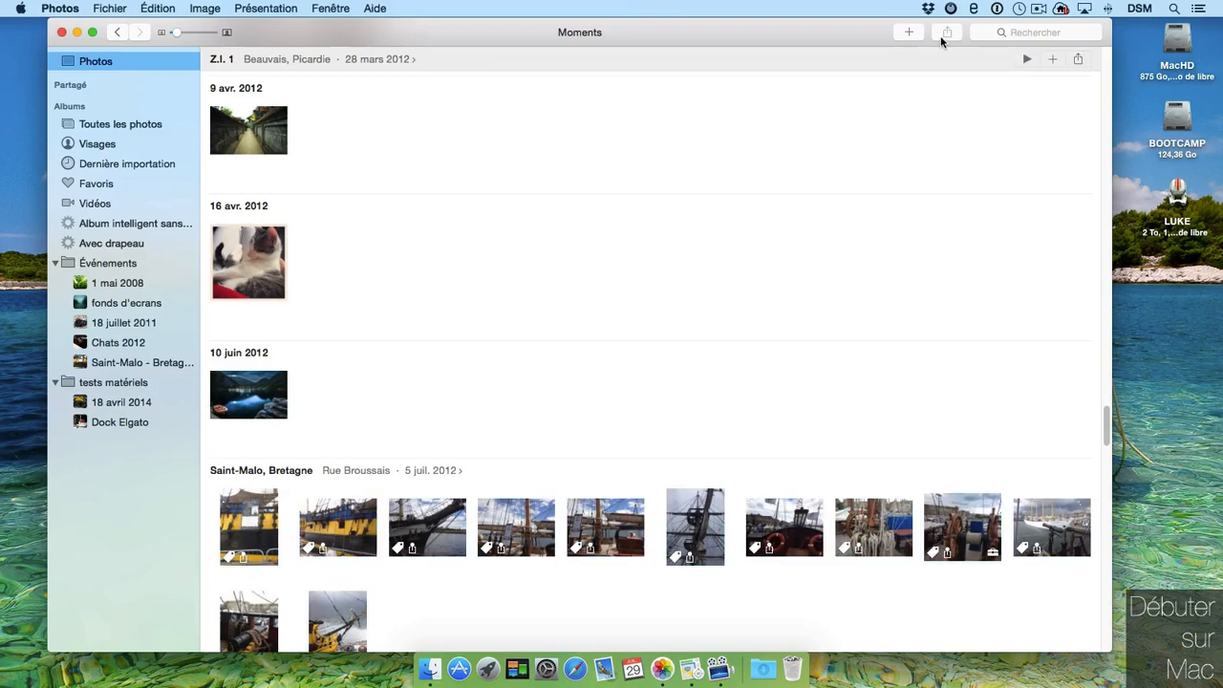
Open the Santa Maria Manuela ship photo in the editor, then leave it unchanged.
{"action": "double_click", "coordinate": [1048, 520]}
{"action": "left_click", "coordinate": [1077, 33]}
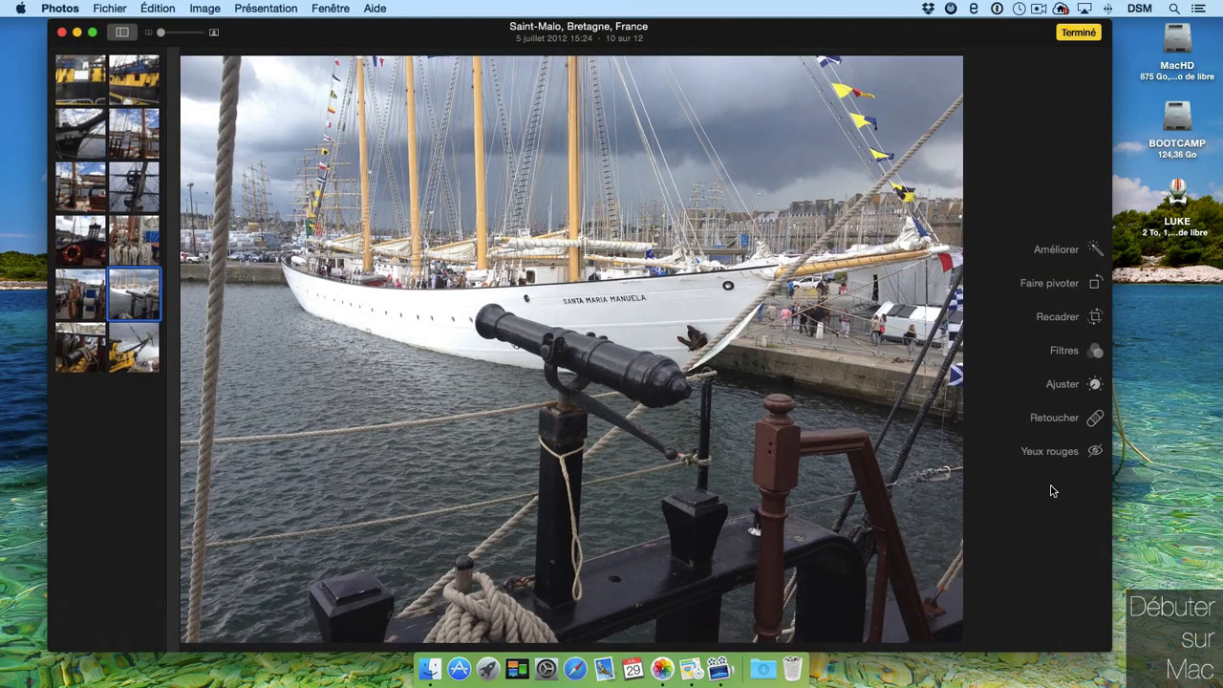
{"action": "left_click", "coordinate": [1081, 33]}
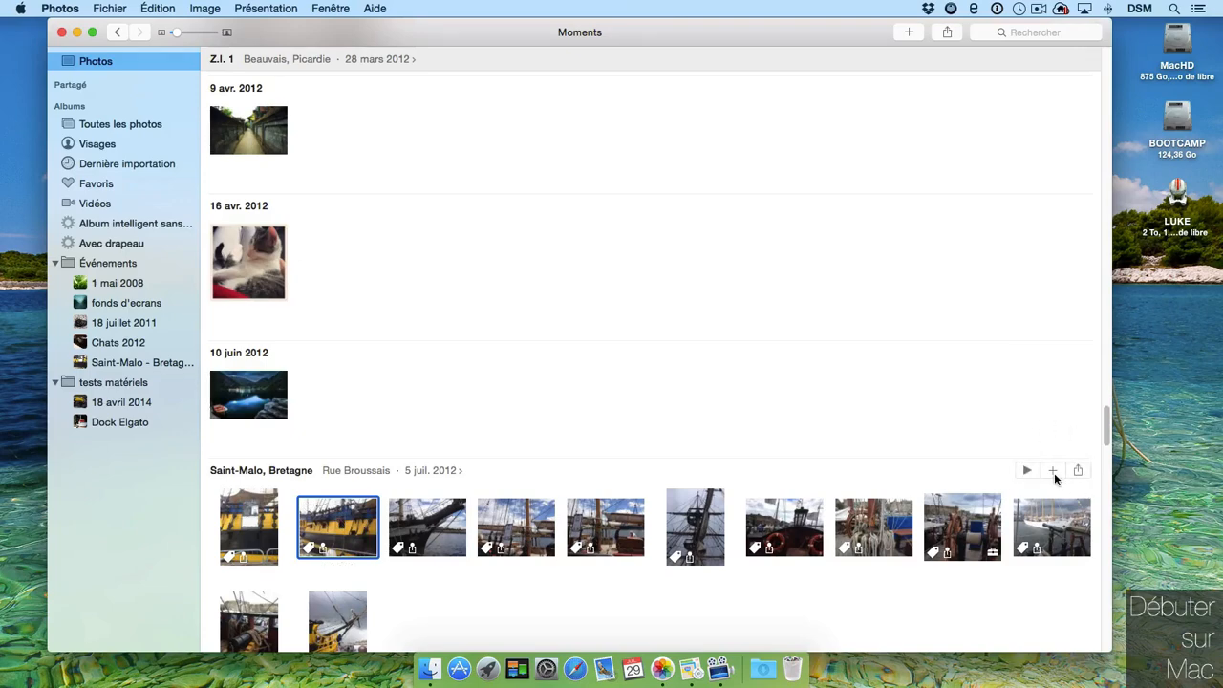
Select six photos, four from 18 avr. 2014, and create the '18 avr. 2014' slideshow from them.
{"action": "left_click", "coordinate": [1051, 471]}
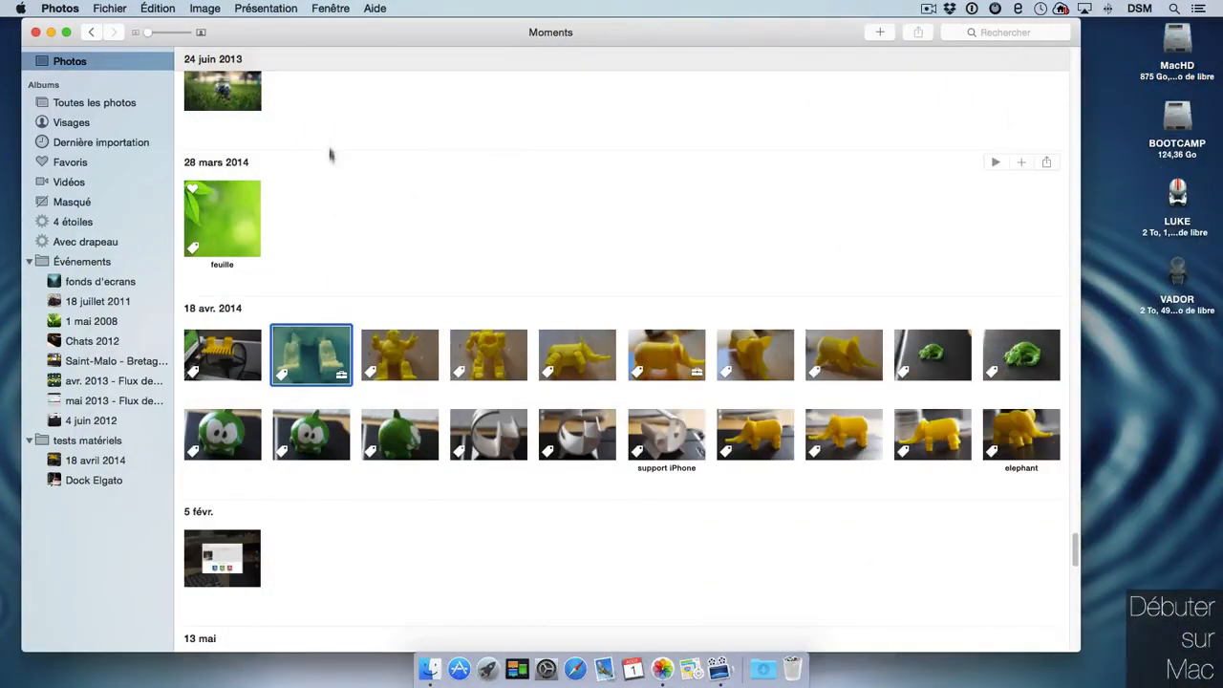
{"action": "left_click_drag", "start_coordinate": [328, 103], "coordinate": [230, 475]}
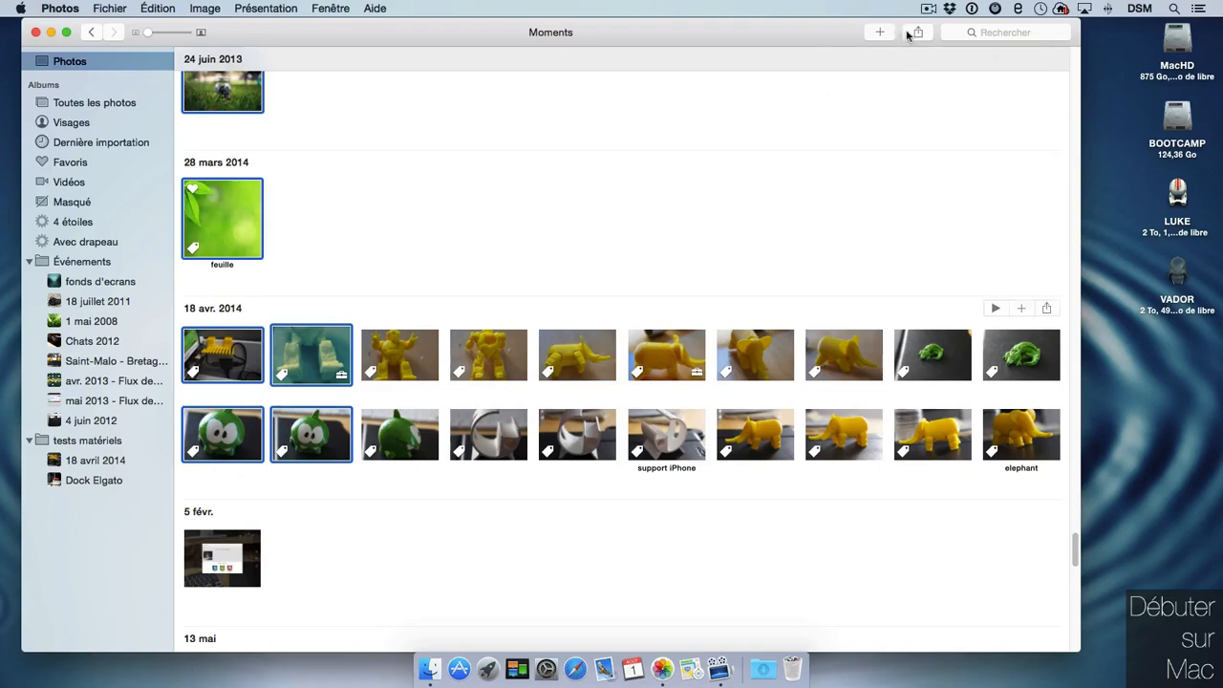
{"action": "left_click", "coordinate": [880, 33]}
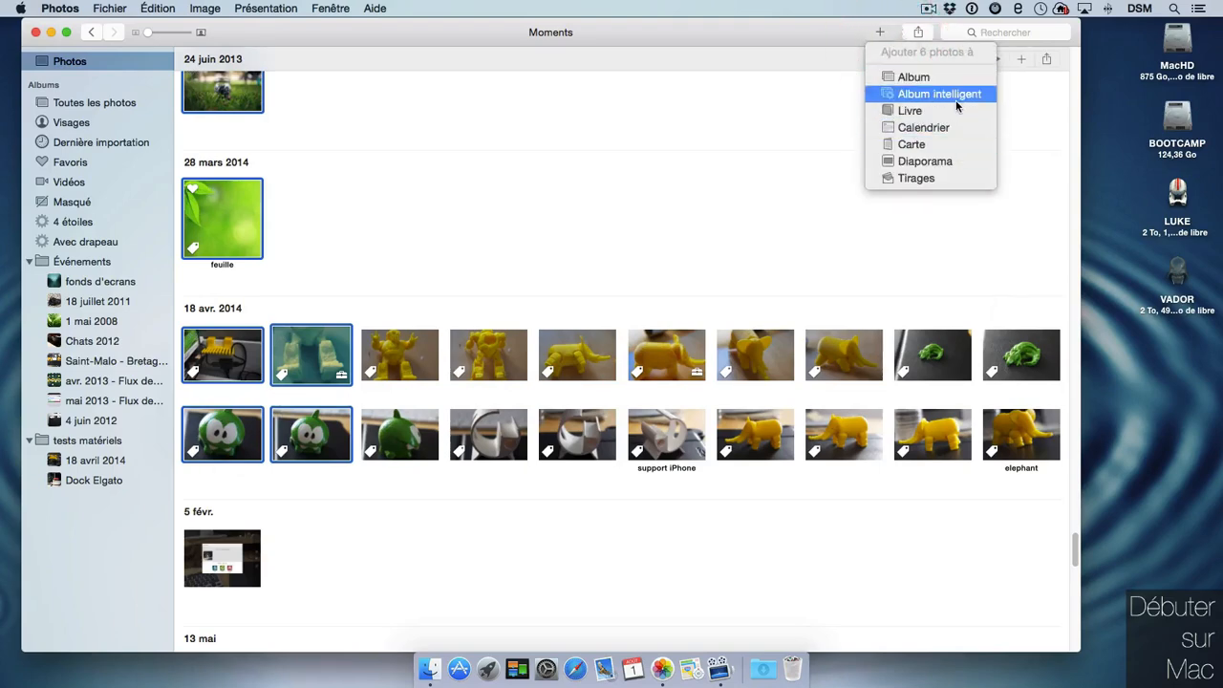
{"action": "left_click", "coordinate": [936, 162]}
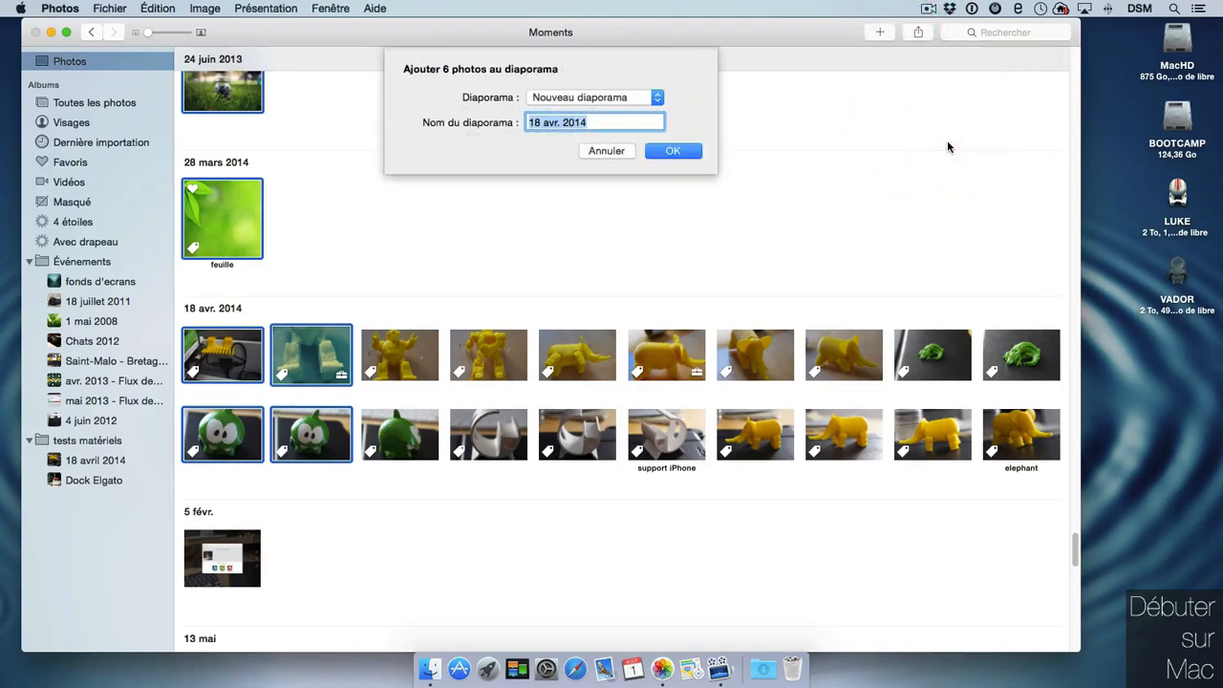
{"action": "left_click", "coordinate": [678, 151]}
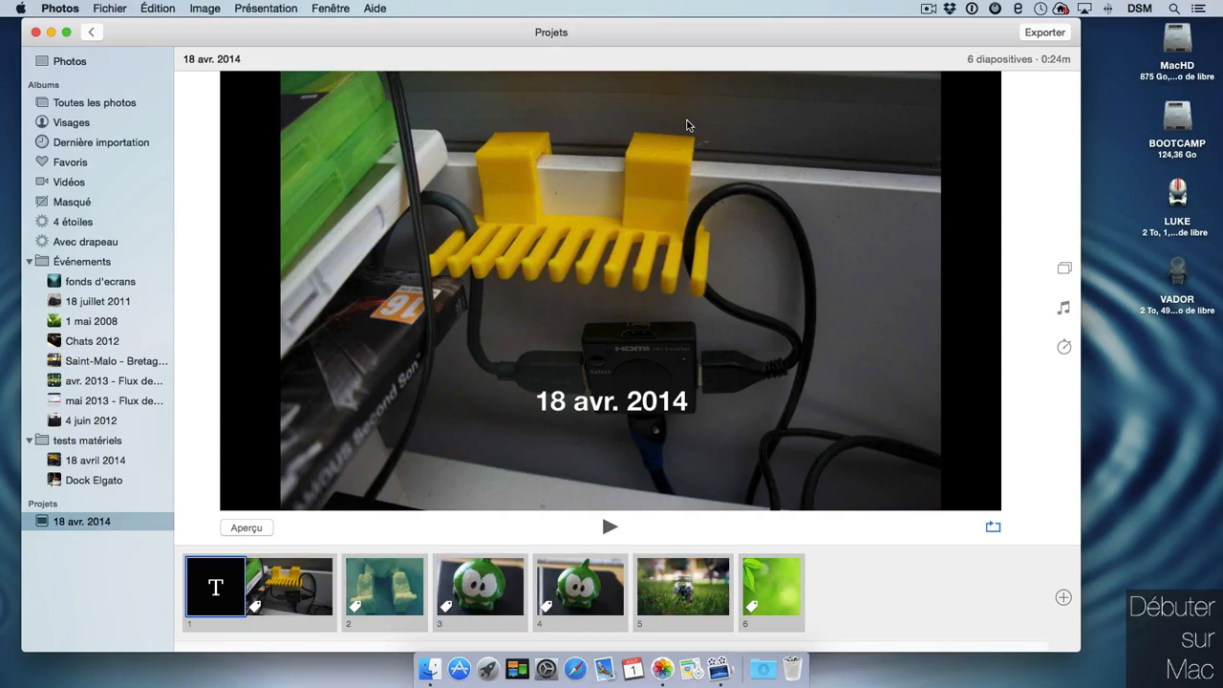
Try selecting parts of the '18 avr. 2014' title slide text, then preview slide 2.
{"action": "left_click", "coordinate": [579, 401]}
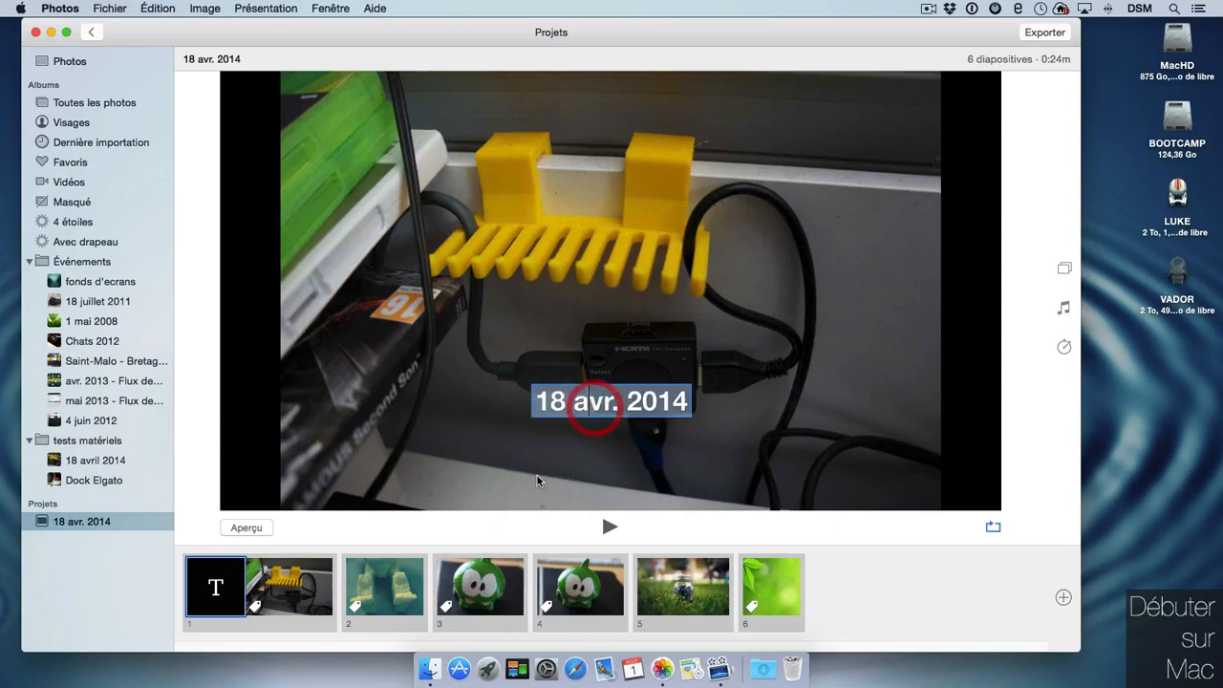
{"action": "left_click", "coordinate": [632, 458]}
{"action": "left_click_drag", "start_coordinate": [619, 404], "coordinate": [678, 412]}
{"action": "left_click", "coordinate": [597, 470]}
{"action": "left_click_drag", "start_coordinate": [590, 401], "coordinate": [533, 403]}
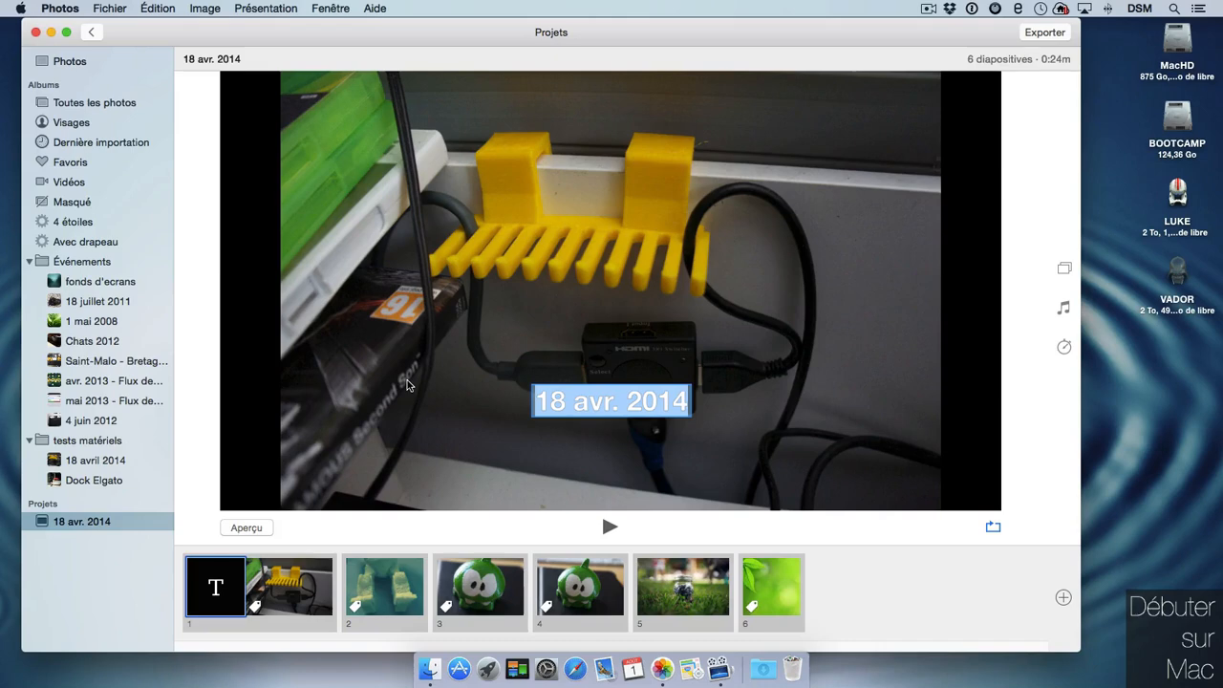
{"action": "left_click", "coordinate": [388, 587]}
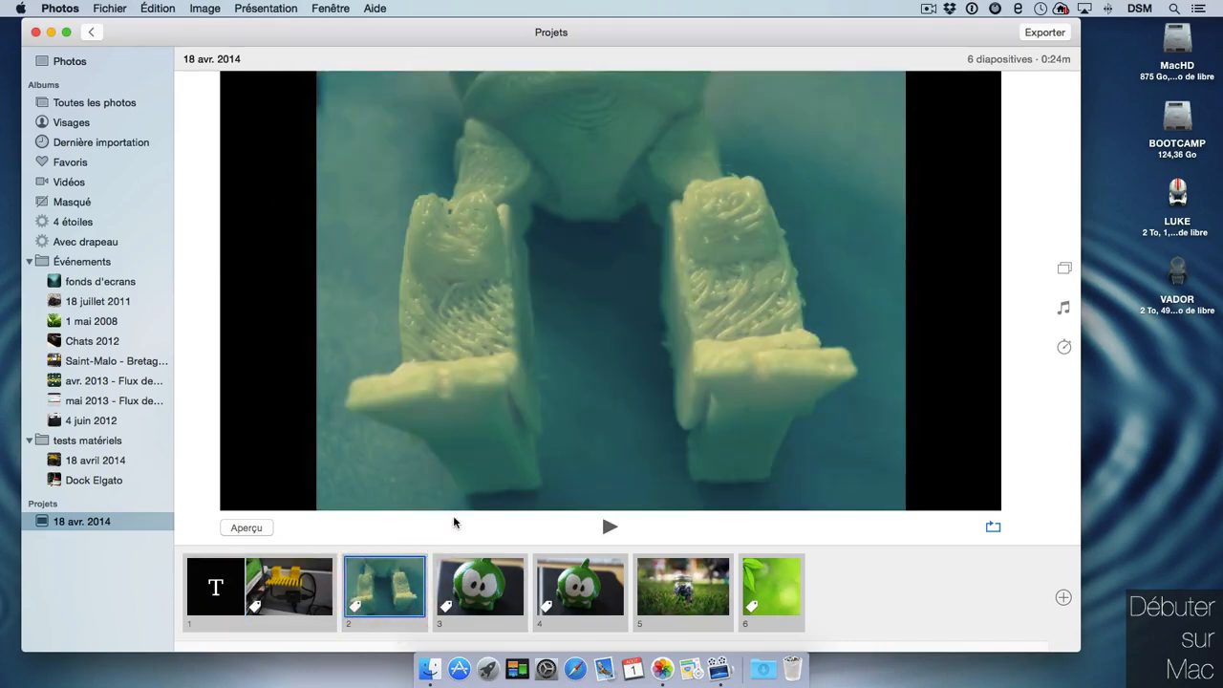
Add the remaining 18 avr. 2014 photos to the slideshow.
{"action": "left_click", "coordinate": [1063, 597]}
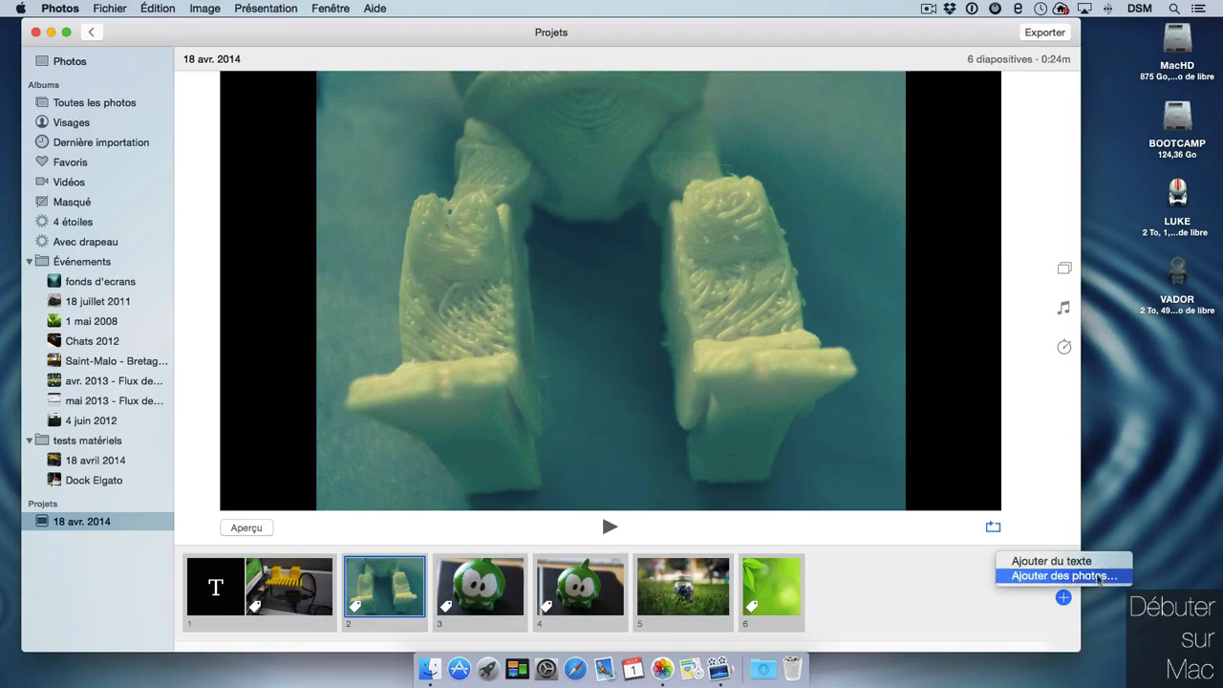
{"action": "left_click", "coordinate": [1063, 576]}
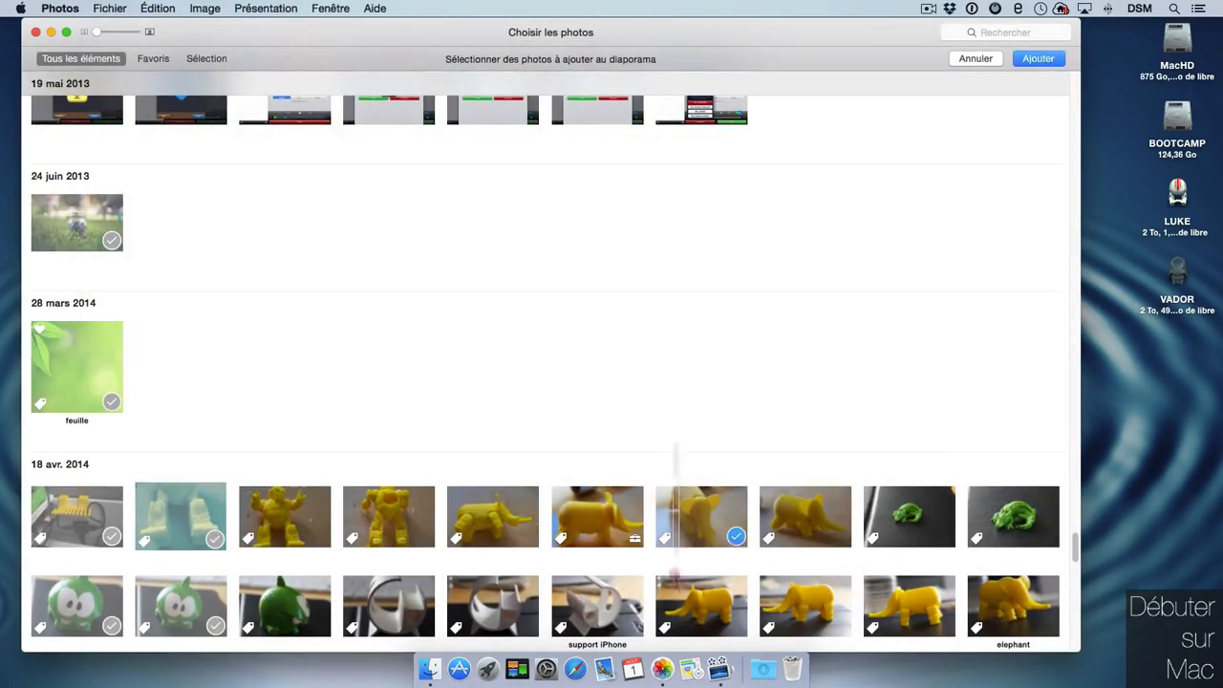
{"action": "left_click_drag", "start_coordinate": [659, 443], "coordinate": [1023, 611]}
{"action": "left_click", "coordinate": [1037, 58]}
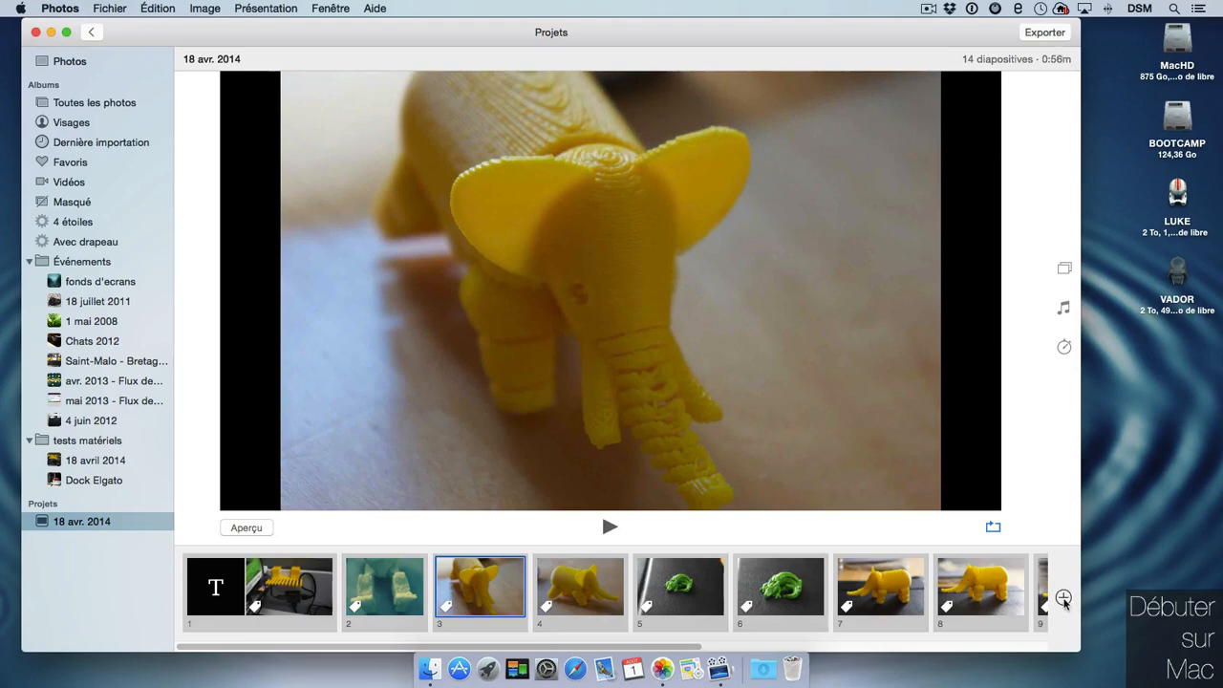
Insert an 'impression 3D' text slide and move the elephant and crocodile slides earlier.
{"action": "left_click", "coordinate": [1063, 597]}
{"action": "left_click", "coordinate": [1084, 557]}
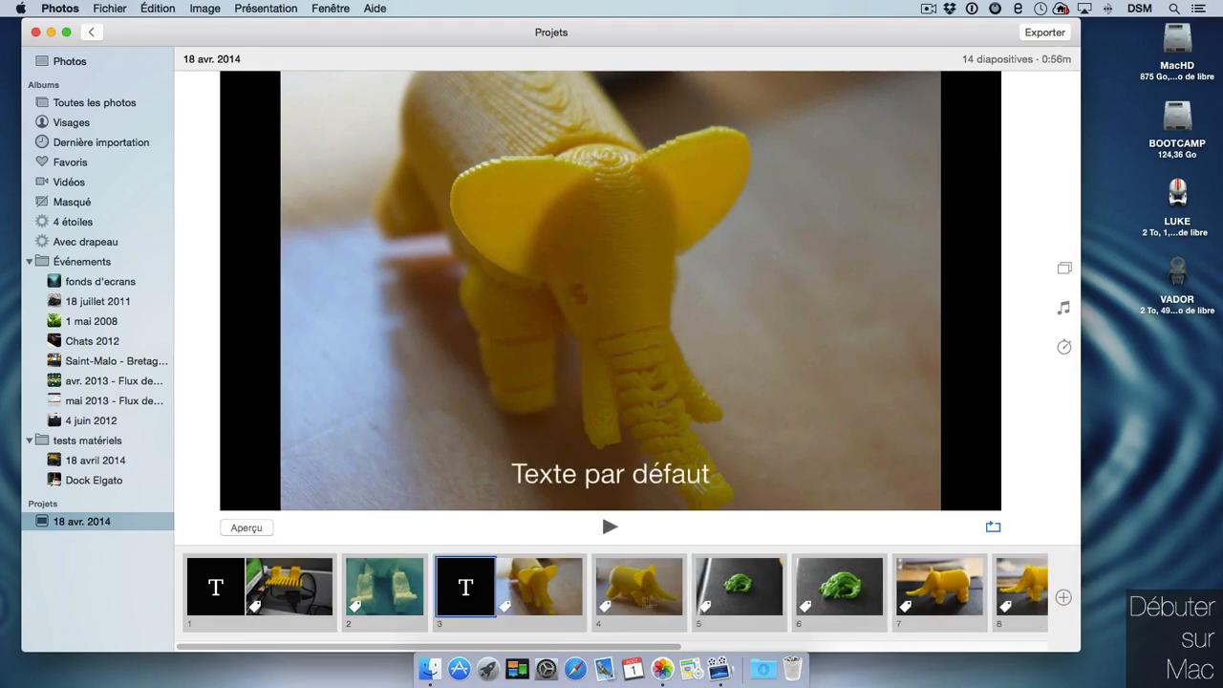
{"action": "left_click_drag", "start_coordinate": [654, 477], "coordinate": [487, 485]}
{"action": "type", "text": "impression 3D"}
{"action": "left_click", "coordinate": [766, 455]}
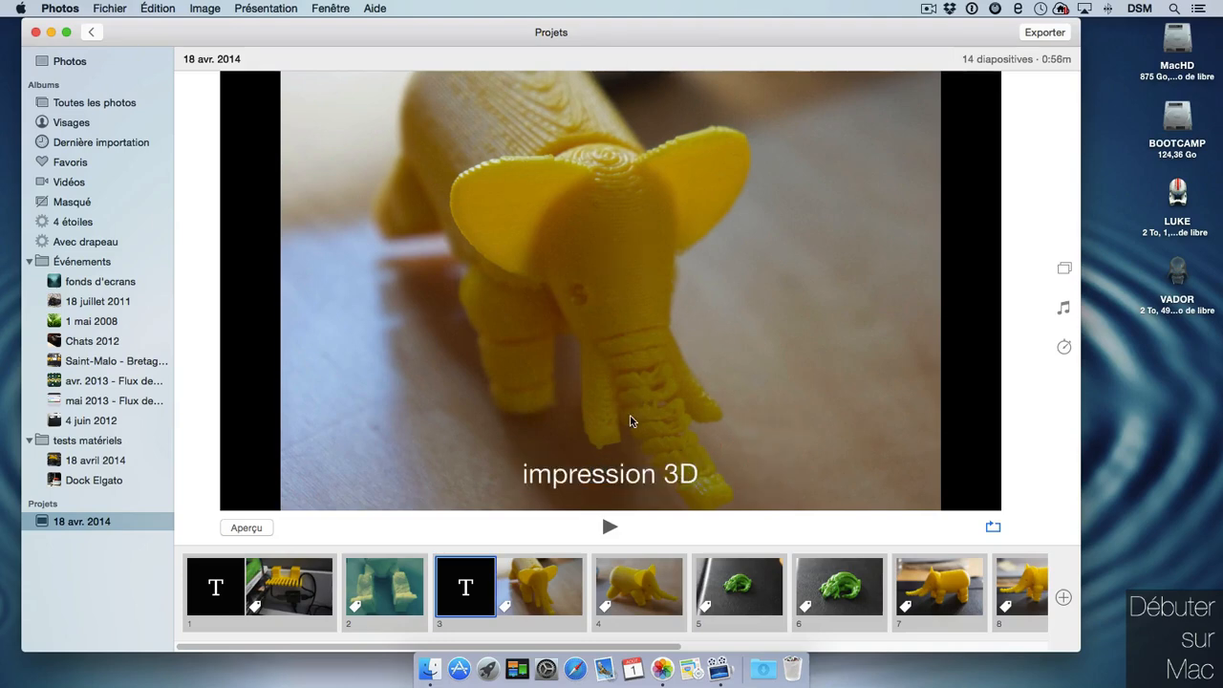
{"action": "left_click_drag", "start_coordinate": [642, 602], "coordinate": [350, 582]}
{"action": "mouse_move", "coordinate": [719, 583]}
{"action": "left_mouse_down"}
{"action": "mouse_move", "coordinate": [411, 564]}
{"action": "mouse_move", "coordinate": [385, 583]}
{"action": "mouse_move", "coordinate": [479, 557]}
{"action": "mouse_move", "coordinate": [658, 580]}
{"action": "mouse_move", "coordinate": [819, 583]}
{"action": "mouse_move", "coordinate": [716, 585]}
{"action": "mouse_move", "coordinate": [715, 597]}
{"action": "left_mouse_up"}
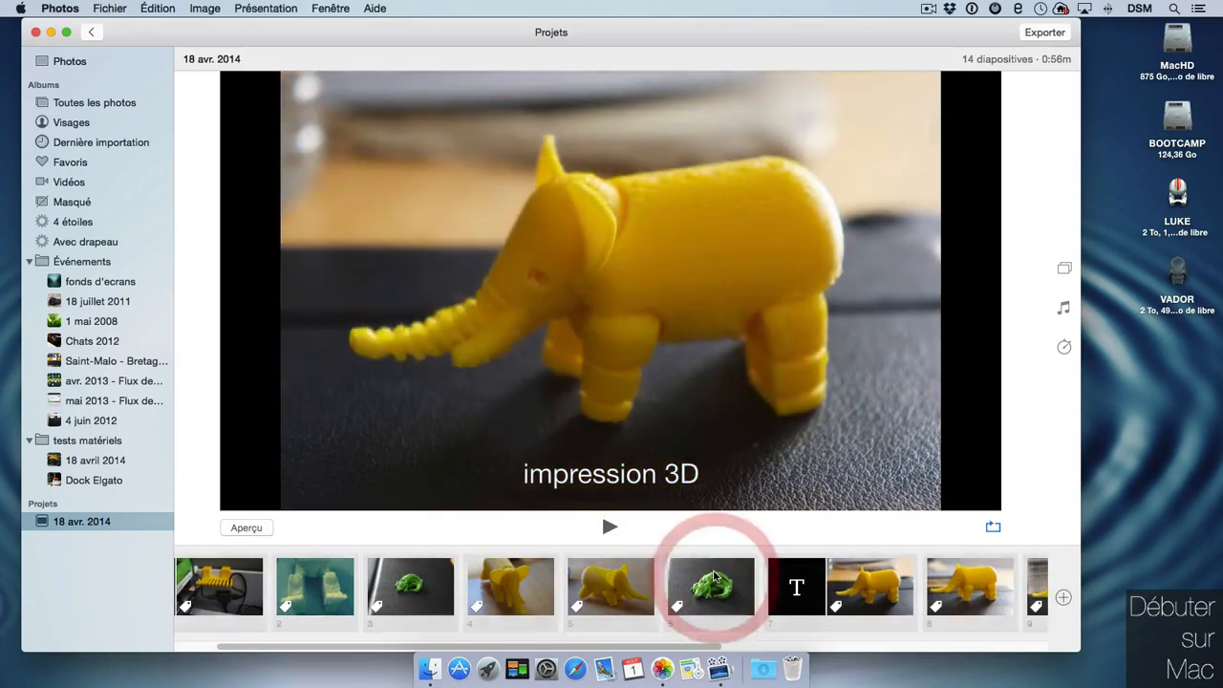
Delete slide 12, the one with the green figure.
{"action": "scroll", "coordinate": [955, 592], "scroll_direction": "right", "scroll_amount": 10}
{"action": "left_click", "coordinate": [850, 578]}
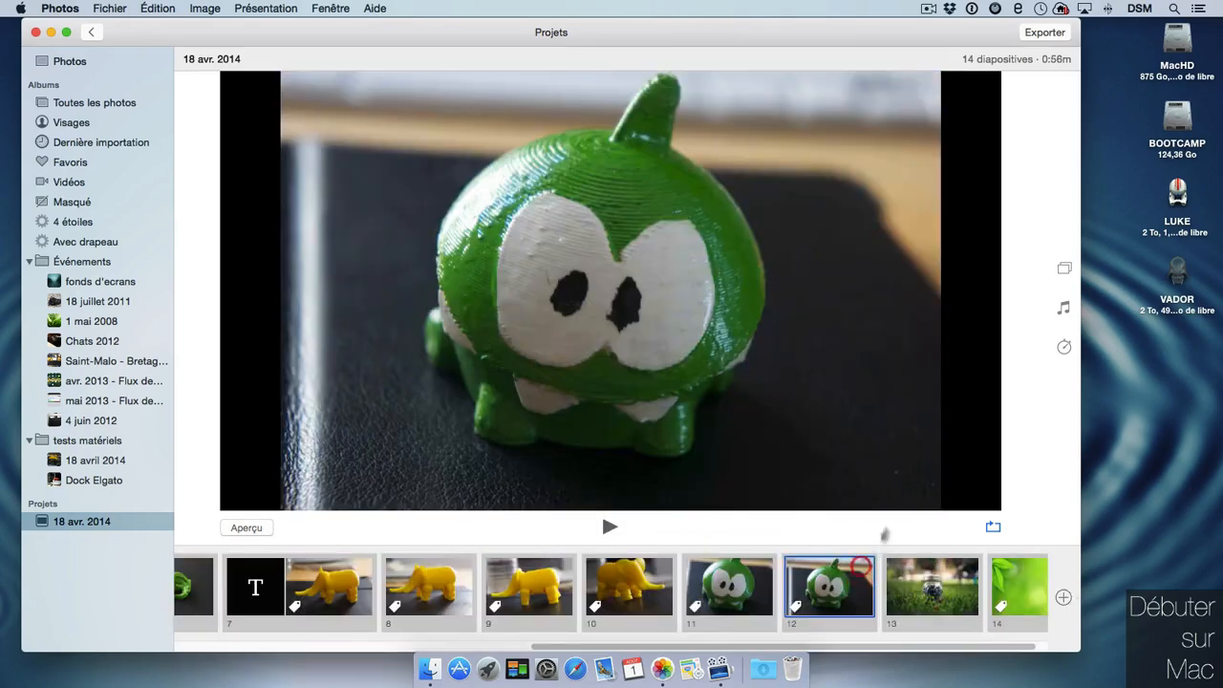
{"action": "left_click", "coordinate": [824, 274]}
{"action": "left_click", "coordinate": [848, 586]}
{"action": "right_click", "coordinate": [852, 583]}
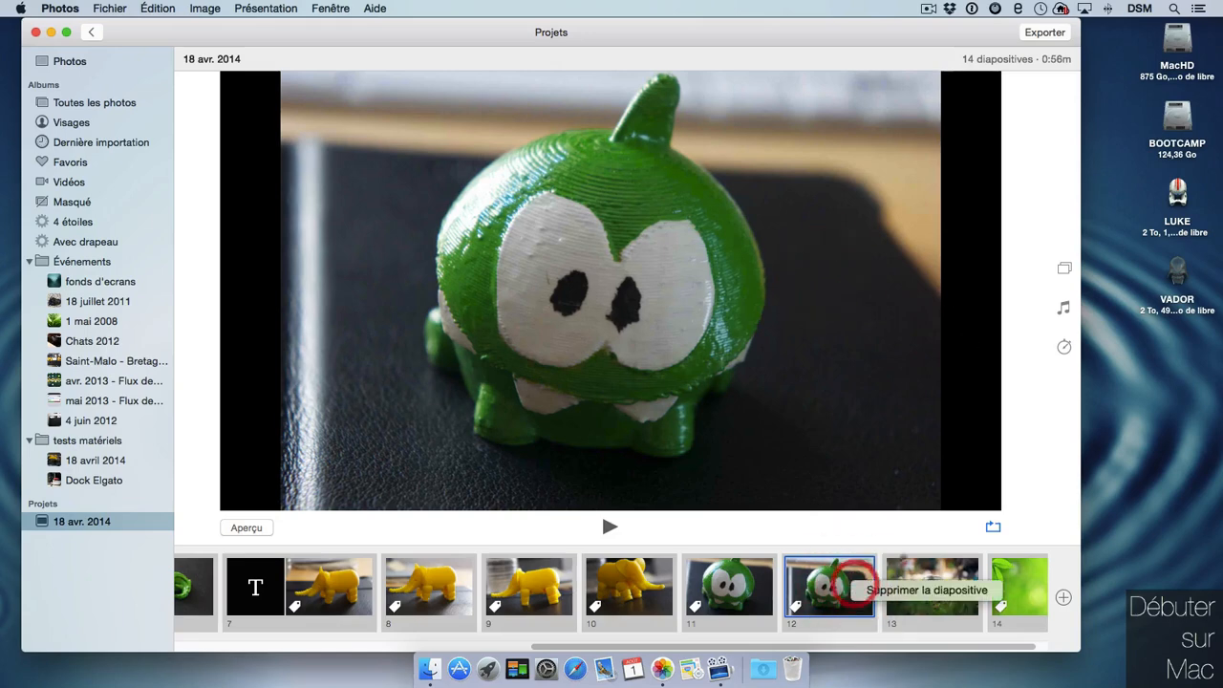
{"action": "left_click", "coordinate": [951, 598]}
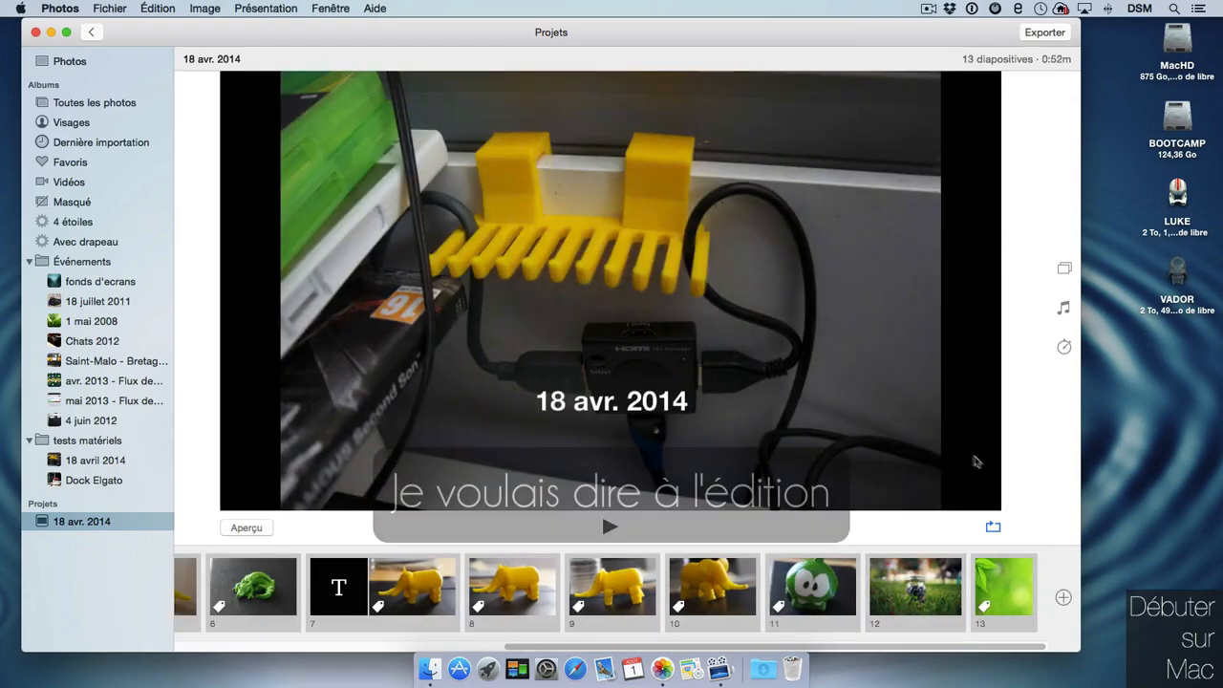
Try the Magazine theme, then the Ken Burns theme, on the slideshow.
{"action": "left_click", "coordinate": [1068, 269]}
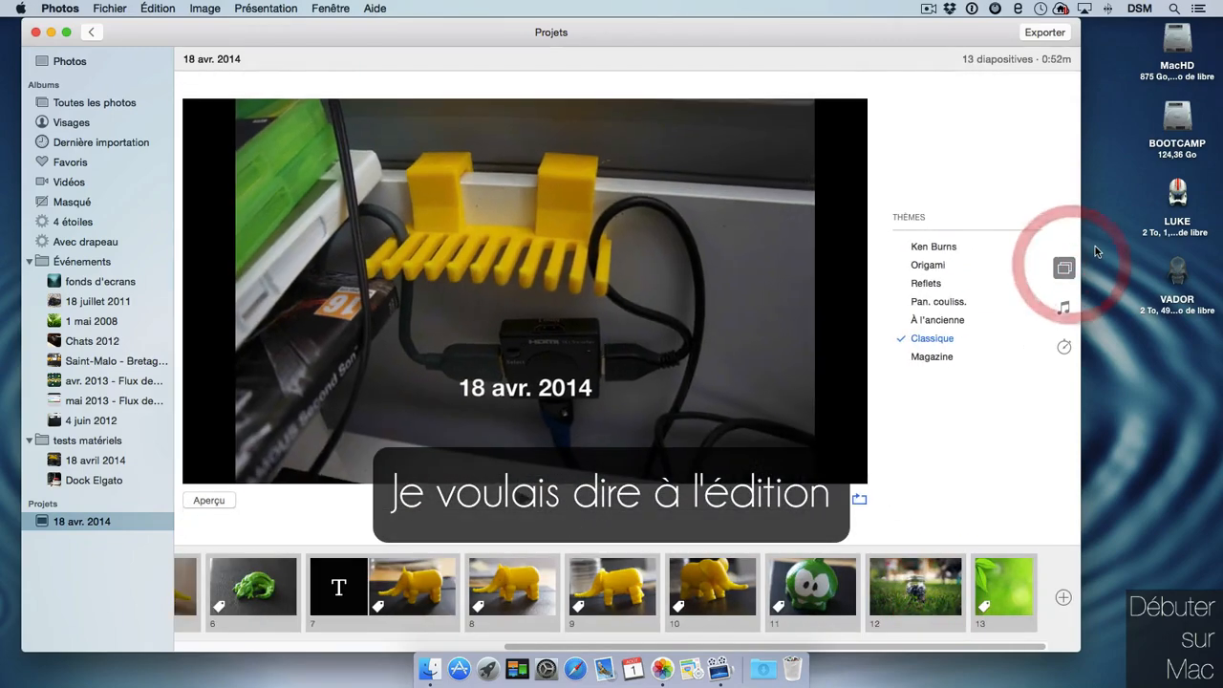
{"action": "left_click", "coordinate": [948, 357]}
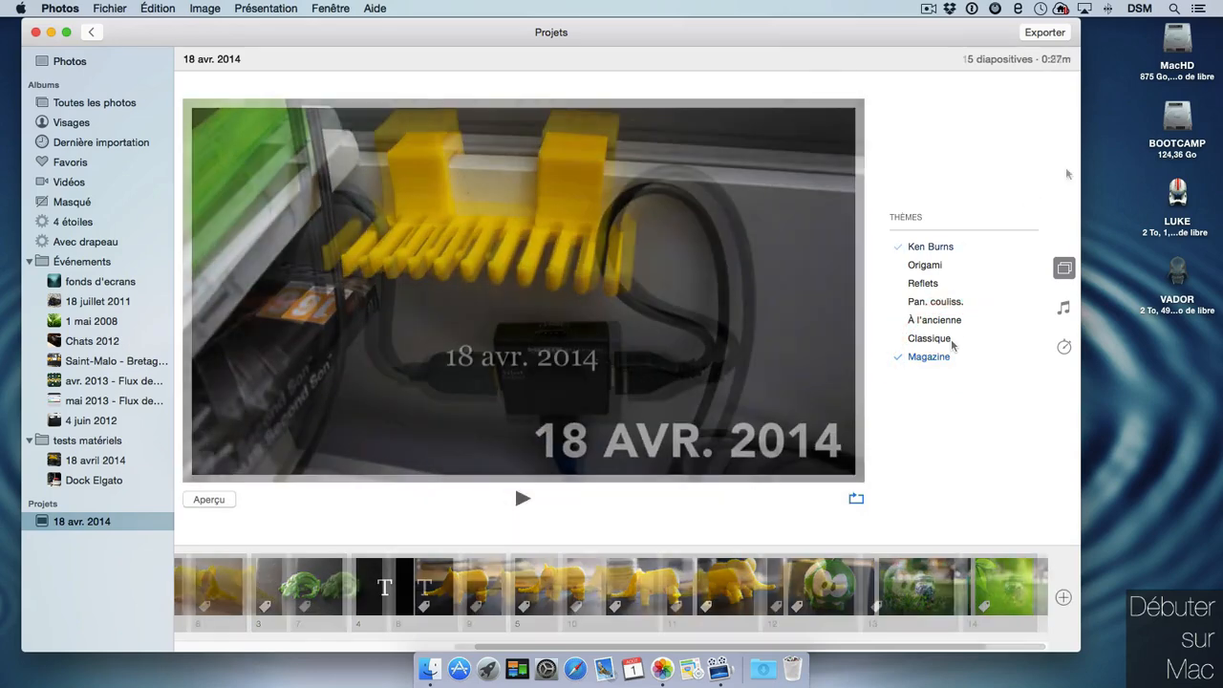
{"action": "left_click", "coordinate": [998, 246]}
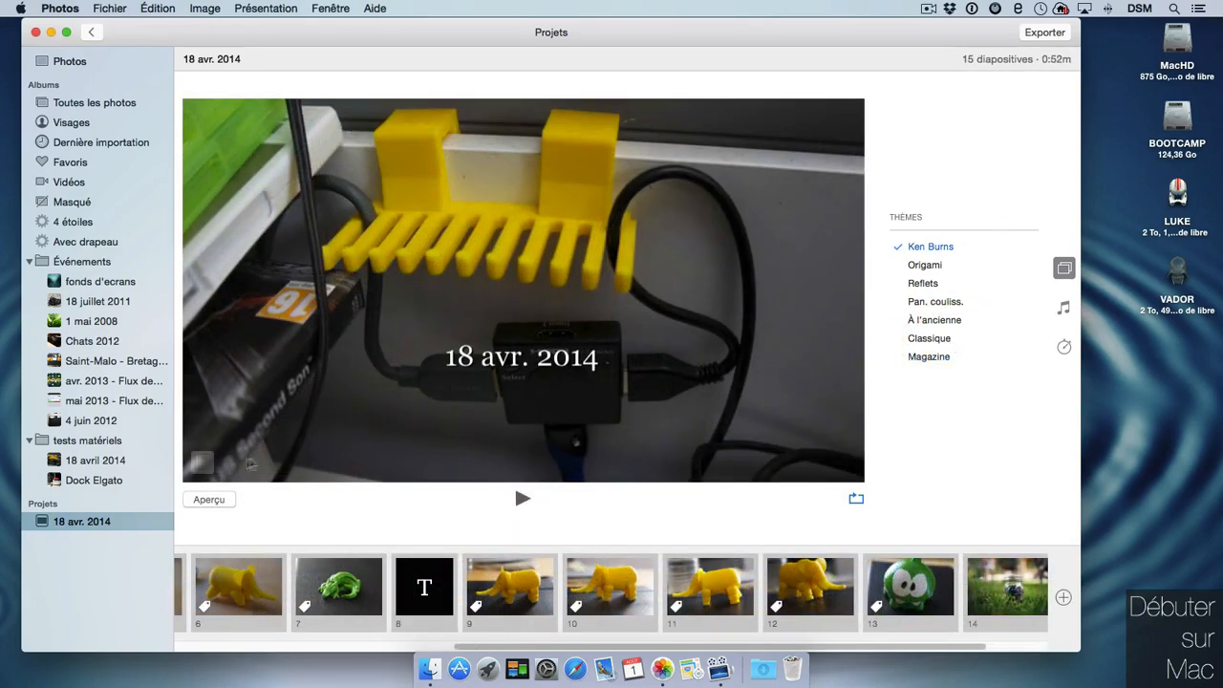
{"action": "left_click", "coordinate": [203, 467]}
{"action": "left_click", "coordinate": [202, 467]}
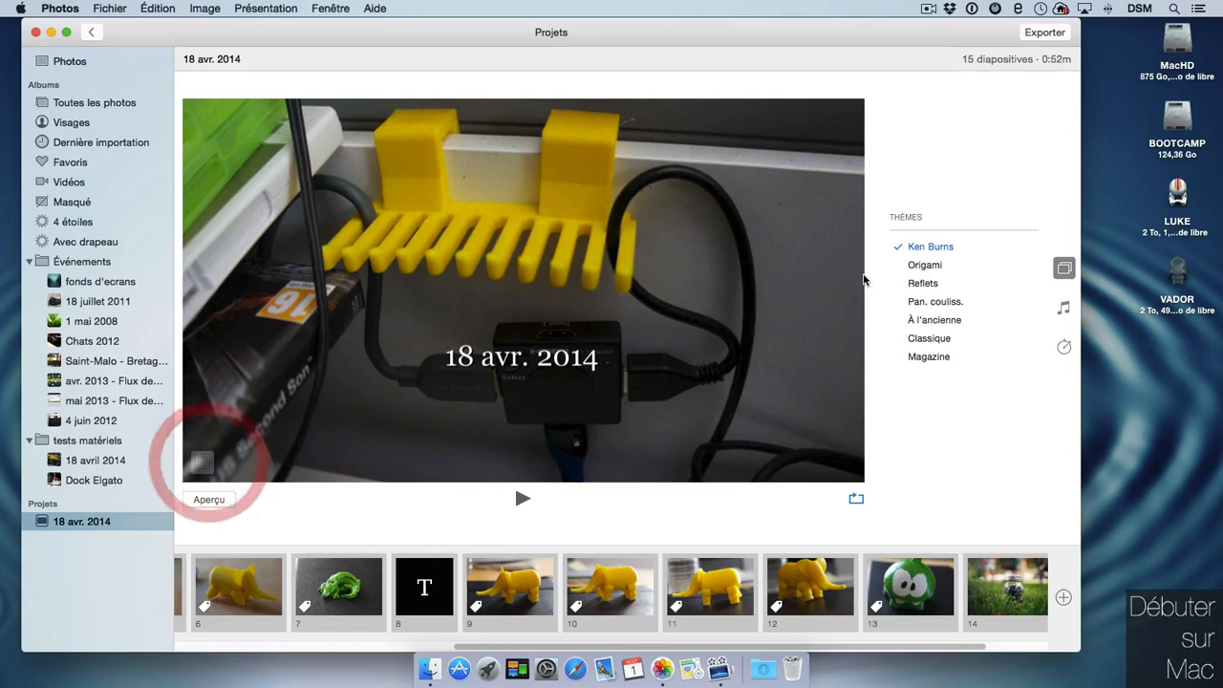
Set Ken Burns start and end frames on elephant slide 9 and preview the motion.
{"action": "left_click", "coordinate": [520, 590]}
{"action": "left_click", "coordinate": [202, 464]}
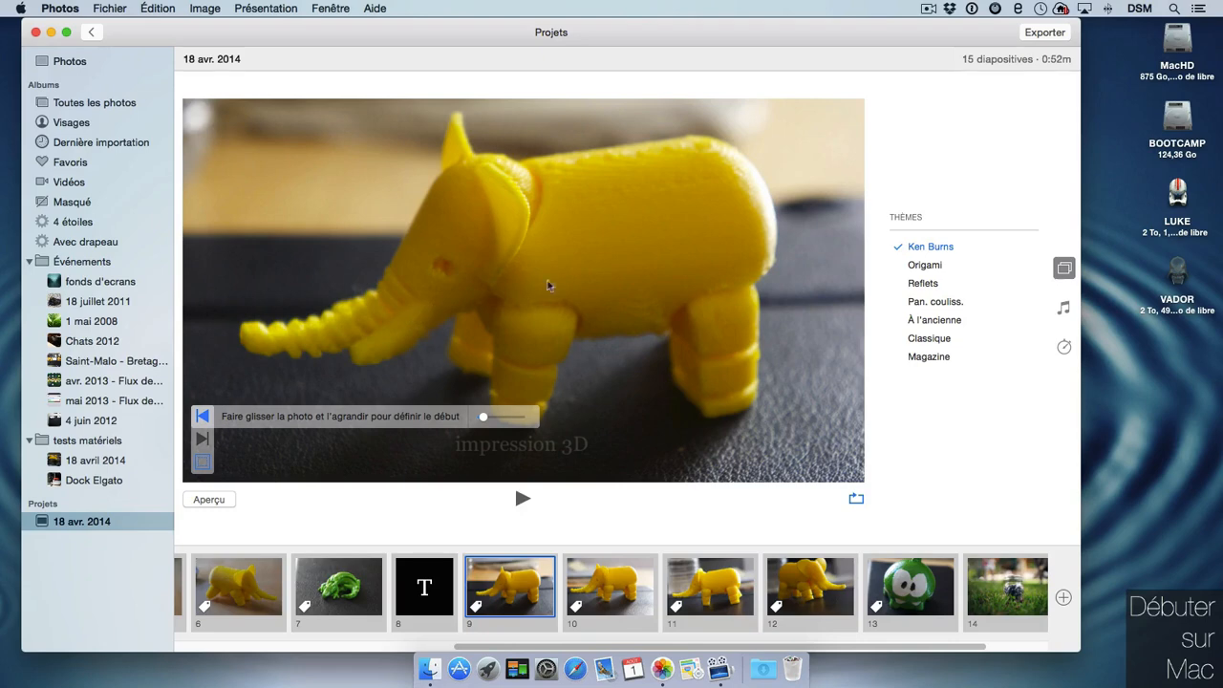
{"action": "left_click_drag", "start_coordinate": [485, 421], "coordinate": [521, 418]}
{"action": "left_click", "coordinate": [202, 440]}
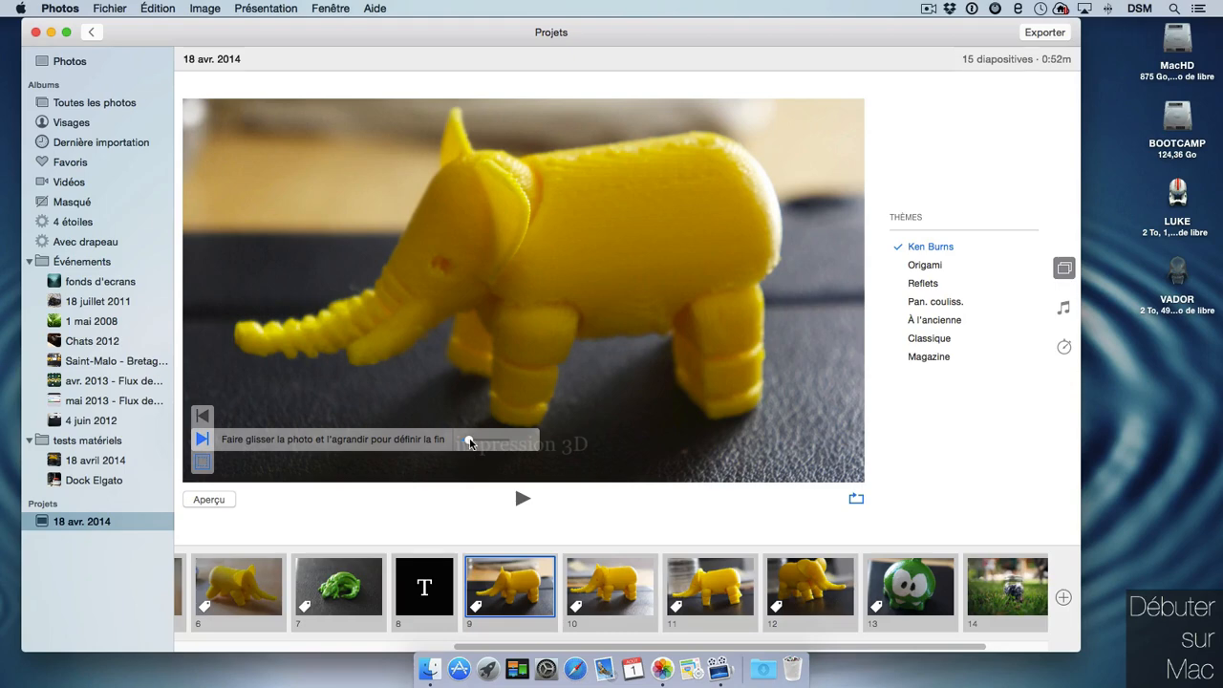
{"action": "left_click_drag", "start_coordinate": [619, 354], "coordinate": [751, 472]}
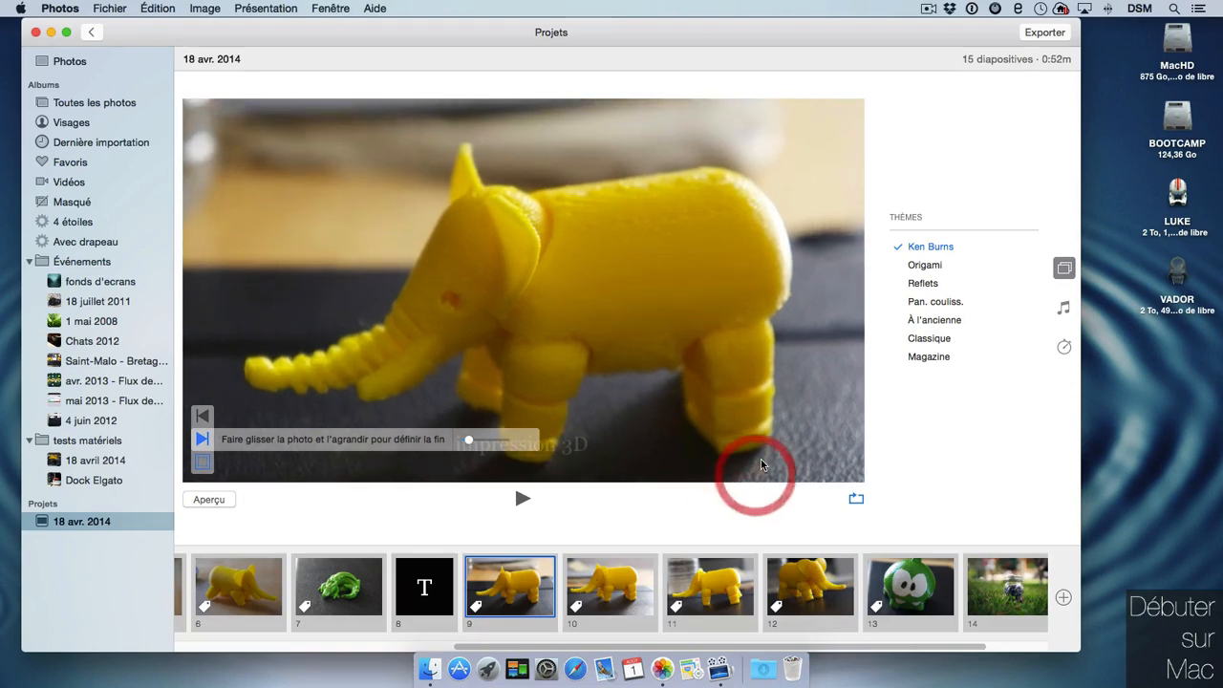
{"action": "left_click", "coordinate": [202, 463]}
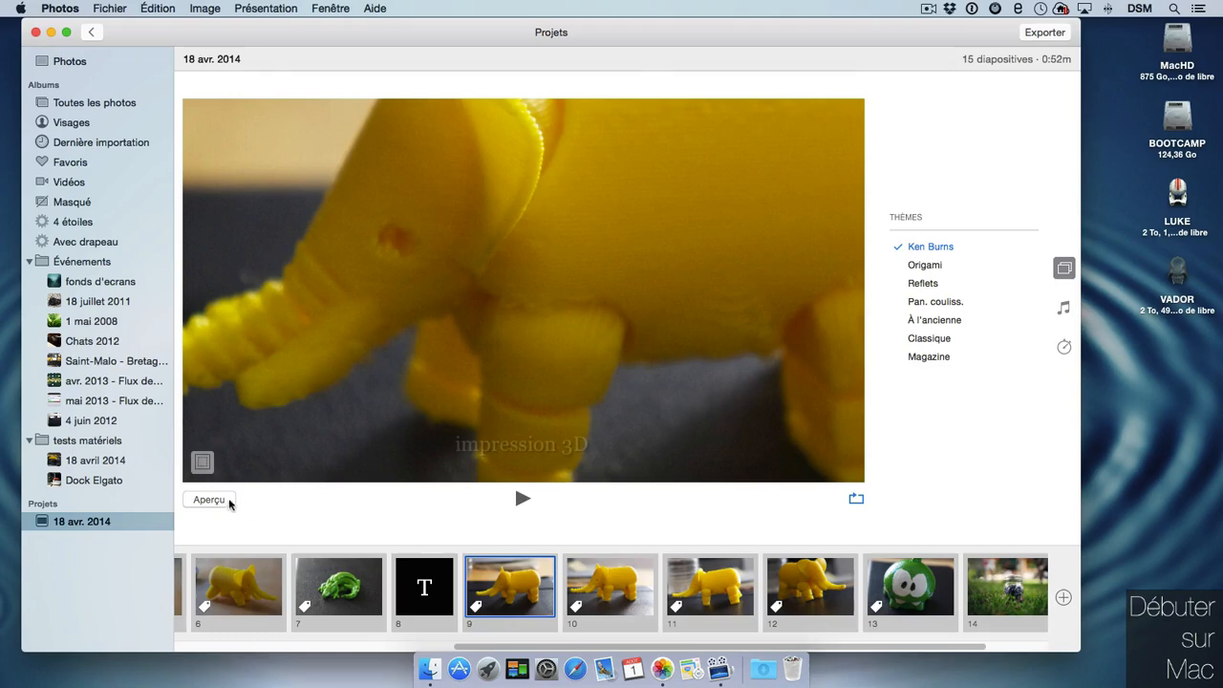
{"action": "left_click", "coordinate": [230, 501]}
Try Reflets, then settle on the Pan. couliss. theme and show its music settings.
{"action": "left_click", "coordinate": [934, 280]}
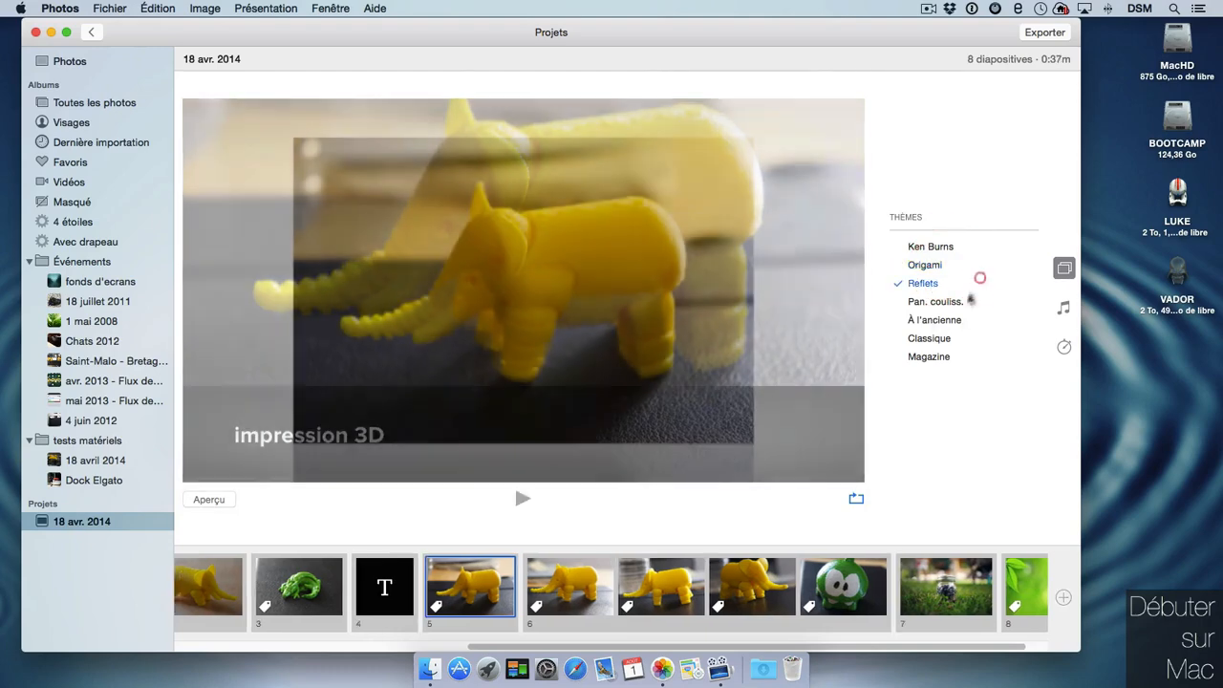
{"action": "left_click", "coordinate": [934, 302]}
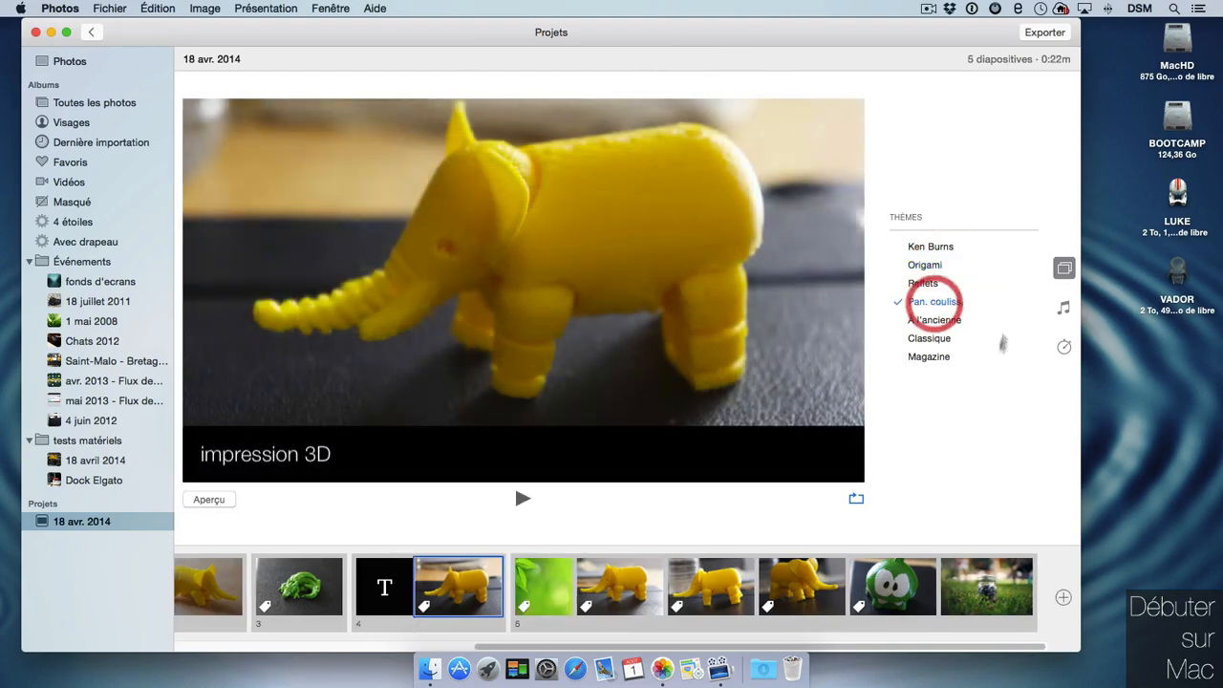
{"action": "left_click", "coordinate": [1065, 306]}
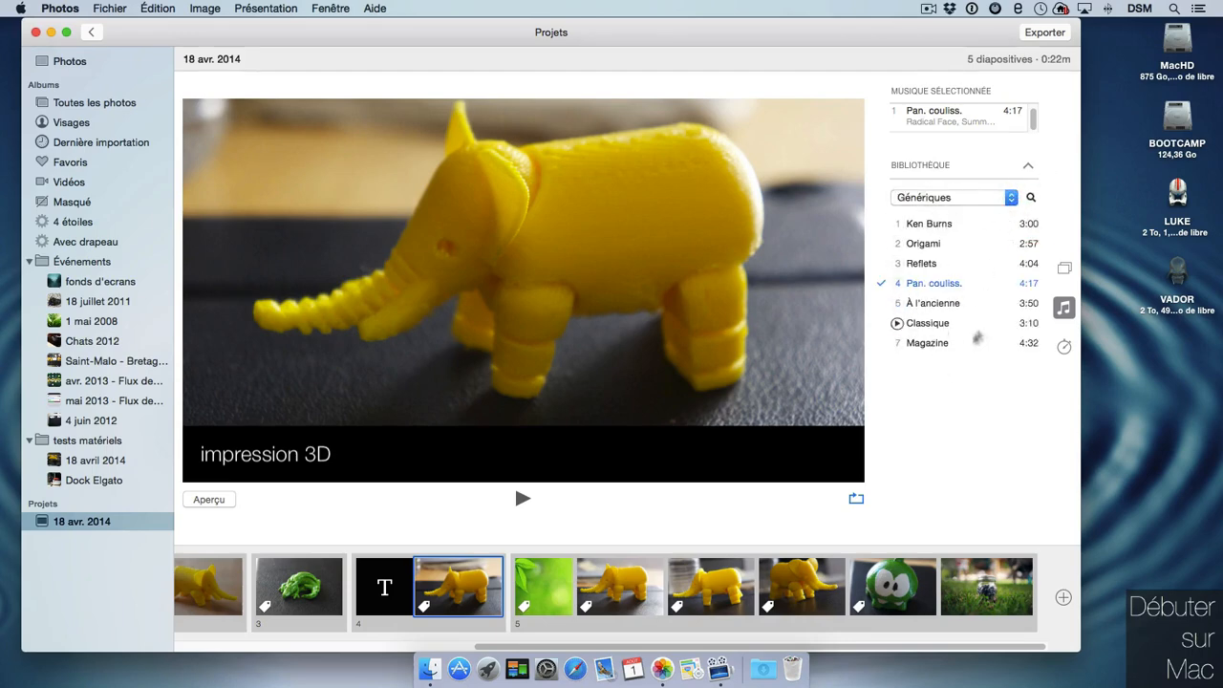
Try iTunes as music source, vary duration between 3:20 and 1:33, then fit it to the music.
{"action": "left_click", "coordinate": [961, 196]}
{"action": "left_click", "coordinate": [955, 183]}
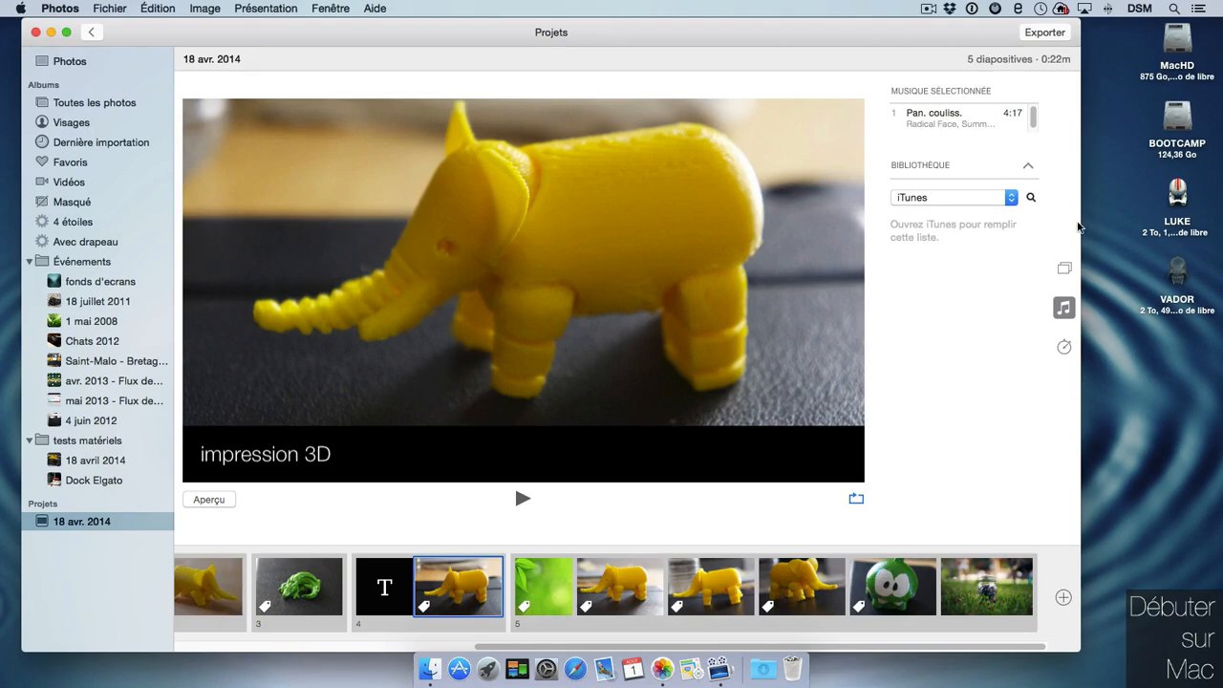
{"action": "left_click", "coordinate": [1063, 346]}
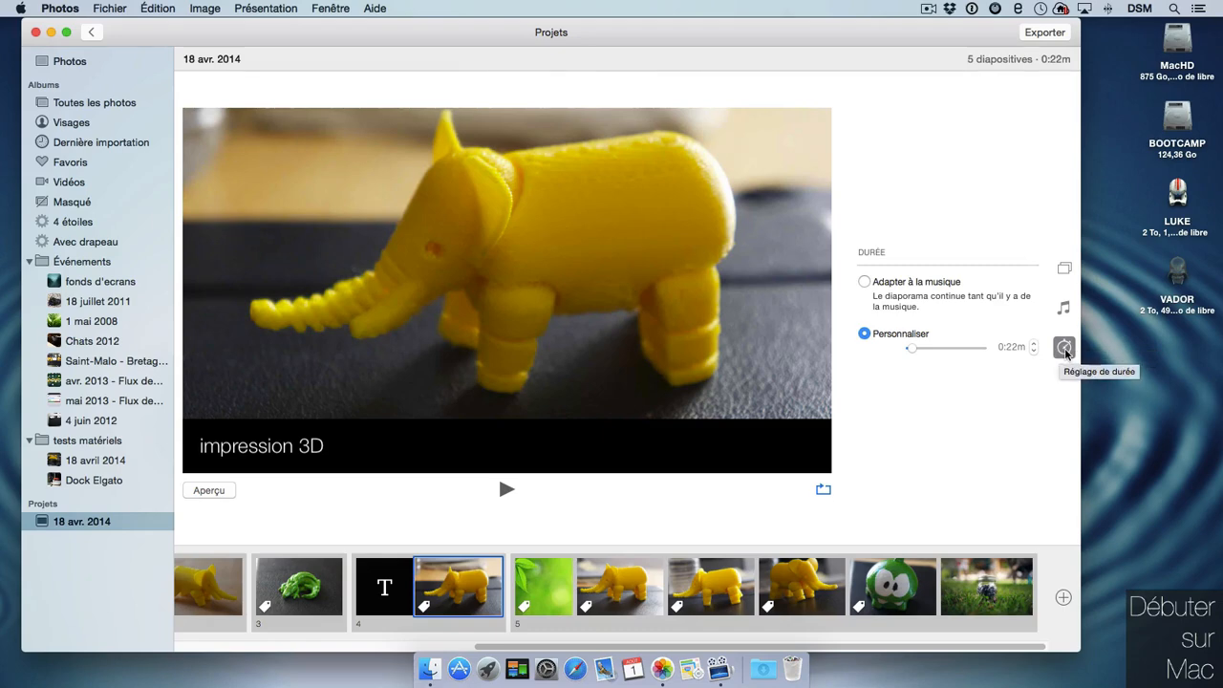
{"action": "left_click_drag", "start_coordinate": [910, 348], "coordinate": [953, 342]}
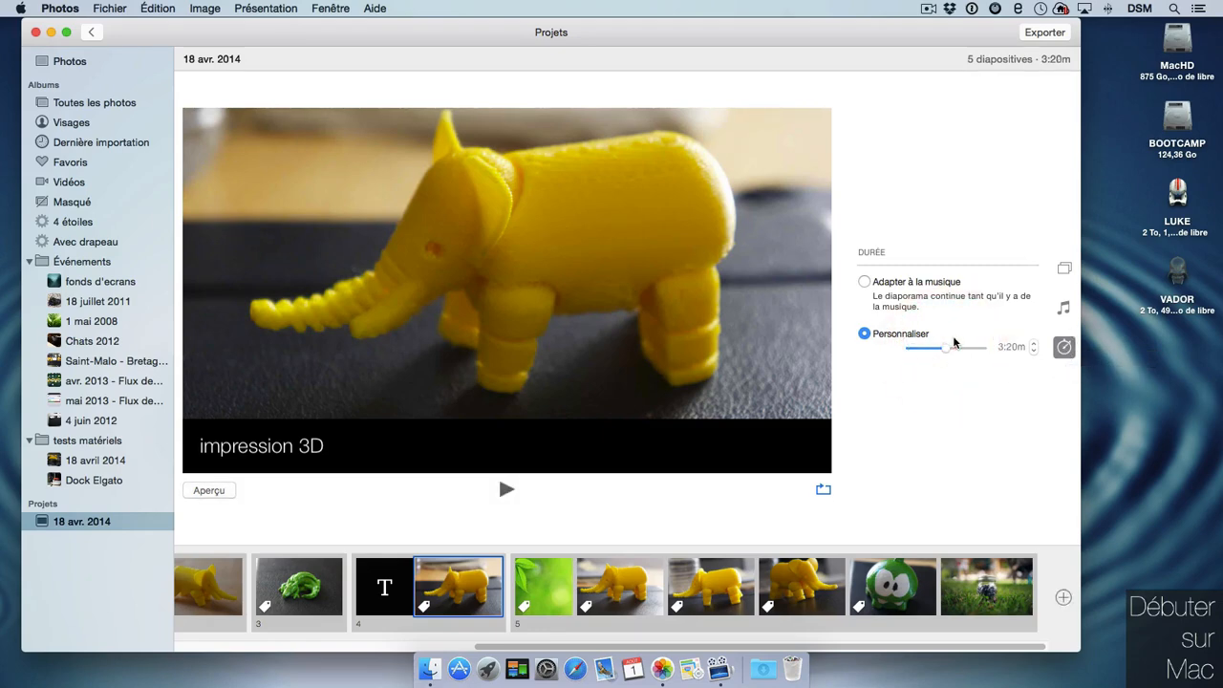
{"action": "left_click_drag", "start_coordinate": [947, 348], "coordinate": [917, 349]}
{"action": "left_click", "coordinate": [938, 281]}
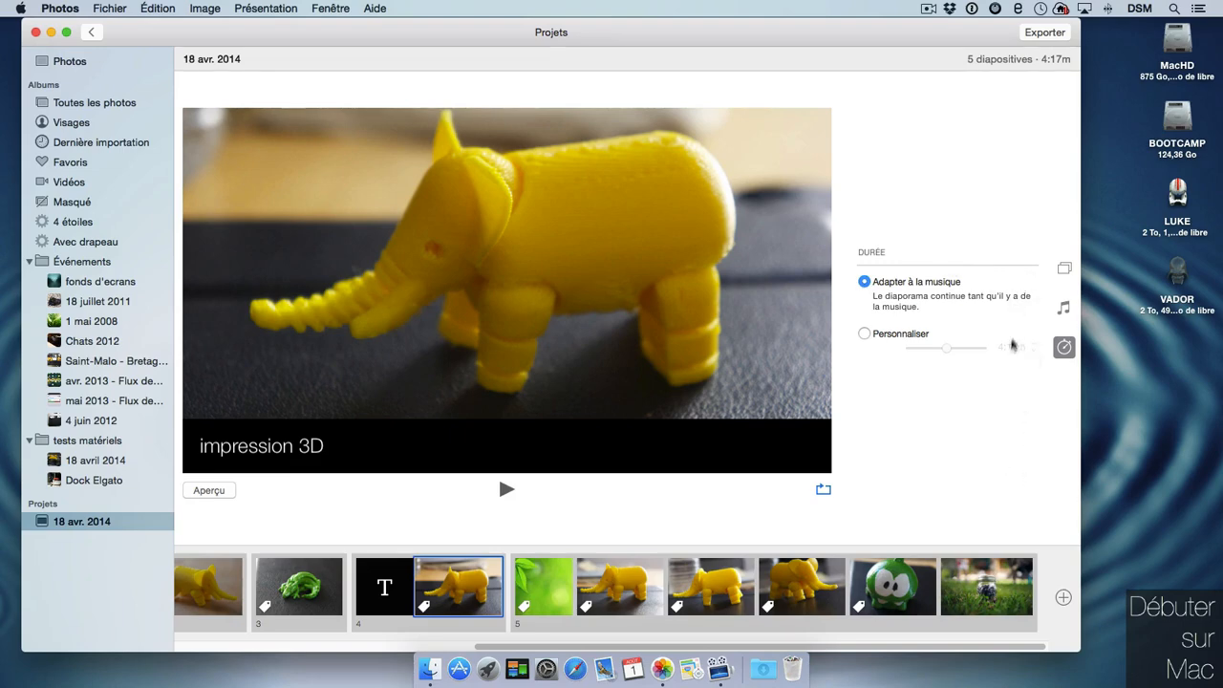
Switch the music source to Génériques and add the Reflets and Origami tracks.
{"action": "left_click", "coordinate": [1063, 307]}
{"action": "left_click", "coordinate": [1015, 122]}
{"action": "left_click", "coordinate": [1015, 121]}
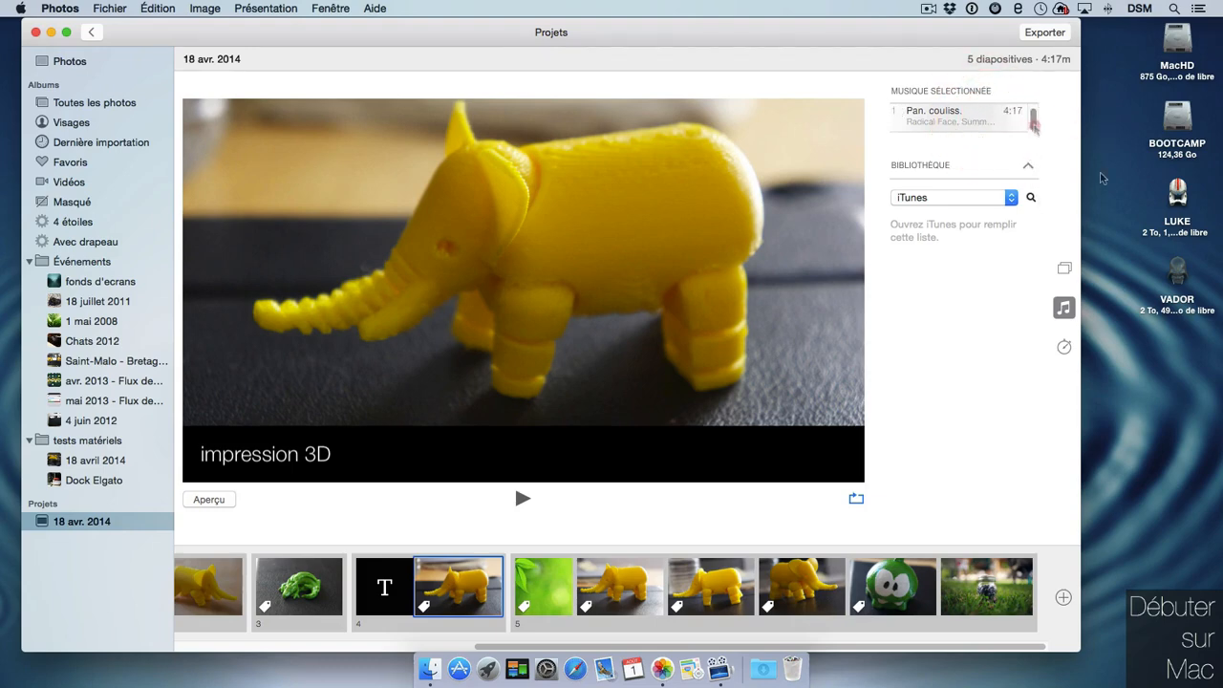
{"action": "left_click", "coordinate": [1013, 199]}
{"action": "left_click", "coordinate": [1012, 212]}
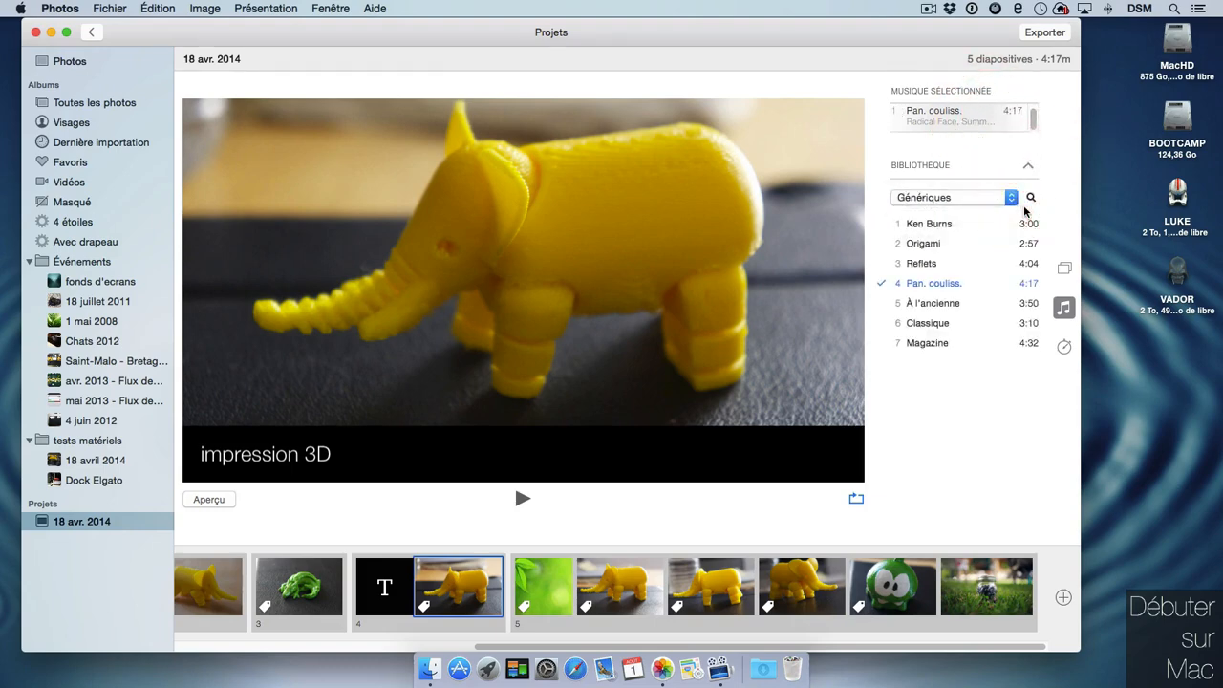
{"action": "left_click", "coordinate": [969, 268]}
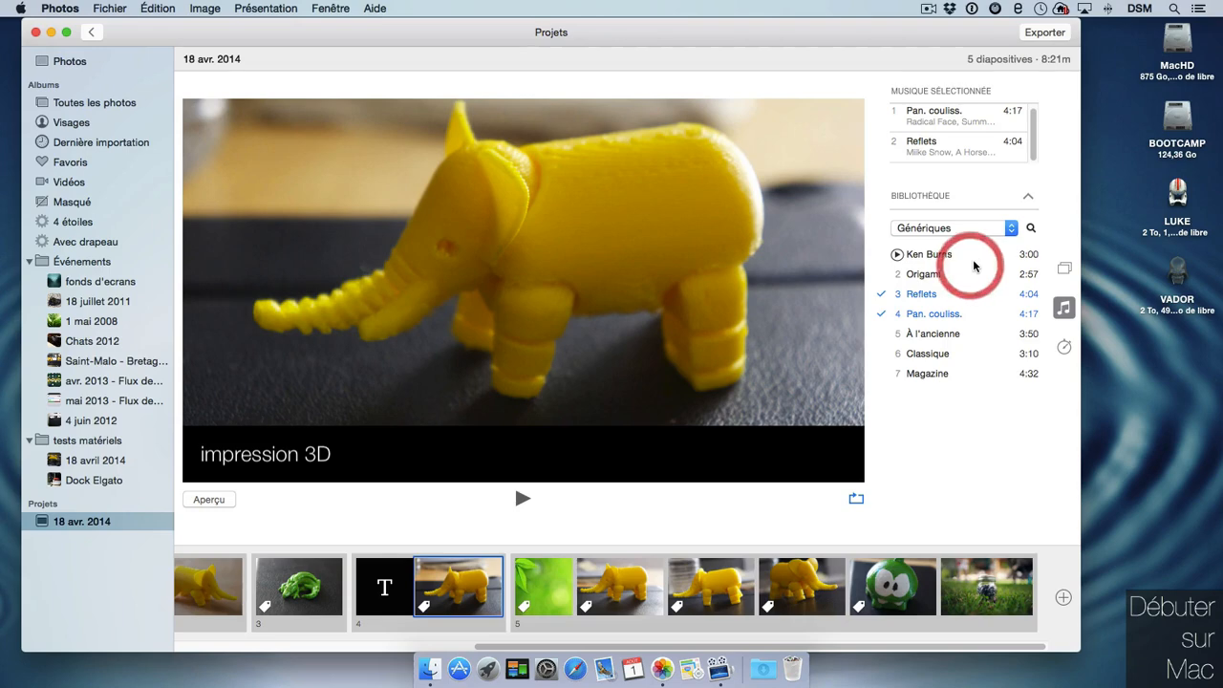
{"action": "left_click", "coordinate": [978, 275]}
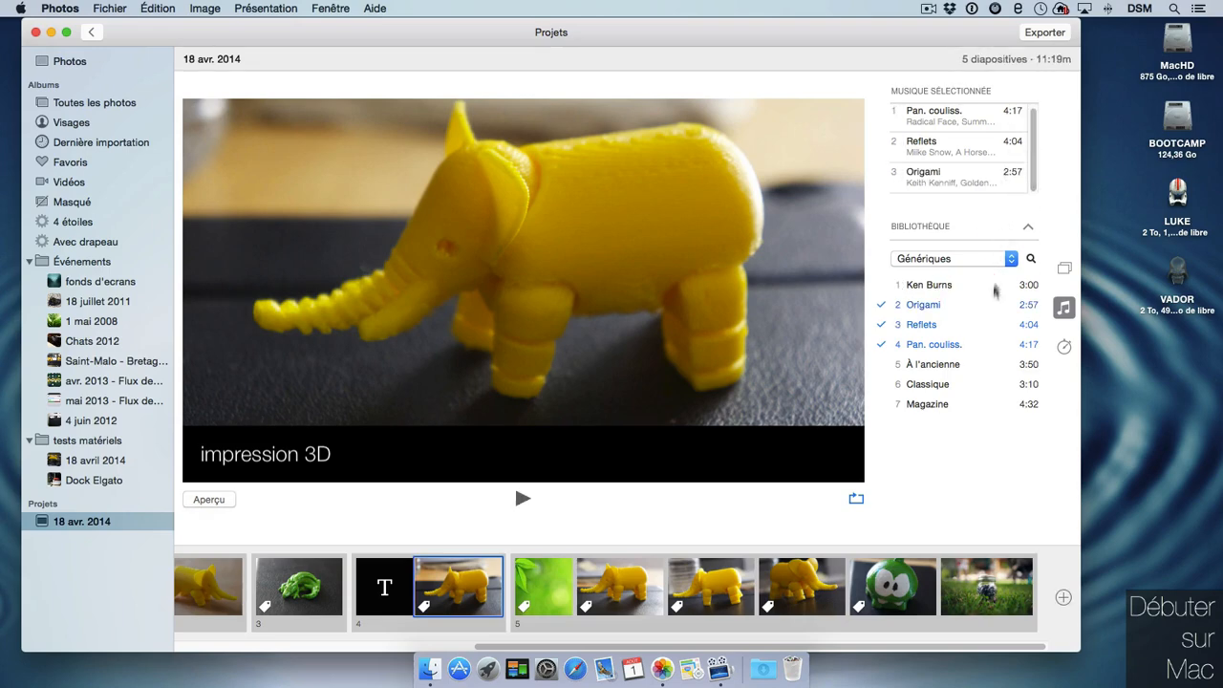
Move the Pan. coulissé theme track down, then remove it from the selected music.
{"action": "mouse_move", "coordinate": [1020, 116]}
{"action": "left_click_drag", "start_coordinate": [965, 121], "coordinate": [967, 165]}
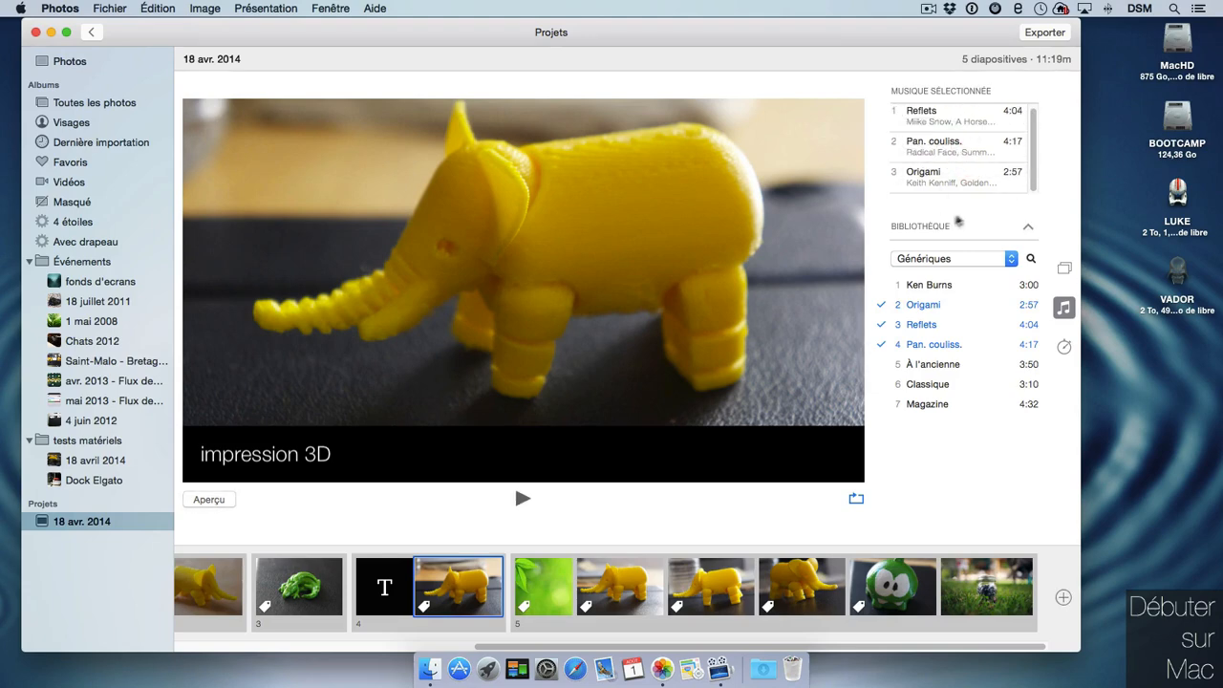
{"action": "left_click", "coordinate": [1063, 346]}
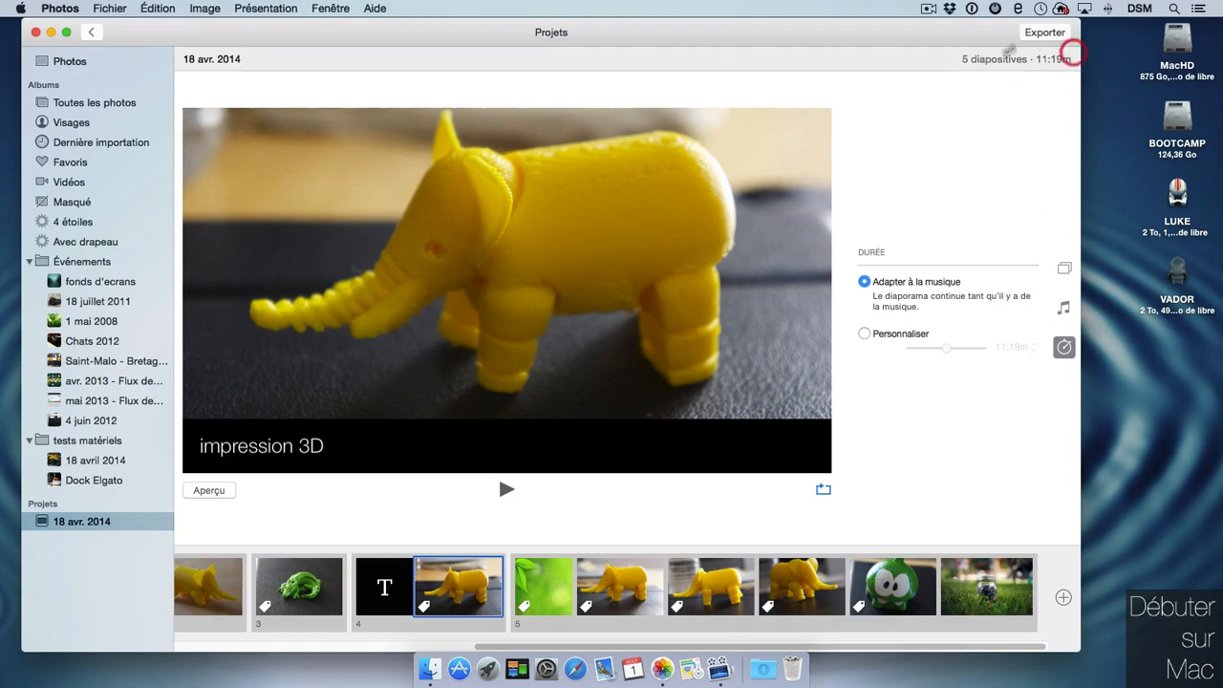
{"action": "left_click", "coordinate": [1064, 268]}
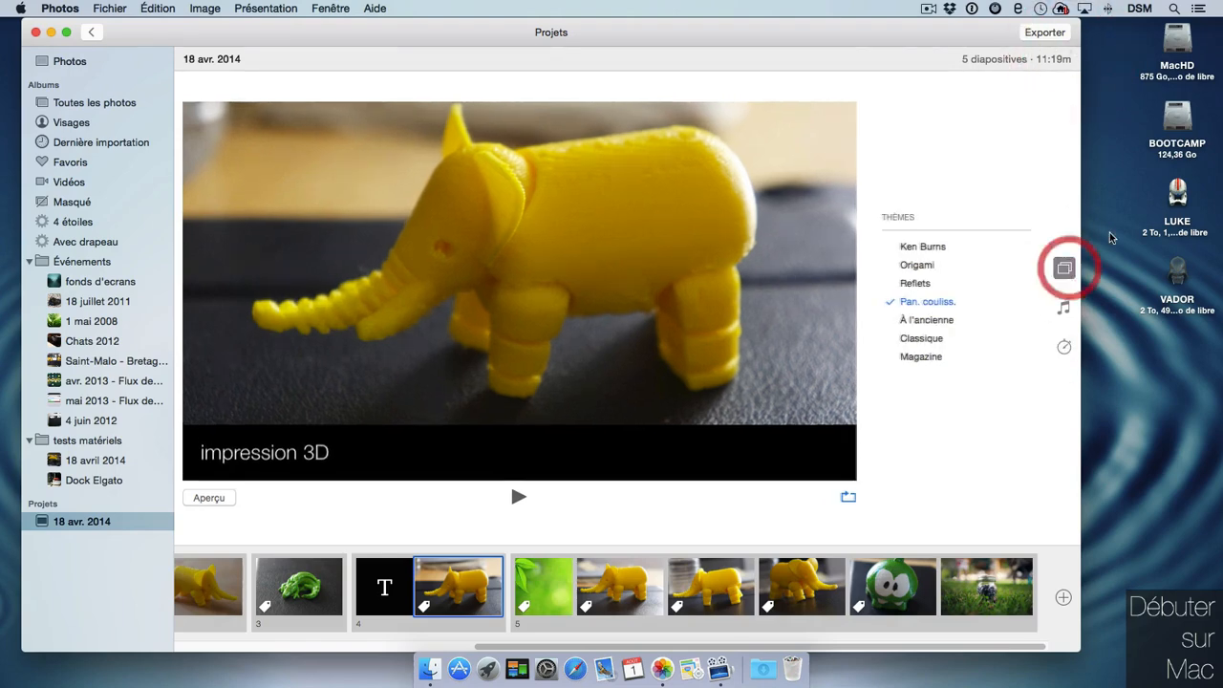
{"action": "left_click", "coordinate": [1064, 308]}
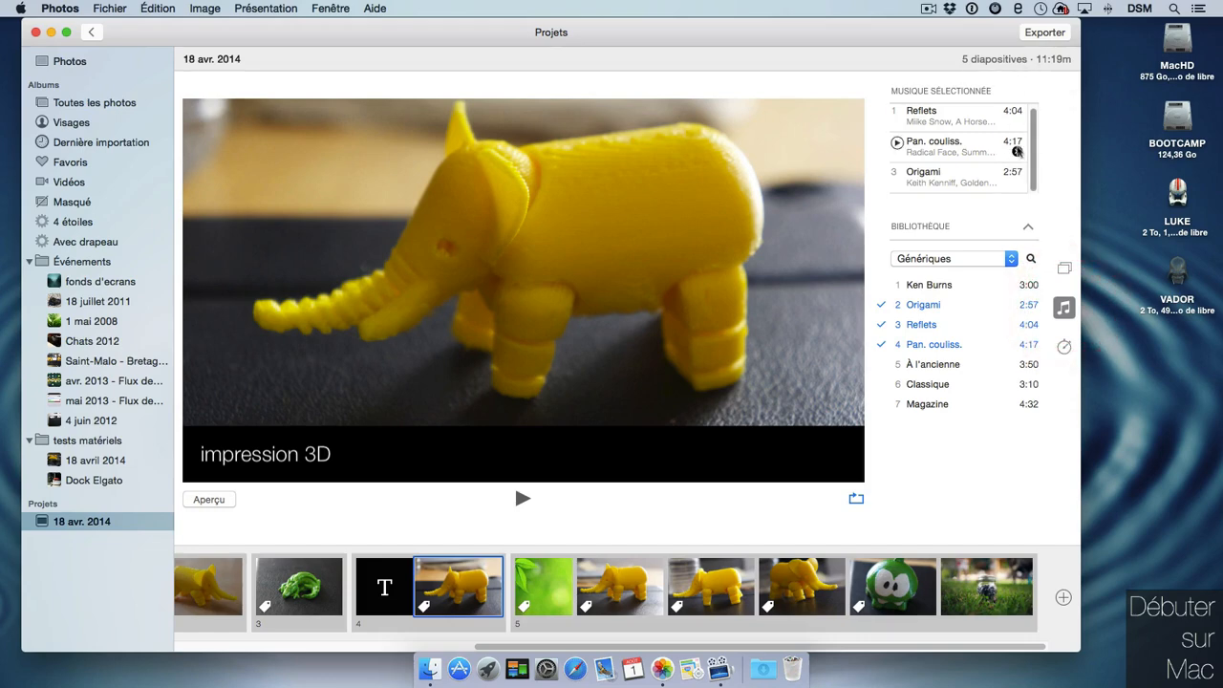
{"action": "left_click", "coordinate": [1022, 149]}
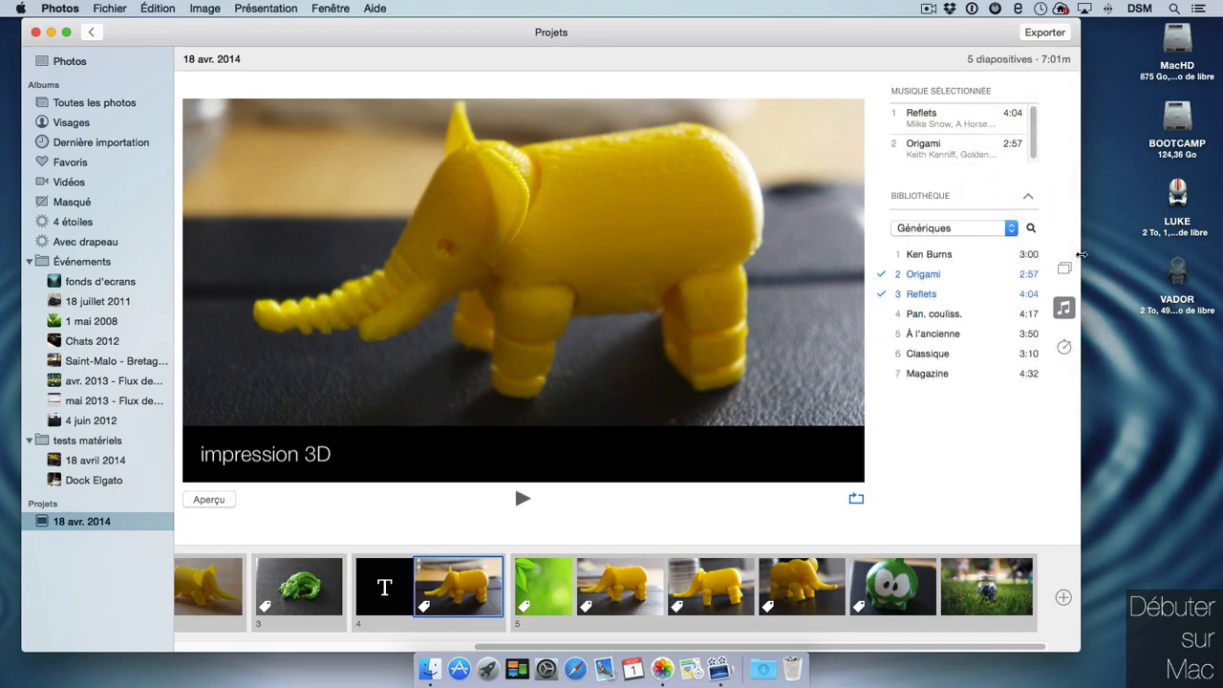
{"action": "left_click", "coordinate": [1028, 196]}
{"action": "left_click", "coordinate": [1051, 33]}
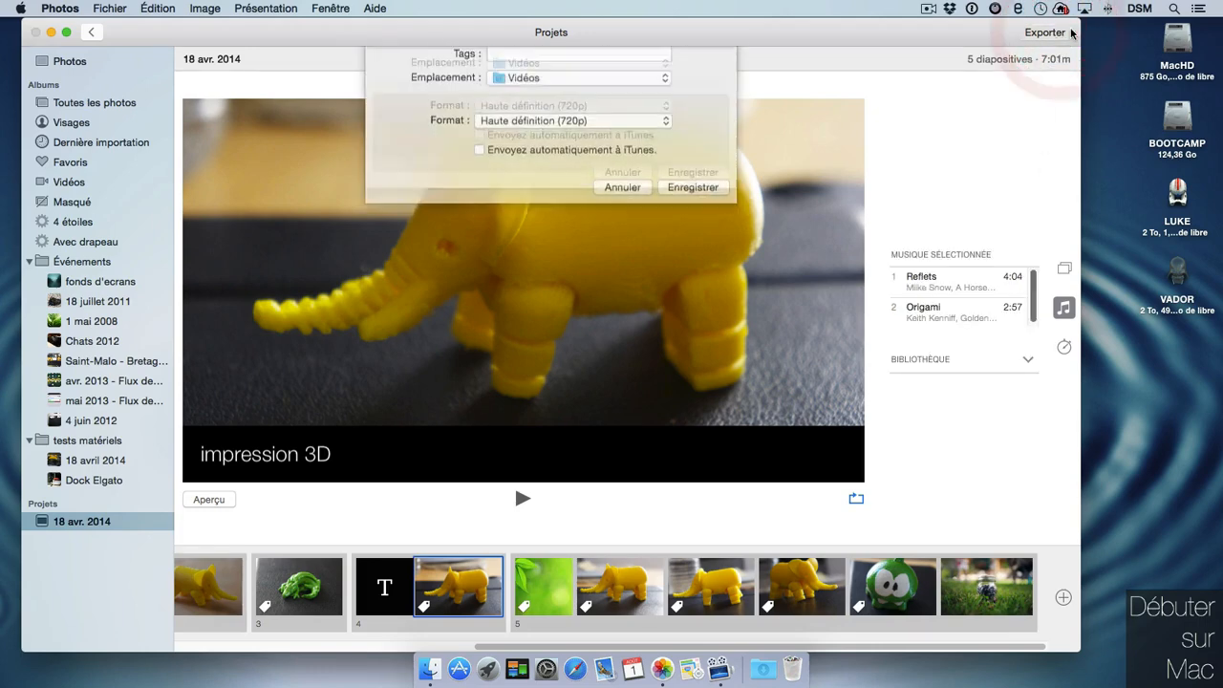
{"action": "left_click_drag", "start_coordinate": [592, 169], "coordinate": [699, 127]}
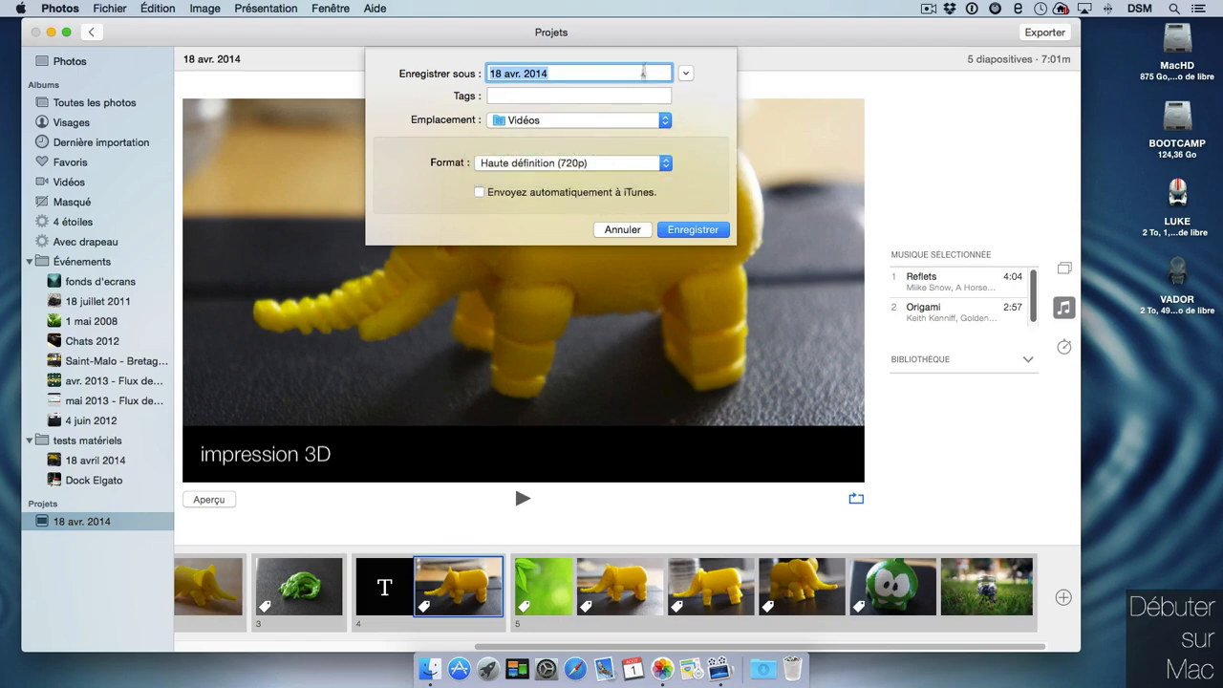
{"action": "left_click", "coordinate": [635, 232]}
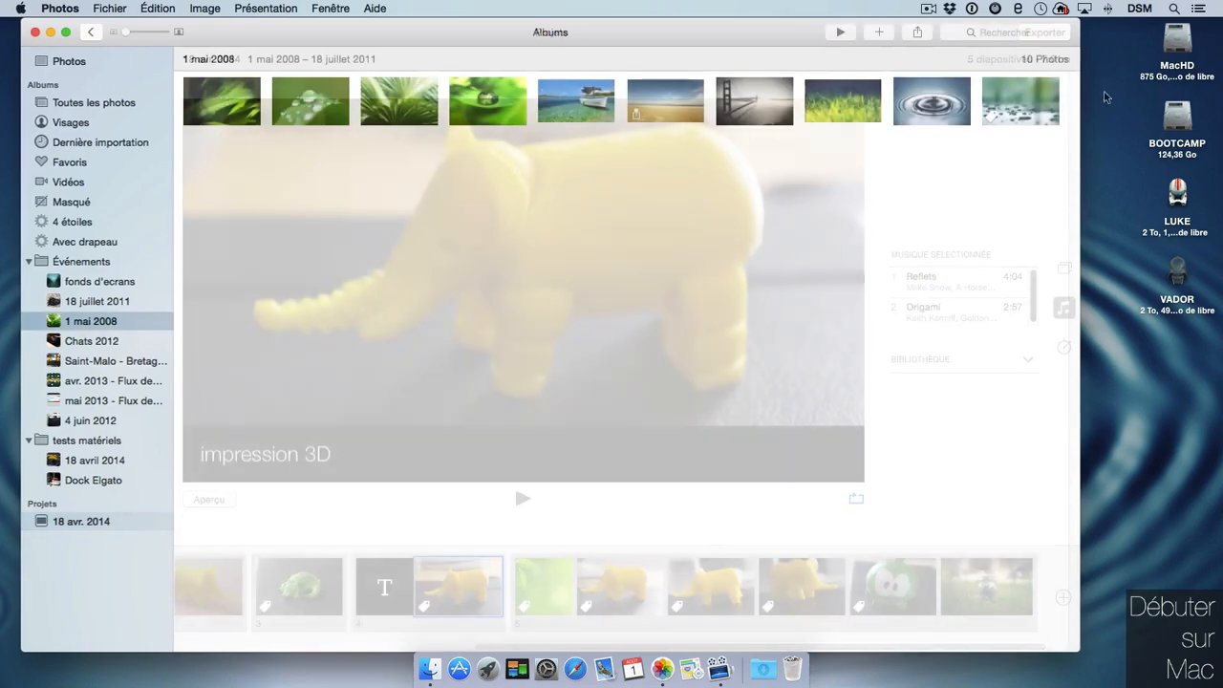
{"action": "left_click", "coordinate": [879, 31]}
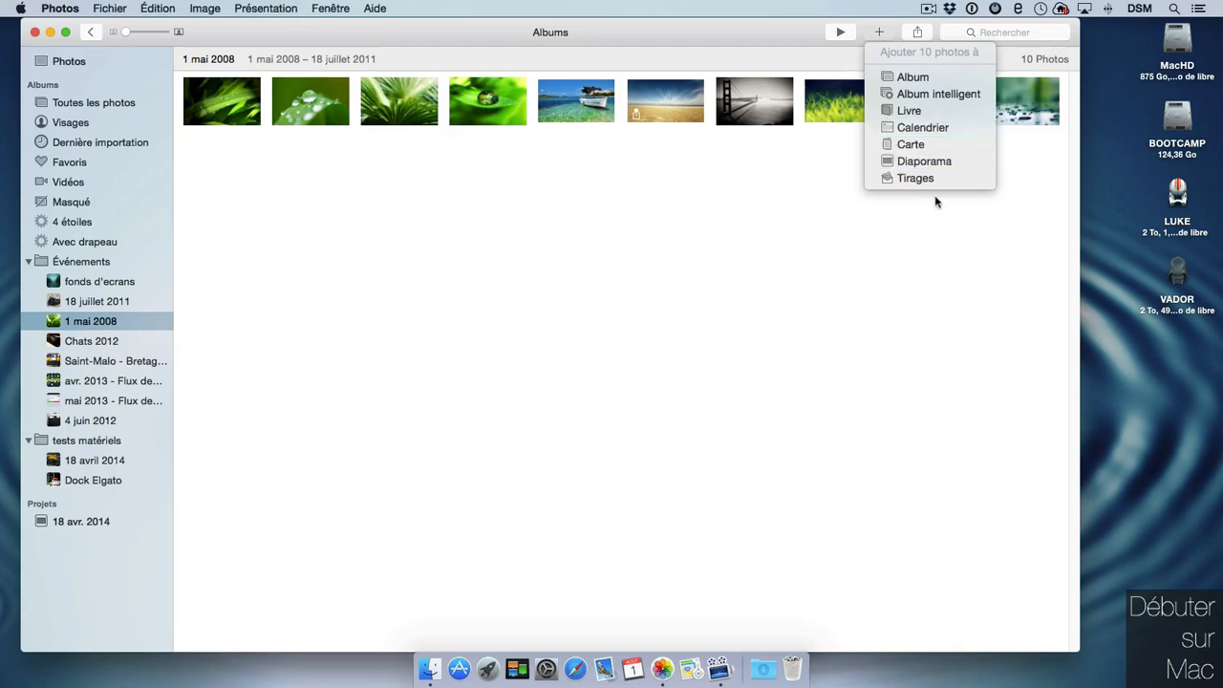
Make a 20 × 15 cm brochure book with a theme from the 1 mai 2008 photos.
{"action": "left_click", "coordinate": [933, 113]}
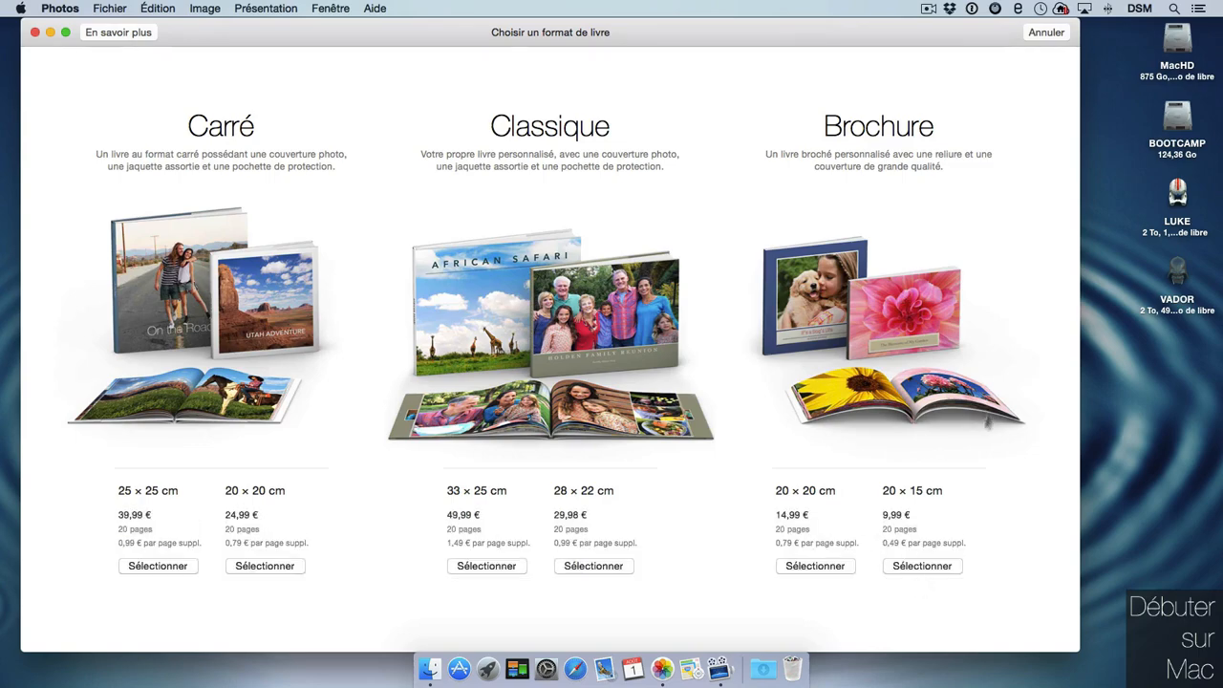
{"action": "left_click", "coordinate": [944, 567]}
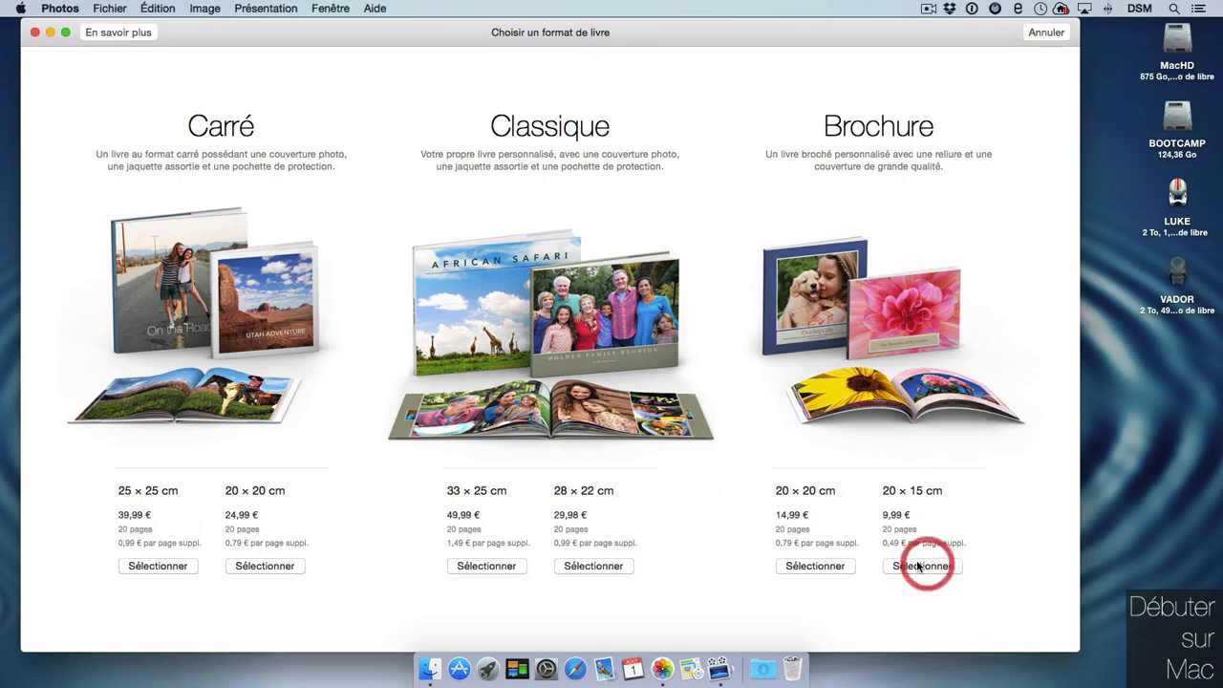
{"action": "left_click", "coordinate": [741, 151]}
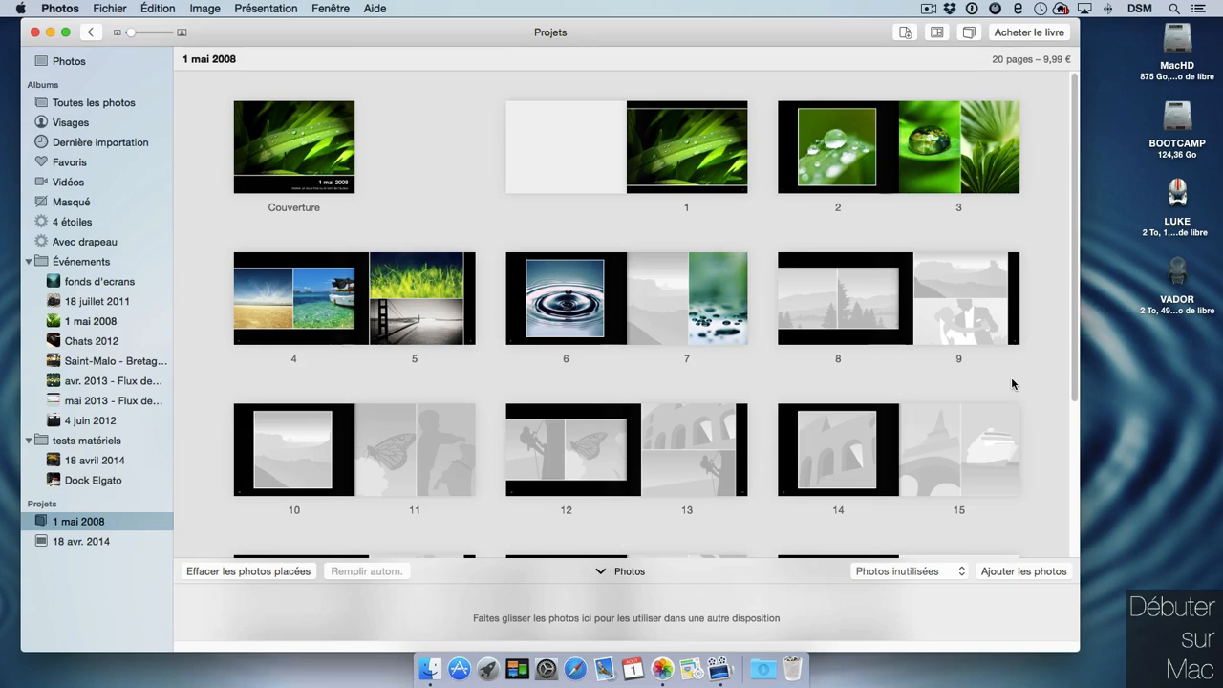
{"action": "left_click", "coordinate": [92, 33]}
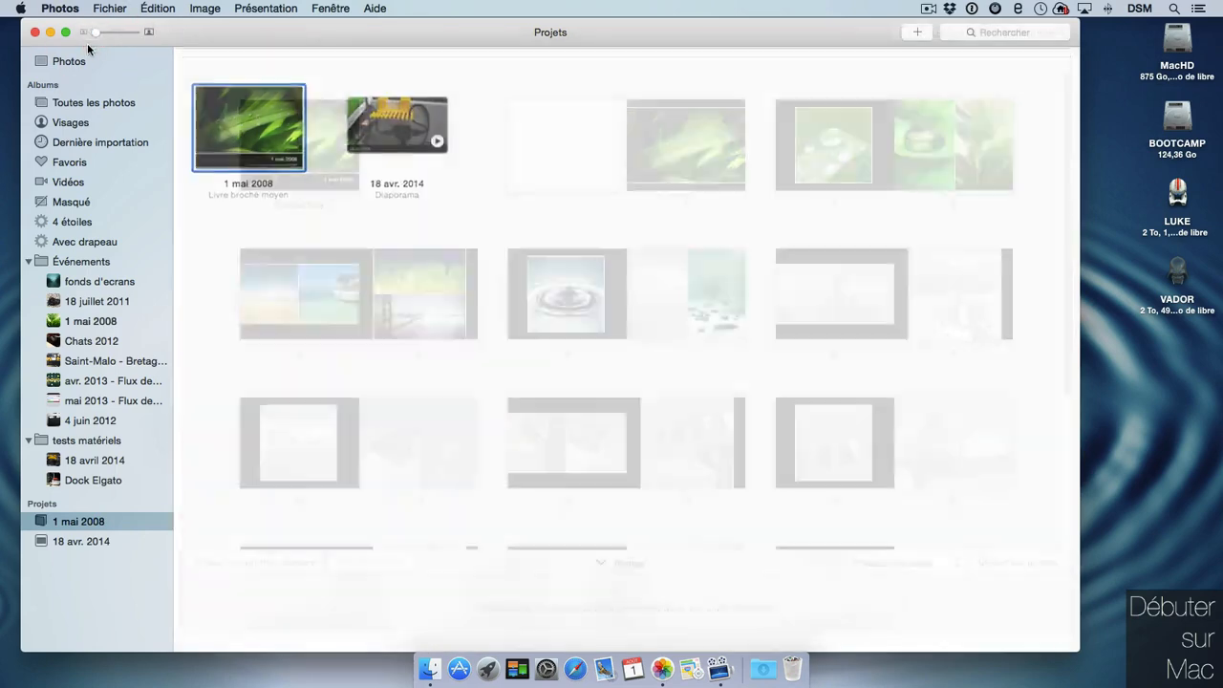
{"action": "left_click", "coordinate": [925, 35]}
Make a 12-month calendar from janvier 2016 with the Calendrier d'images theme, then return to Projets.
{"action": "left_click", "coordinate": [1010, 128]}
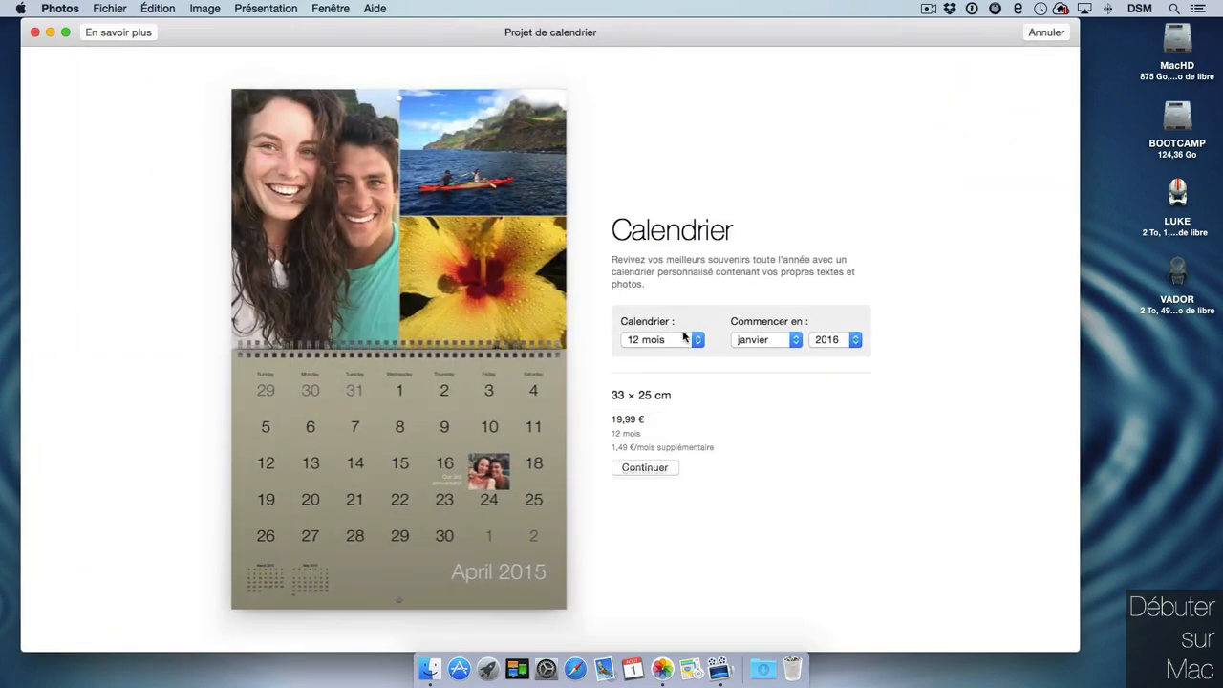
{"action": "left_click", "coordinate": [688, 341]}
{"action": "left_click", "coordinate": [687, 341]}
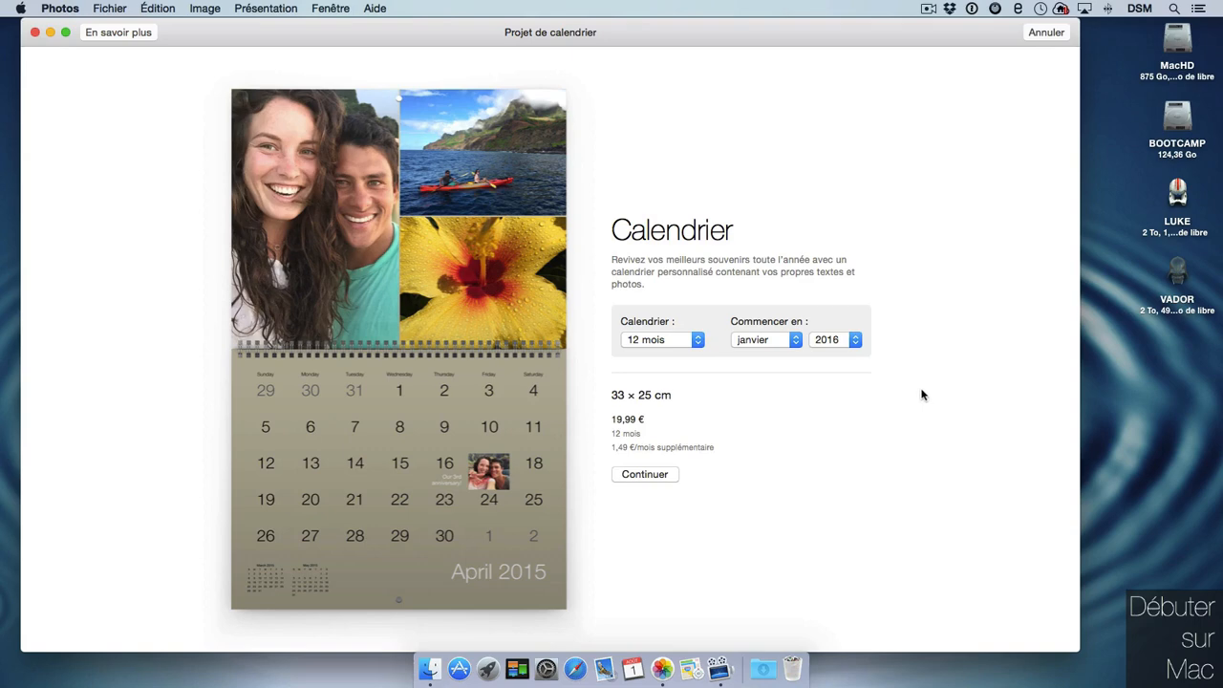
{"action": "left_click", "coordinate": [659, 473]}
{"action": "left_click", "coordinate": [984, 138]}
{"action": "double_click", "coordinate": [975, 177]}
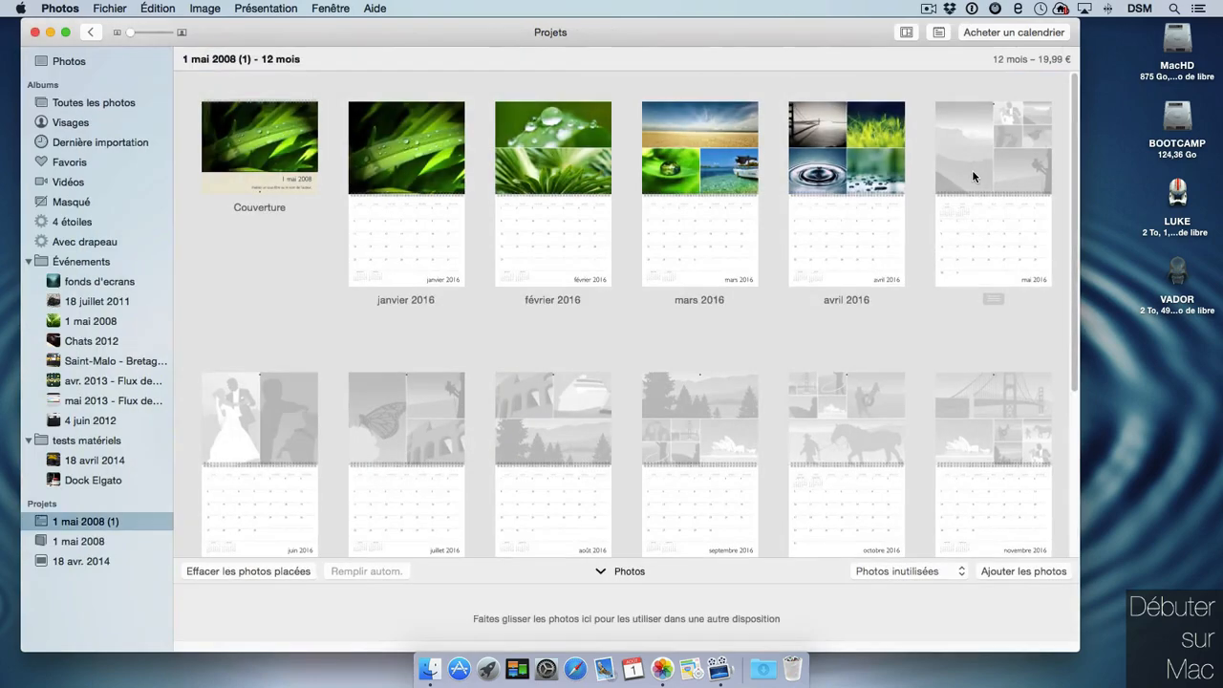
{"action": "left_click", "coordinate": [989, 139]}
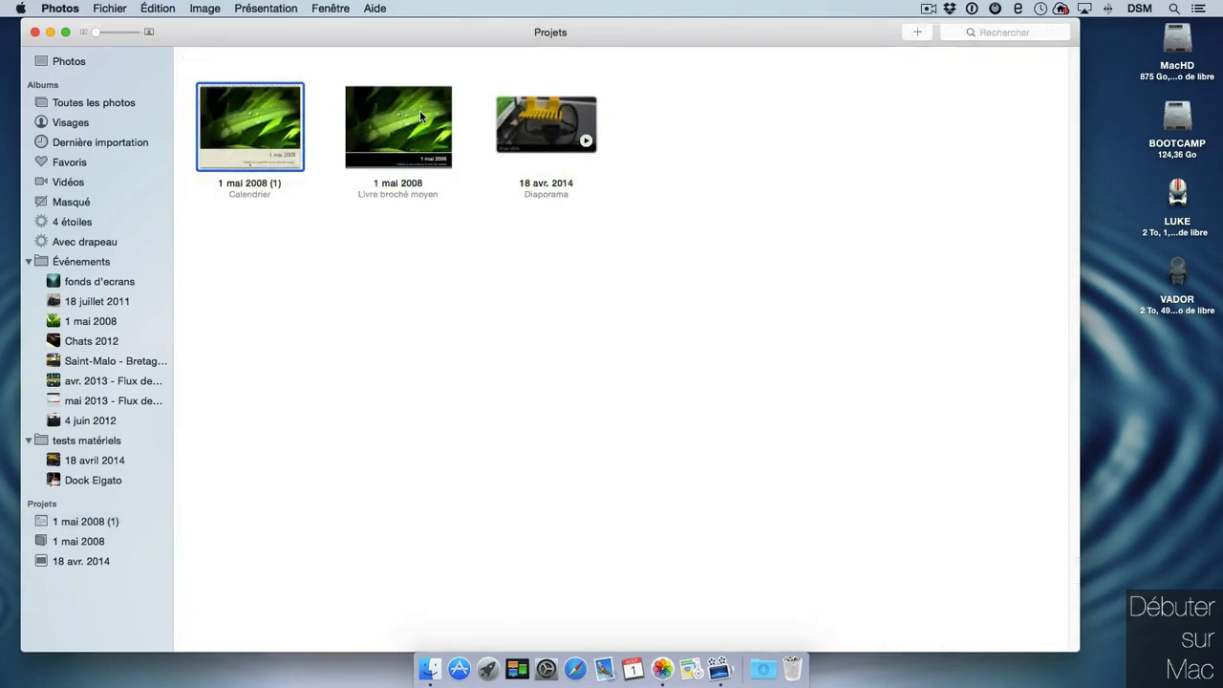
{"action": "left_click", "coordinate": [425, 109]}
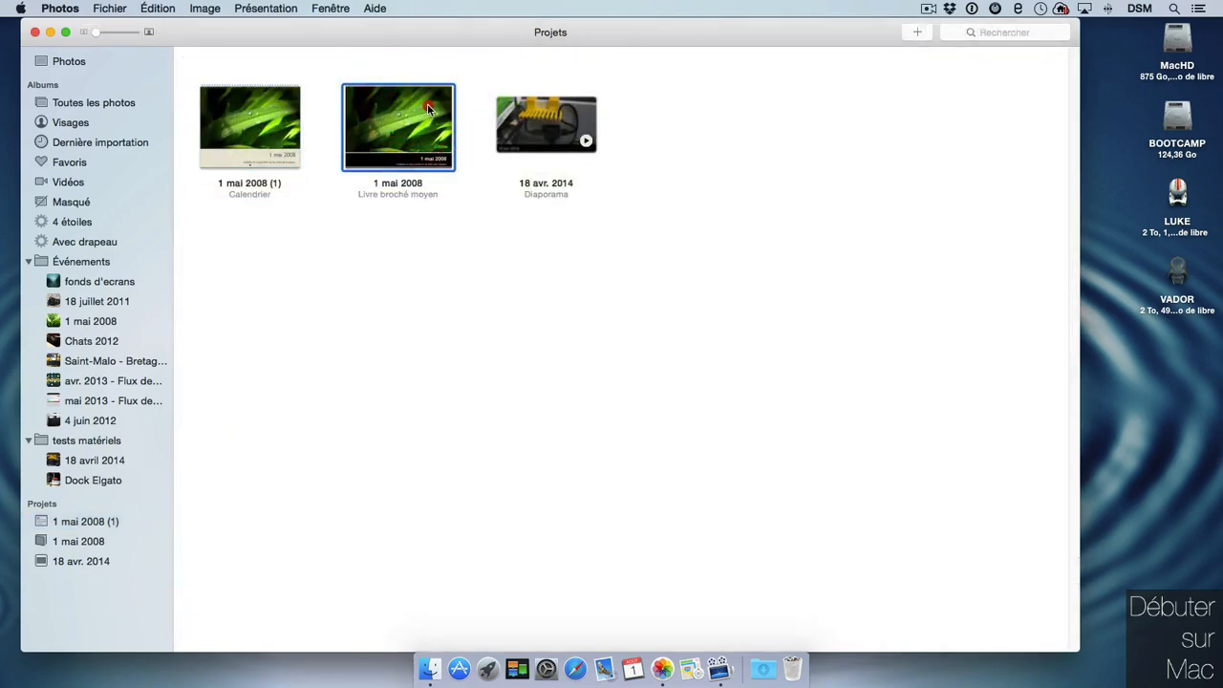
{"action": "double_click", "coordinate": [430, 105]}
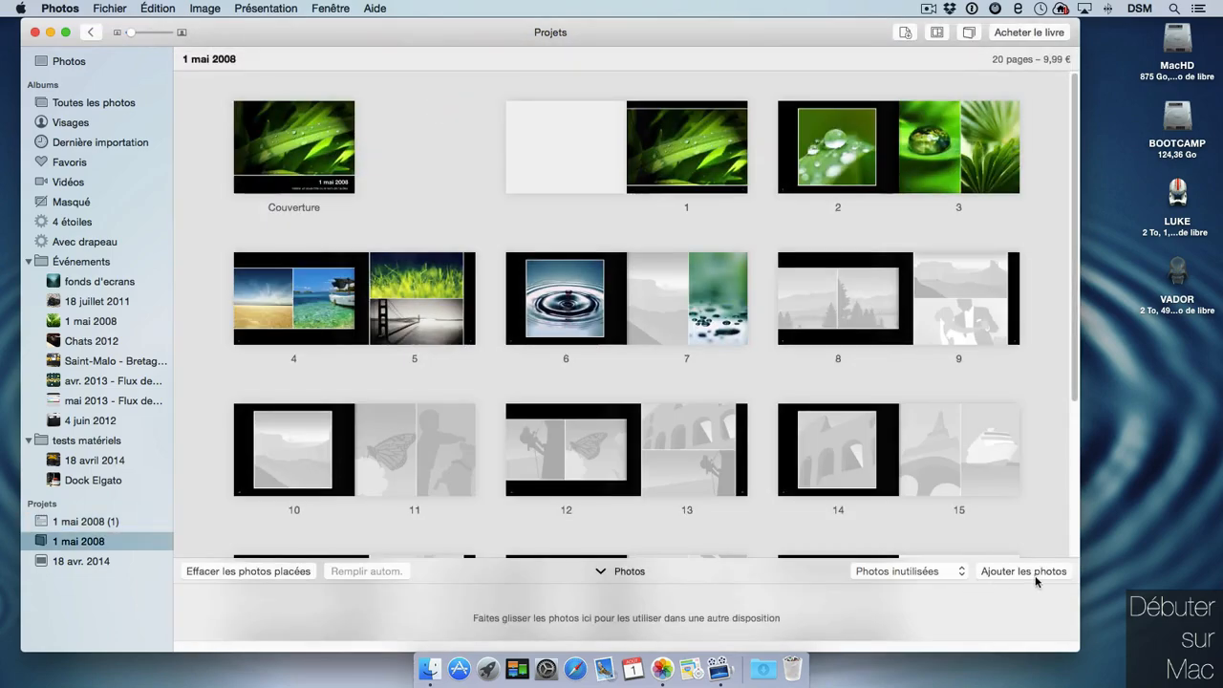
{"action": "left_click", "coordinate": [111, 9]}
{"action": "left_click", "coordinate": [182, 312]}
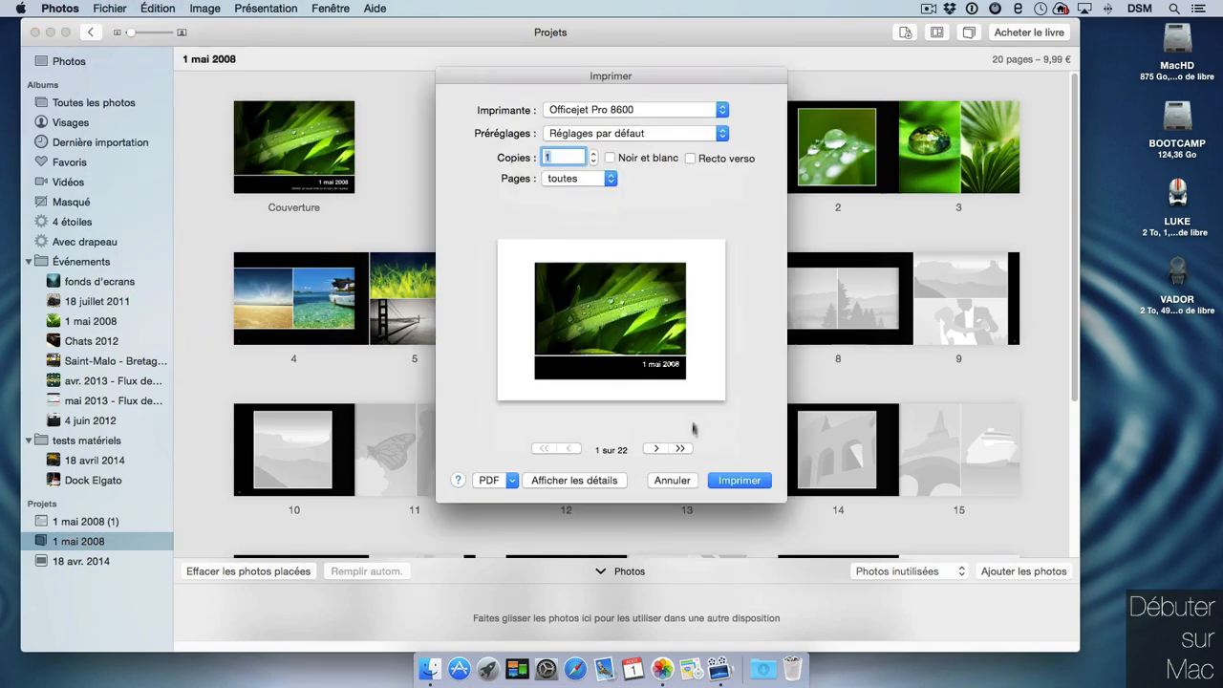
{"action": "left_click", "coordinate": [680, 449]}
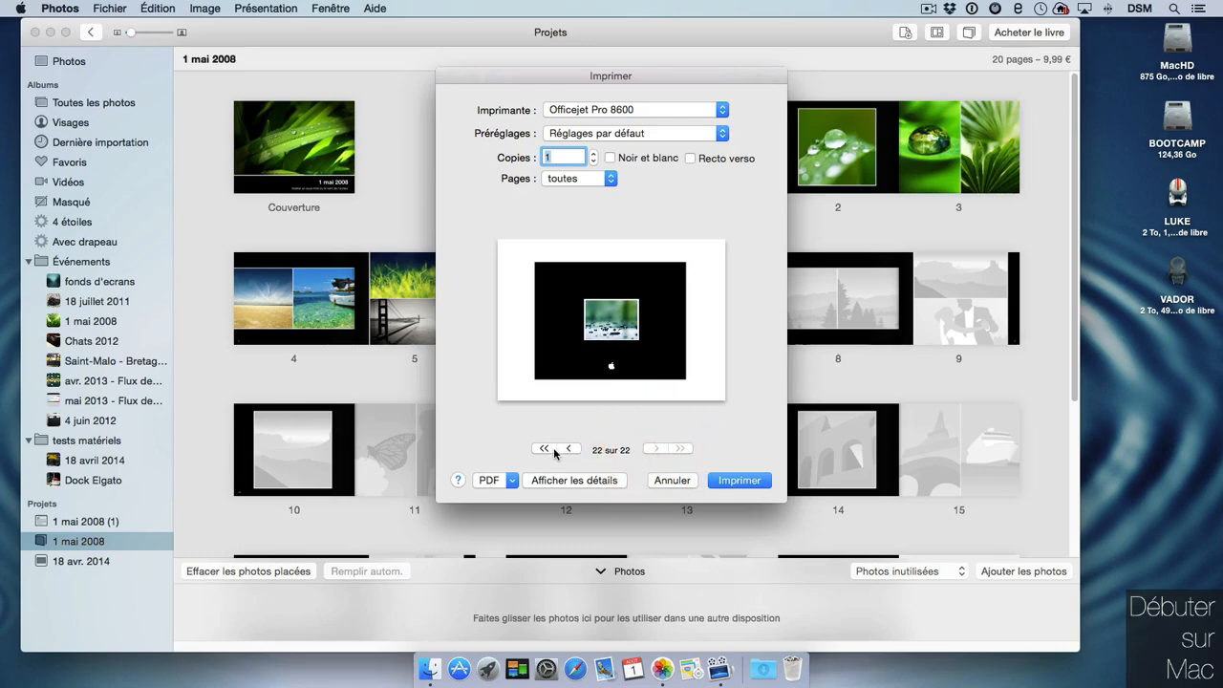
{"action": "left_click", "coordinate": [552, 449]}
{"action": "left_click", "coordinate": [658, 449]}
{"action": "left_click", "coordinate": [658, 449]}
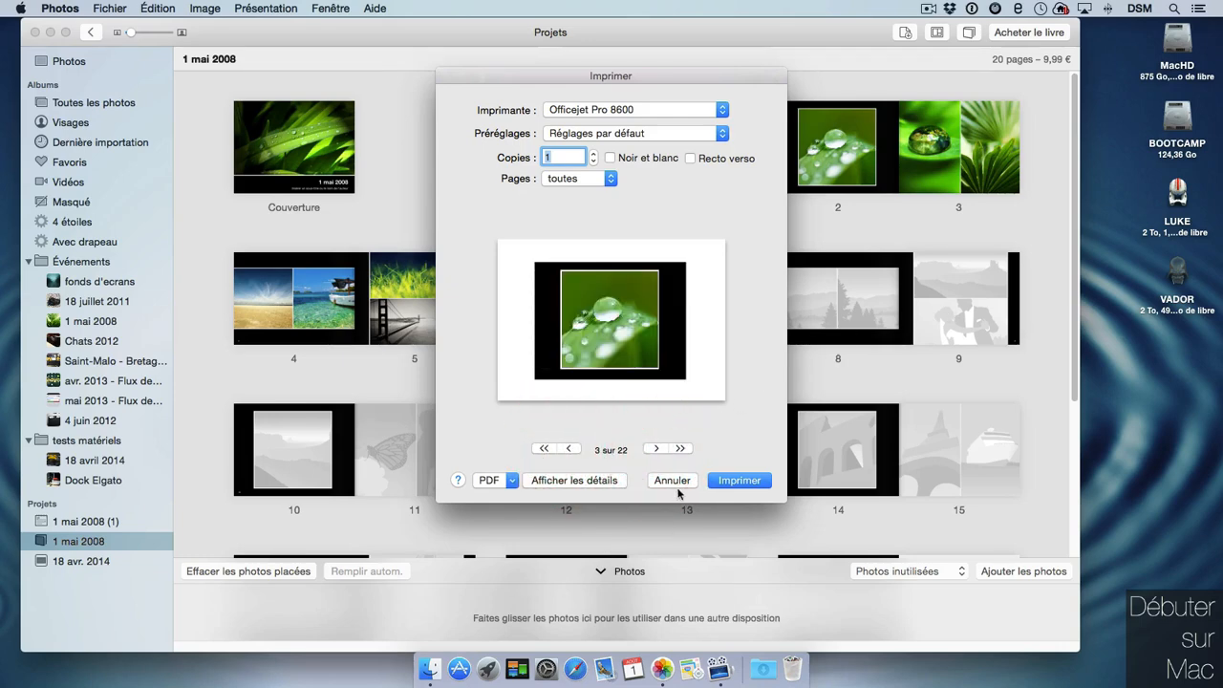
{"action": "left_click", "coordinate": [671, 480]}
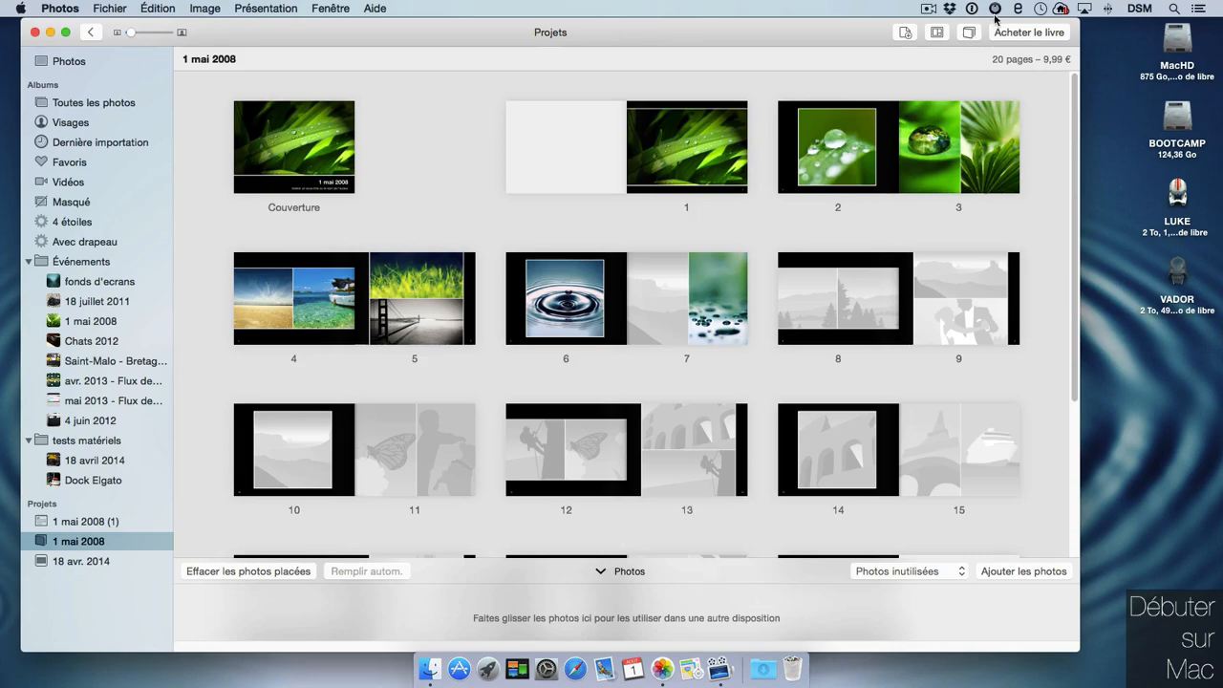
{"action": "left_click", "coordinate": [91, 31]}
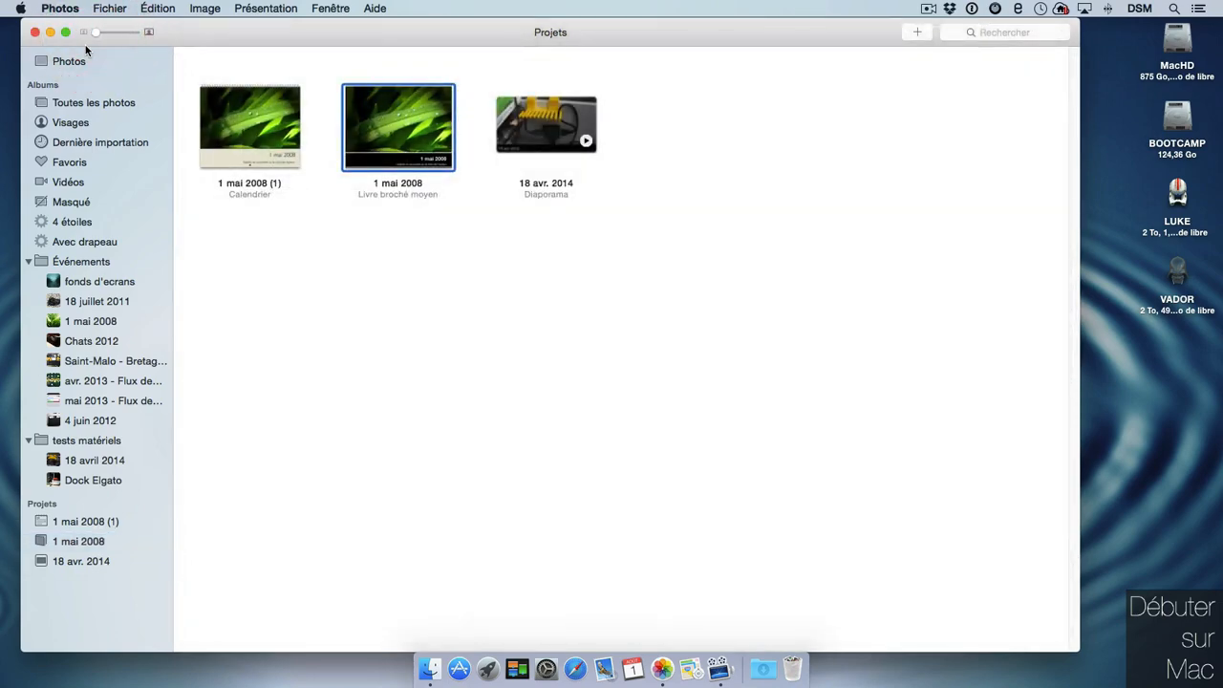
Select the first five 18 avr. 2014 photos in the library and print them.
{"action": "left_click", "coordinate": [72, 60]}
{"action": "left_click", "coordinate": [246, 378]}
{"action": "left_click_drag", "start_coordinate": [247, 390], "coordinate": [615, 379]}
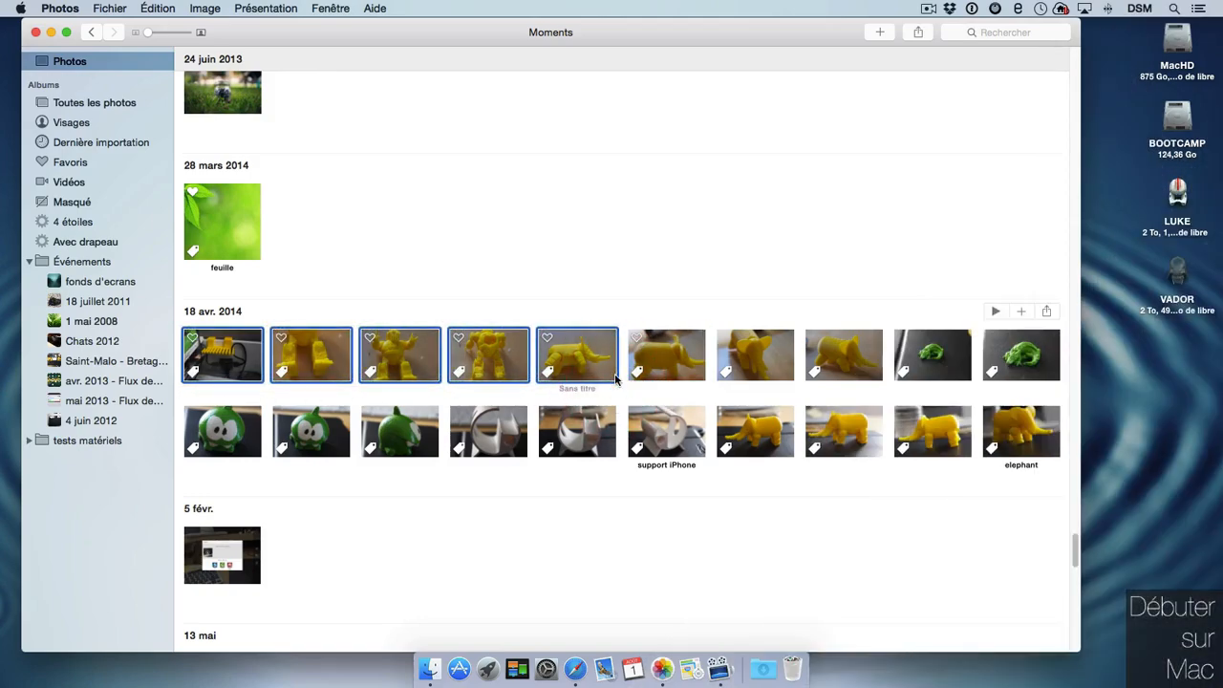
{"action": "left_click", "coordinate": [110, 8]}
{"action": "left_click", "coordinate": [182, 311]}
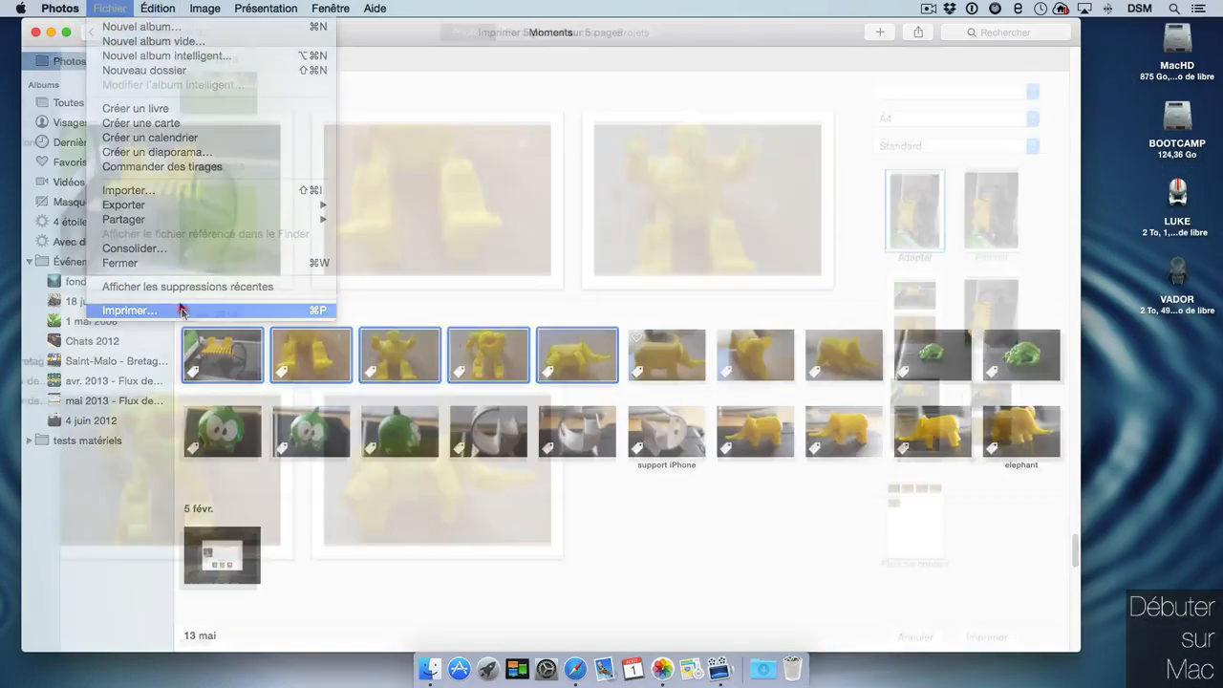
Print on the Officejet Pro 8600 in black-and-white draft, trying contact sheet and 20 × 25 cm fill-page layouts.
{"action": "left_click", "coordinate": [1037, 76]}
{"action": "left_click", "coordinate": [1037, 75]}
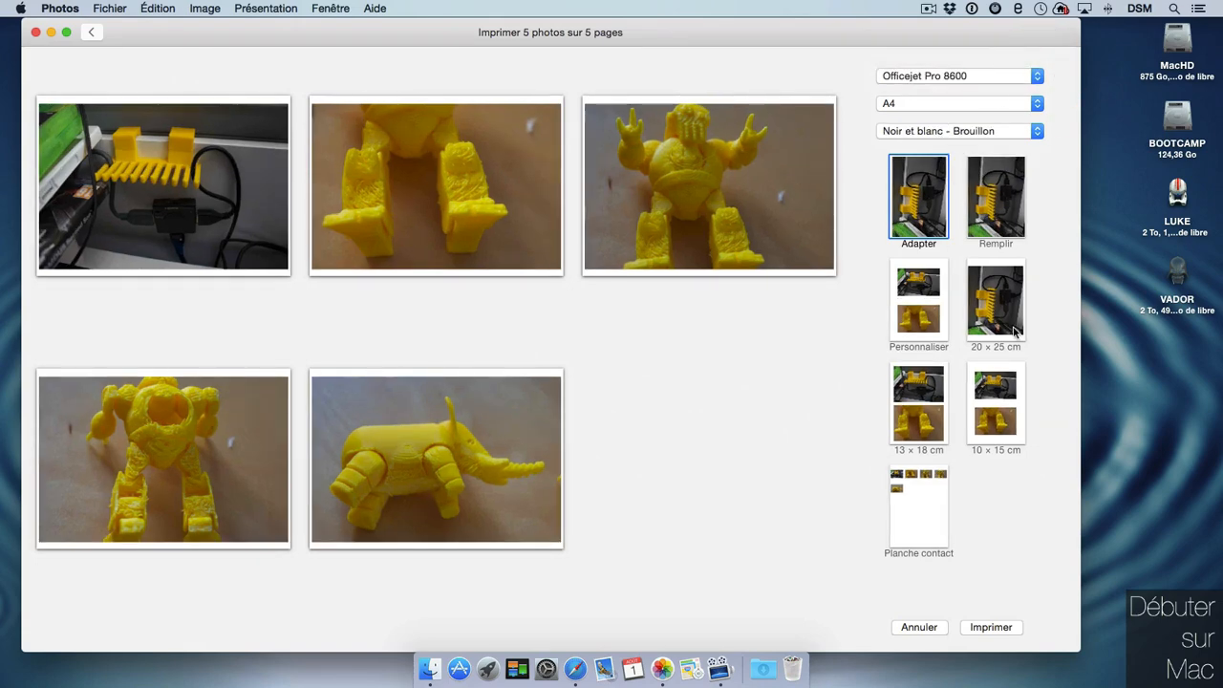
{"action": "left_click", "coordinate": [926, 521]}
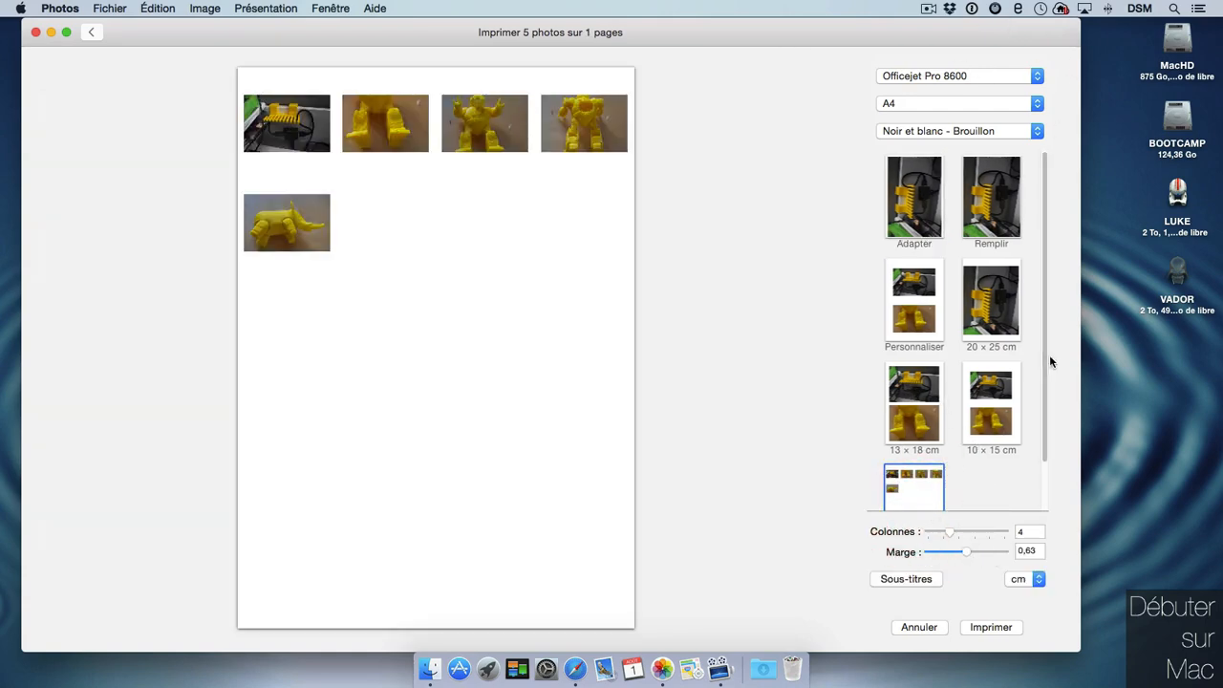
{"action": "left_click", "coordinate": [992, 284]}
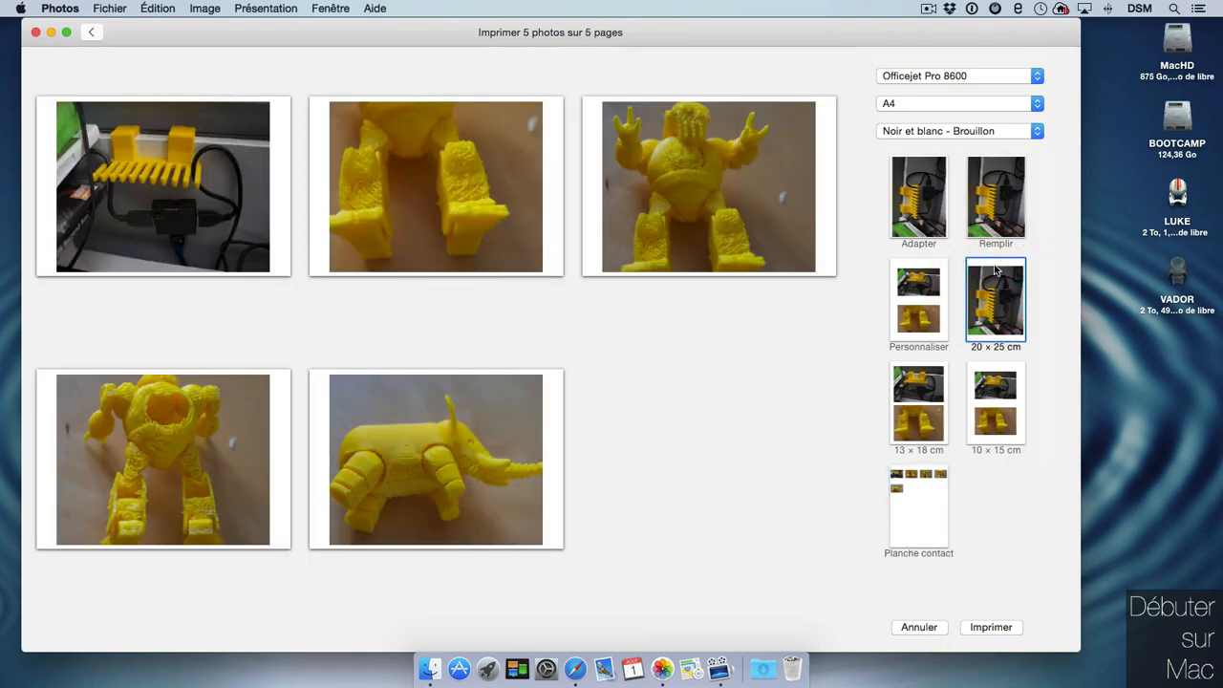
{"action": "left_click", "coordinate": [1001, 191]}
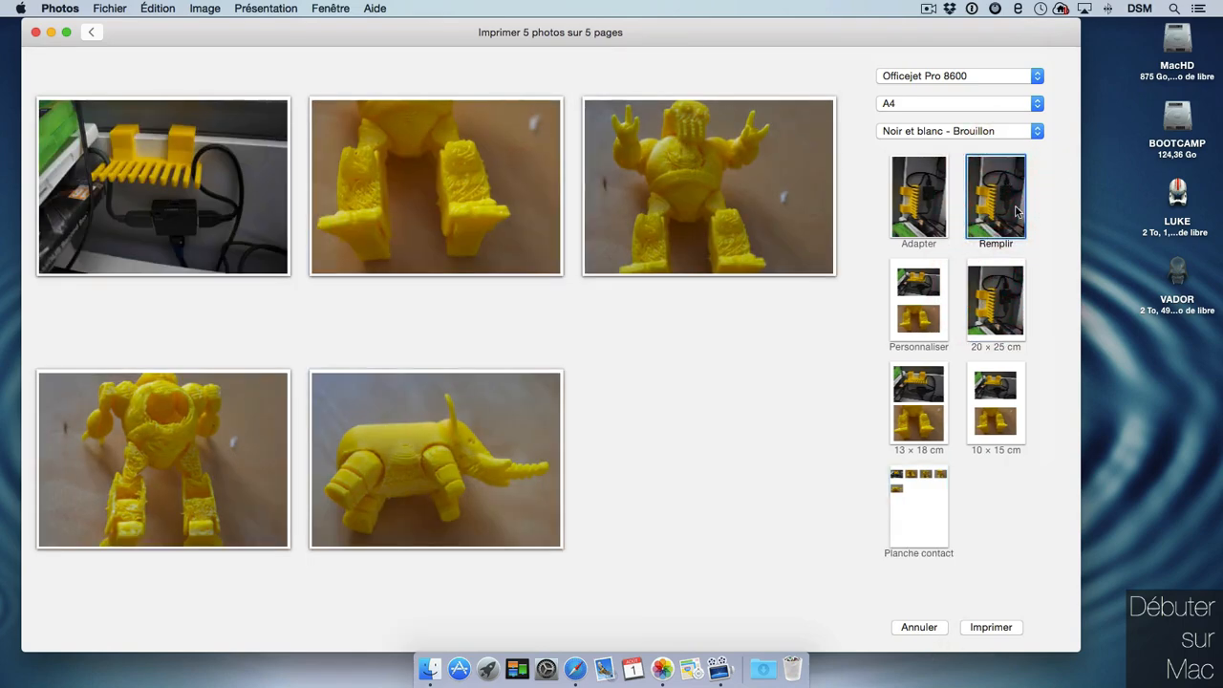
Switch to the Personnaliser layout and set proportions to 3:2, then 5:4.
{"action": "left_click", "coordinate": [918, 328]}
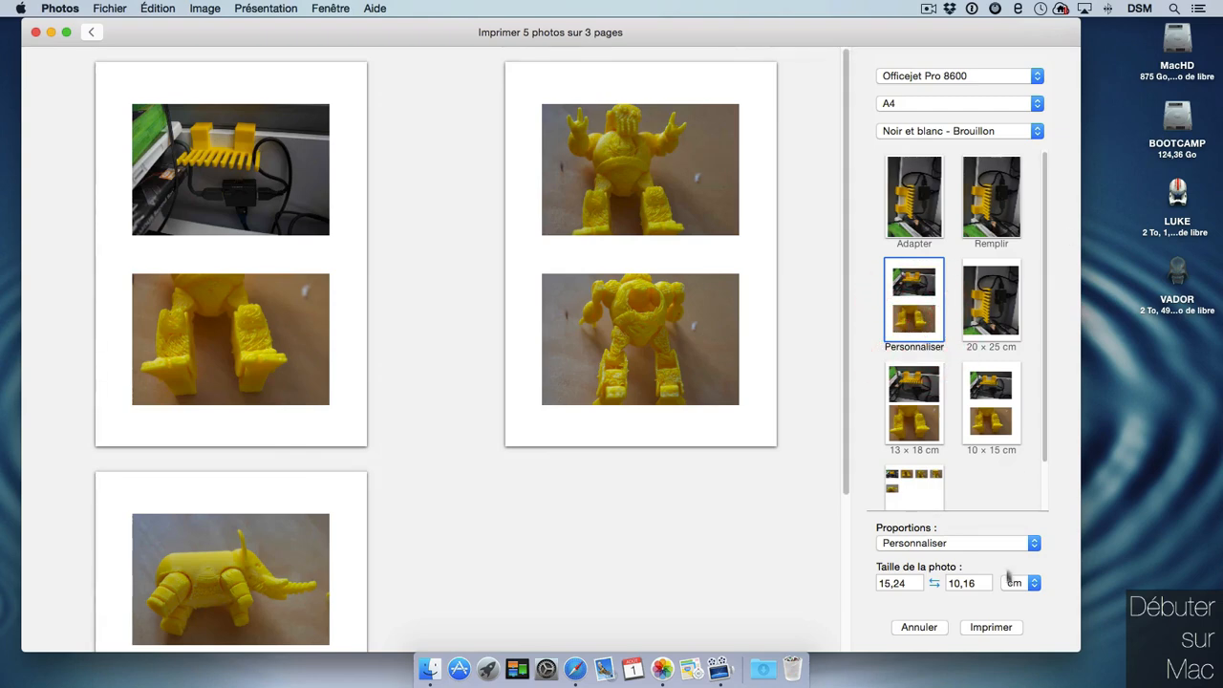
{"action": "left_click", "coordinate": [981, 543]}
{"action": "left_click", "coordinate": [979, 579]}
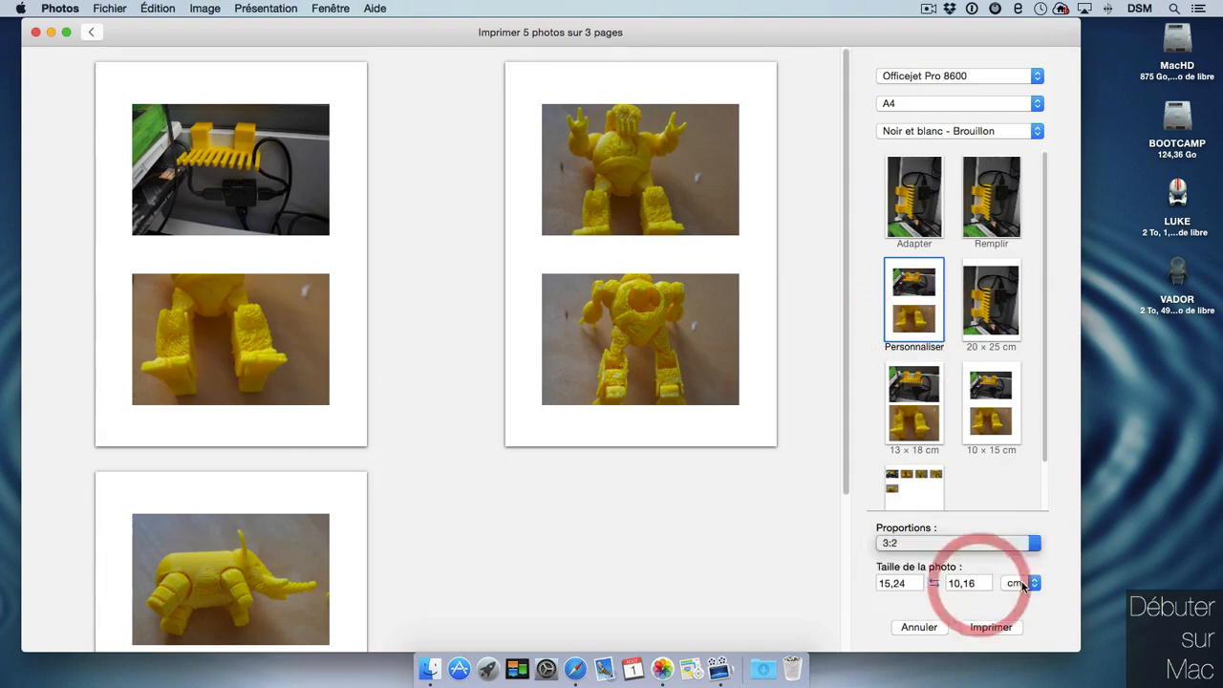
{"action": "left_click", "coordinate": [979, 544]}
{"action": "left_click", "coordinate": [977, 564]}
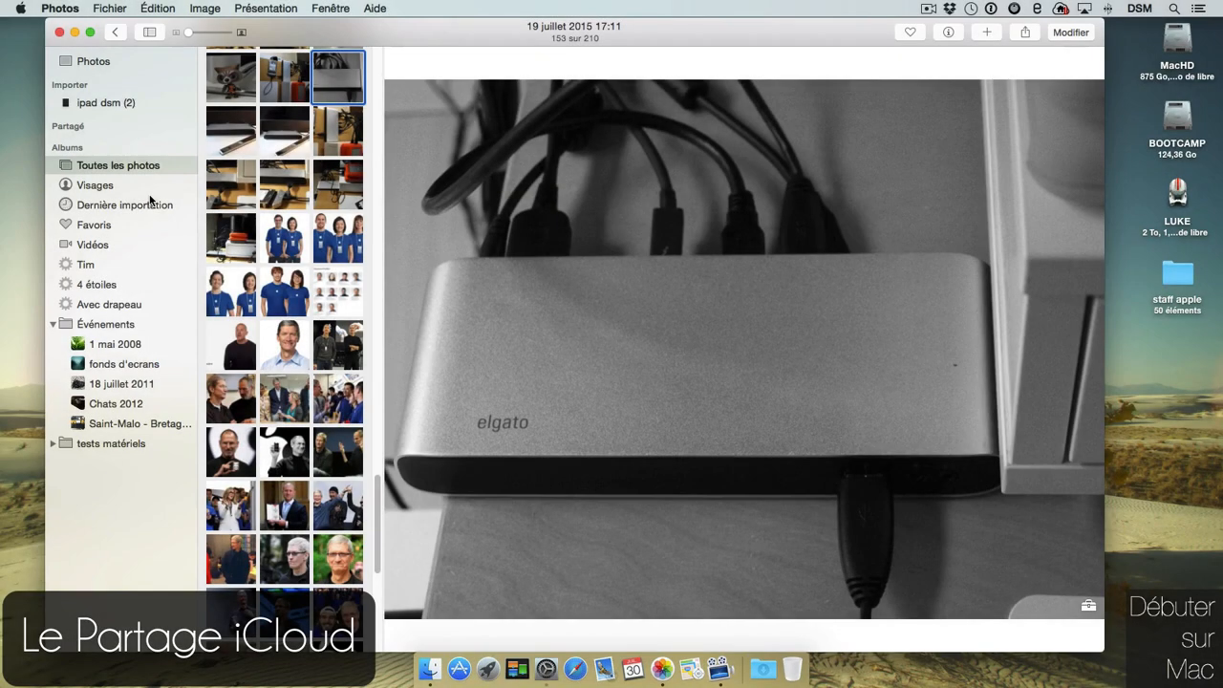
Create a shared album named 'harware', invite one subscriber by e-mail address, and open it.
{"action": "left_click", "coordinate": [1024, 31]}
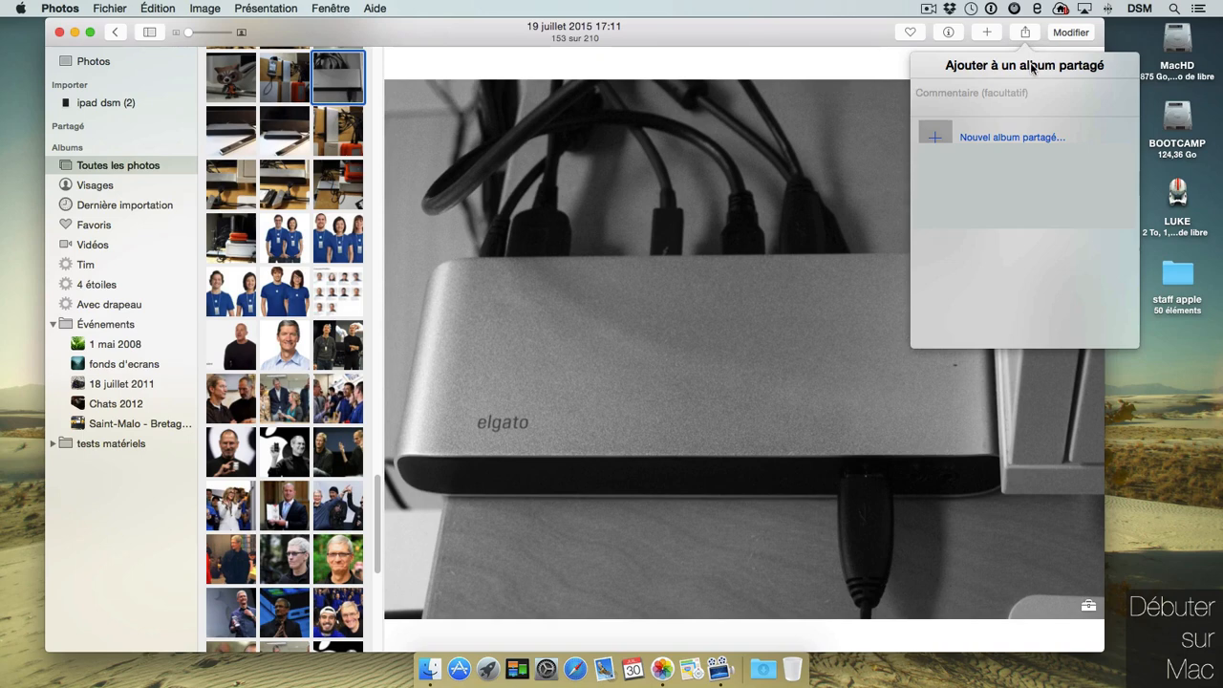
{"action": "left_click", "coordinate": [1050, 139]}
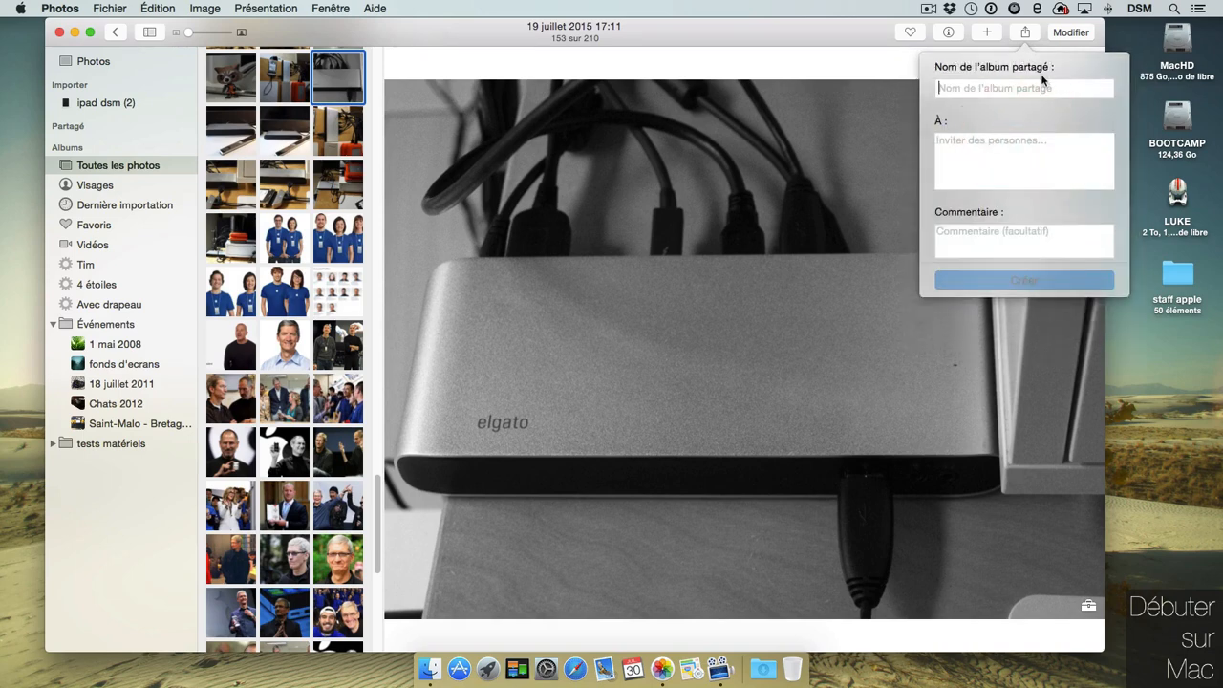
{"action": "type", "text": "harware"}
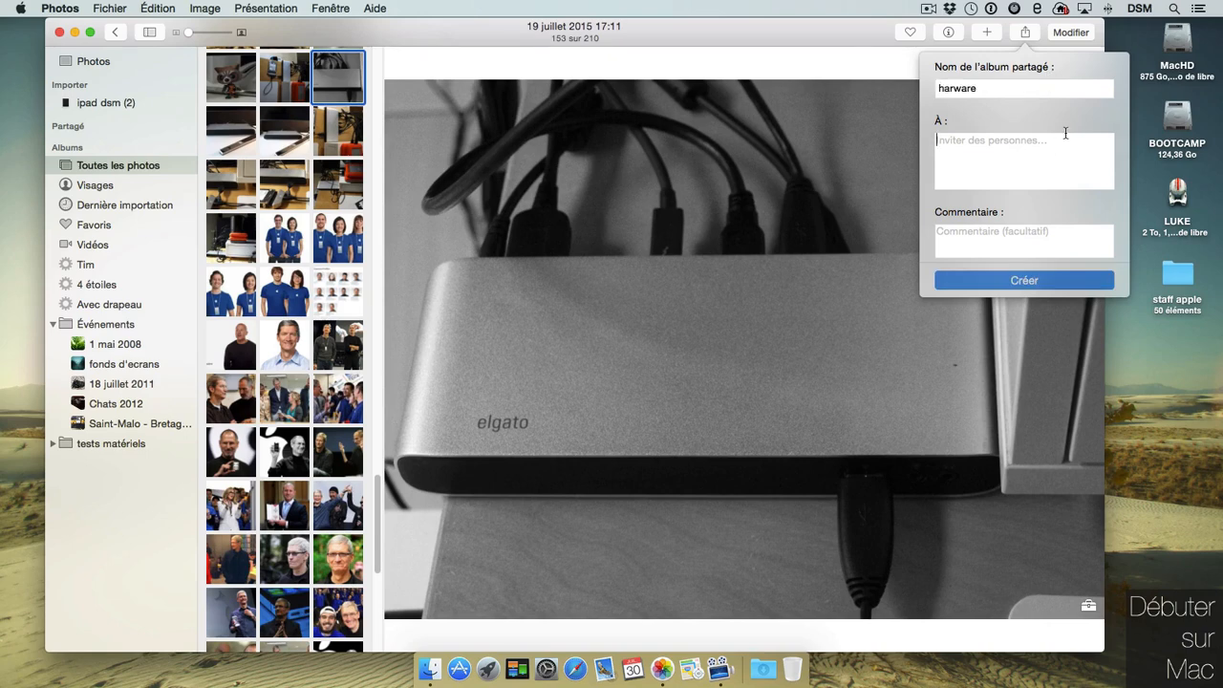
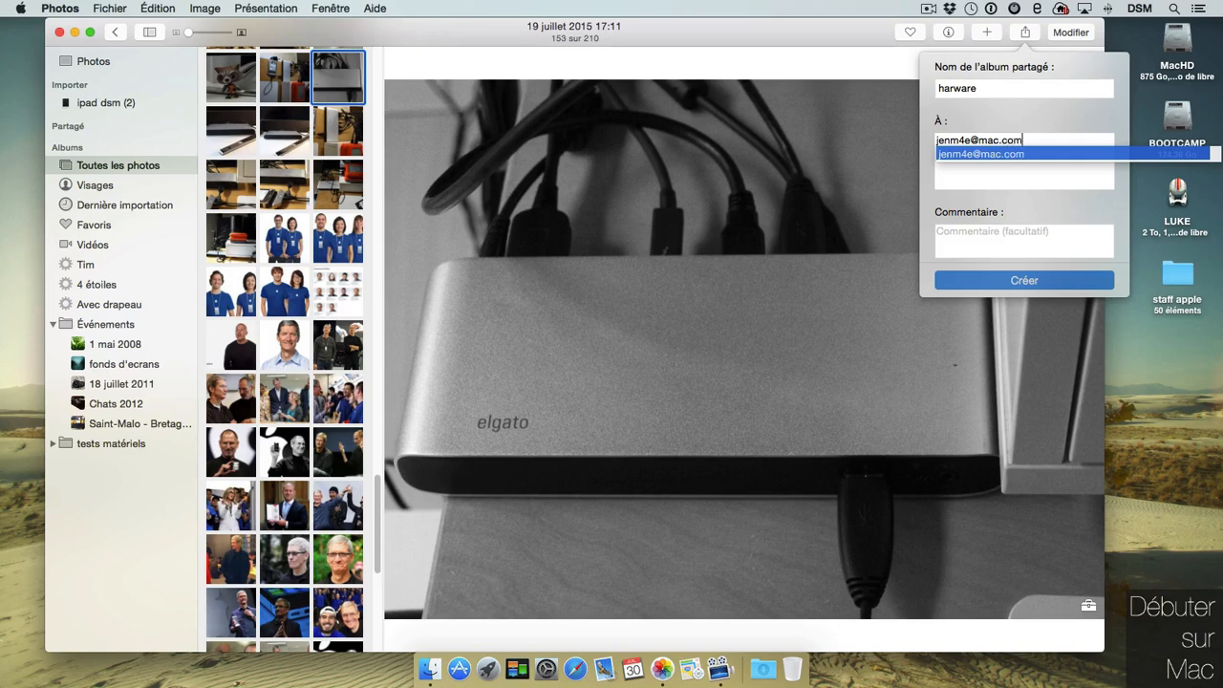
{"action": "key", "text": "Return"}
{"action": "left_click", "coordinate": [1047, 283]}
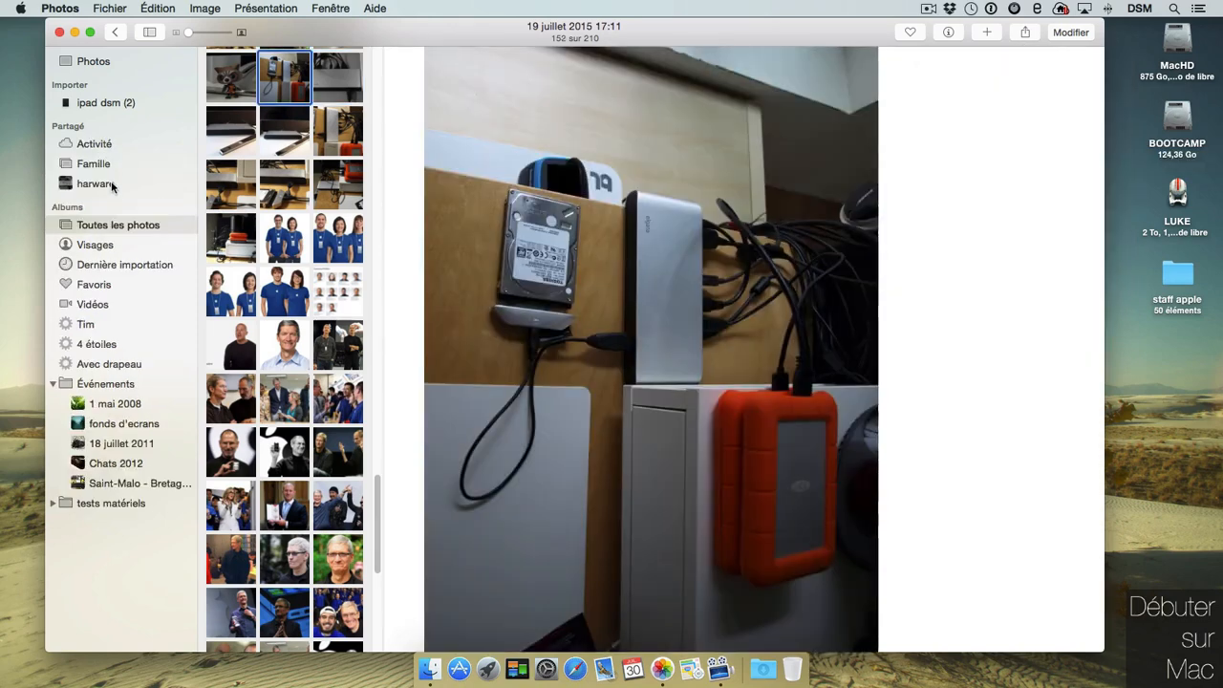
{"action": "left_click", "coordinate": [133, 182]}
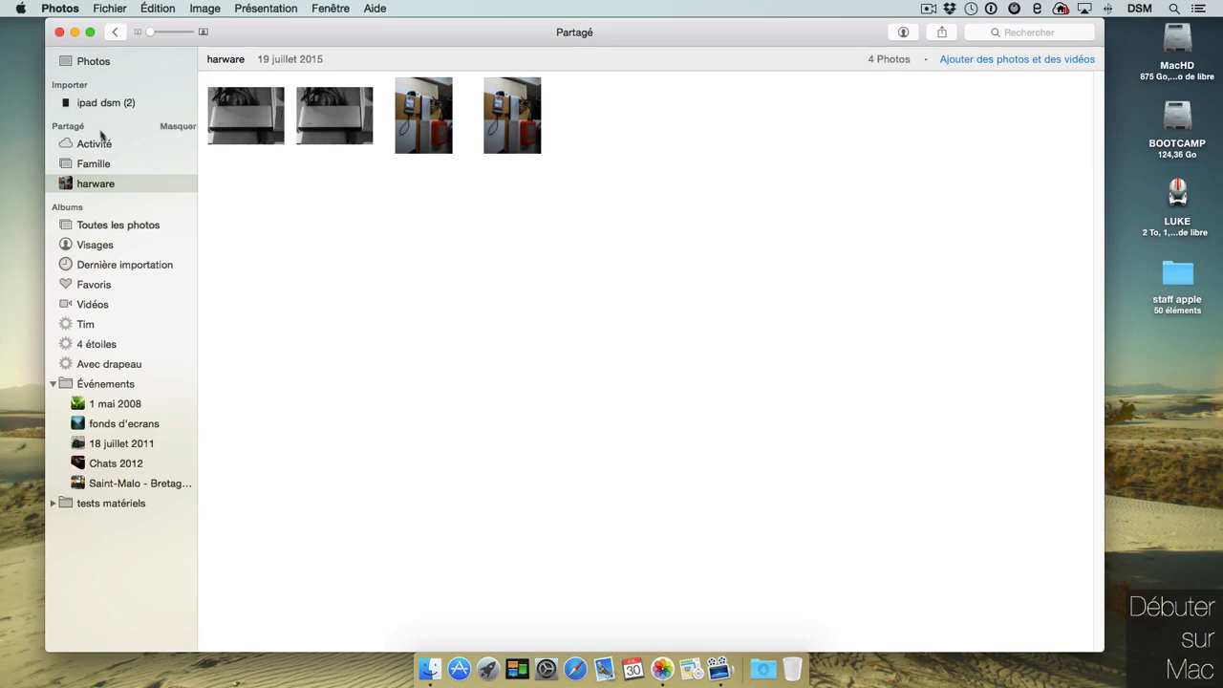
Correct the shared album's name from 'harware' to 'hardware' in its settings.
{"action": "left_click", "coordinate": [903, 33]}
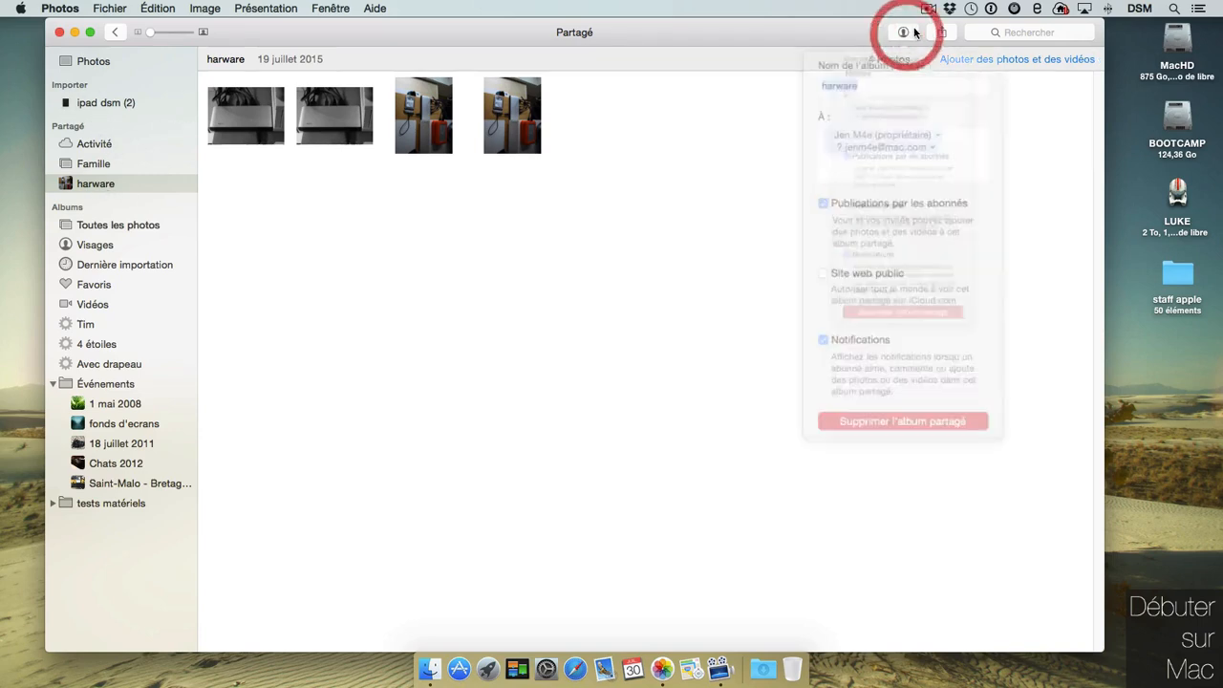
{"action": "left_click", "coordinate": [831, 88]}
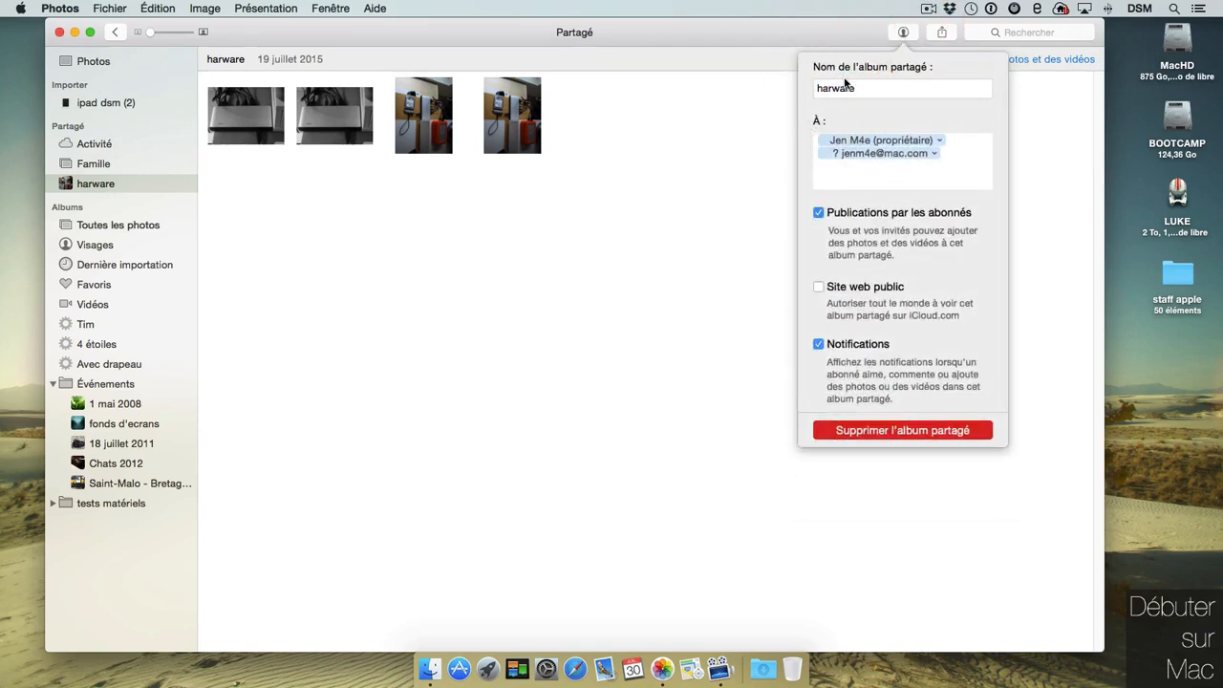
{"action": "type", "text": "d"}
Check the subscriber options for the album owner and the invited subscriber.
{"action": "left_click", "coordinate": [941, 142]}
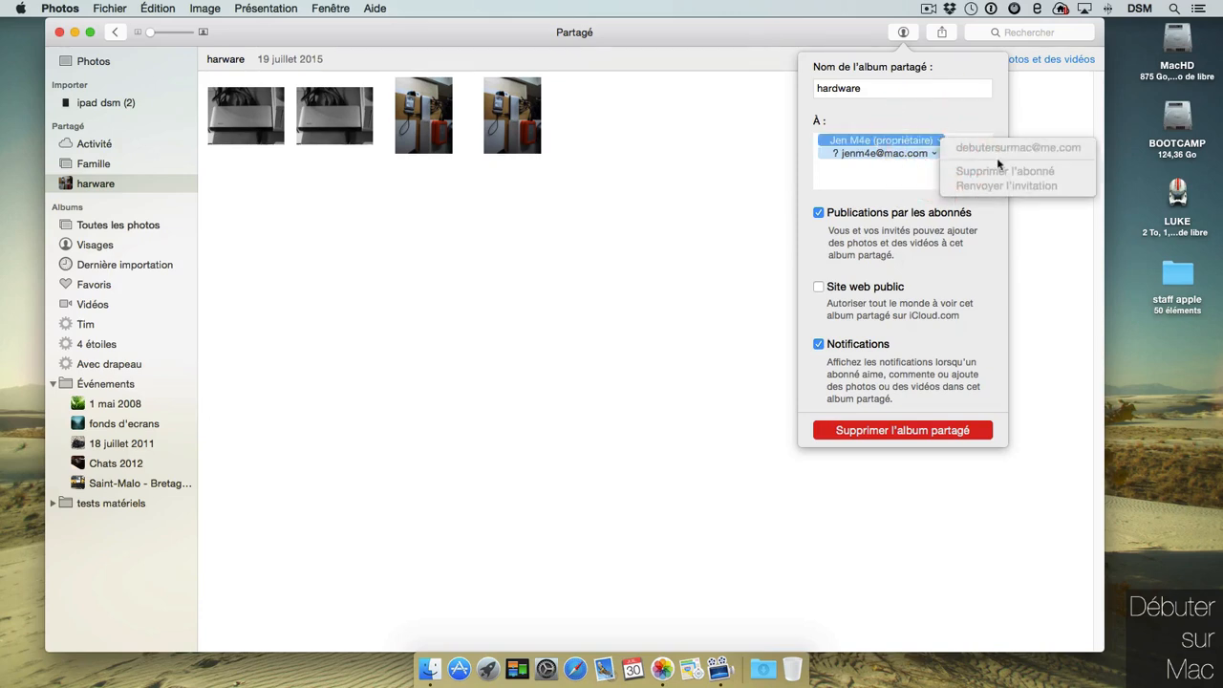
{"action": "left_click", "coordinate": [1022, 125]}
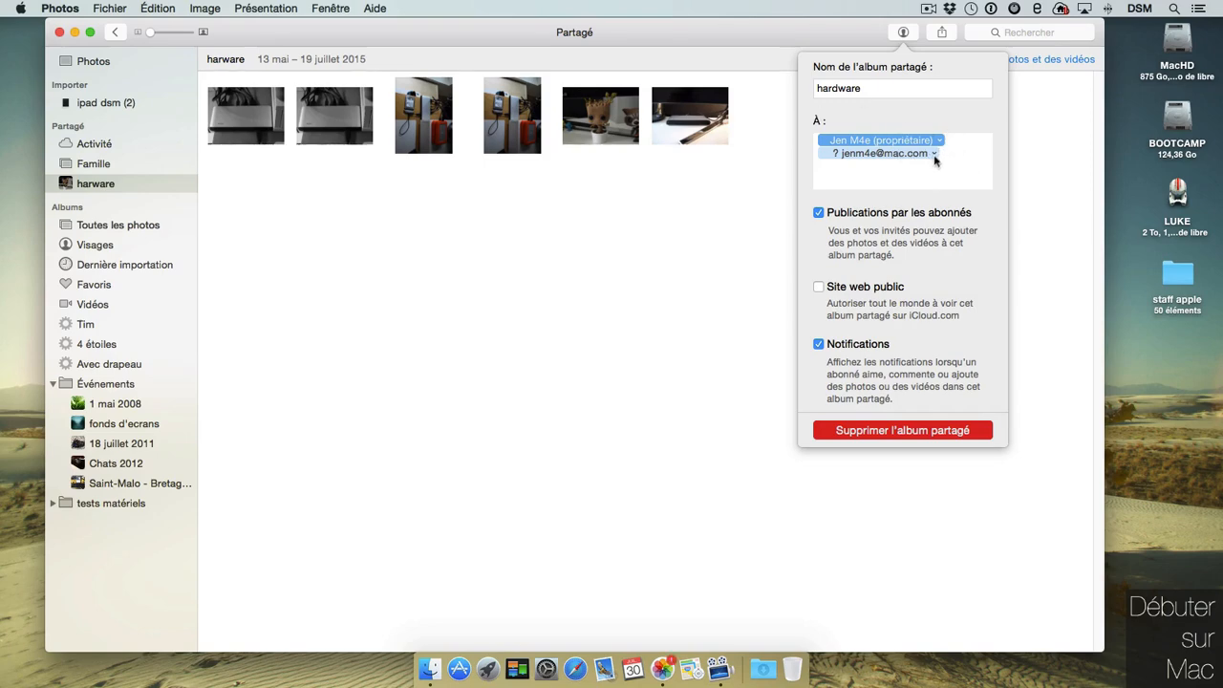
{"action": "left_click", "coordinate": [933, 154]}
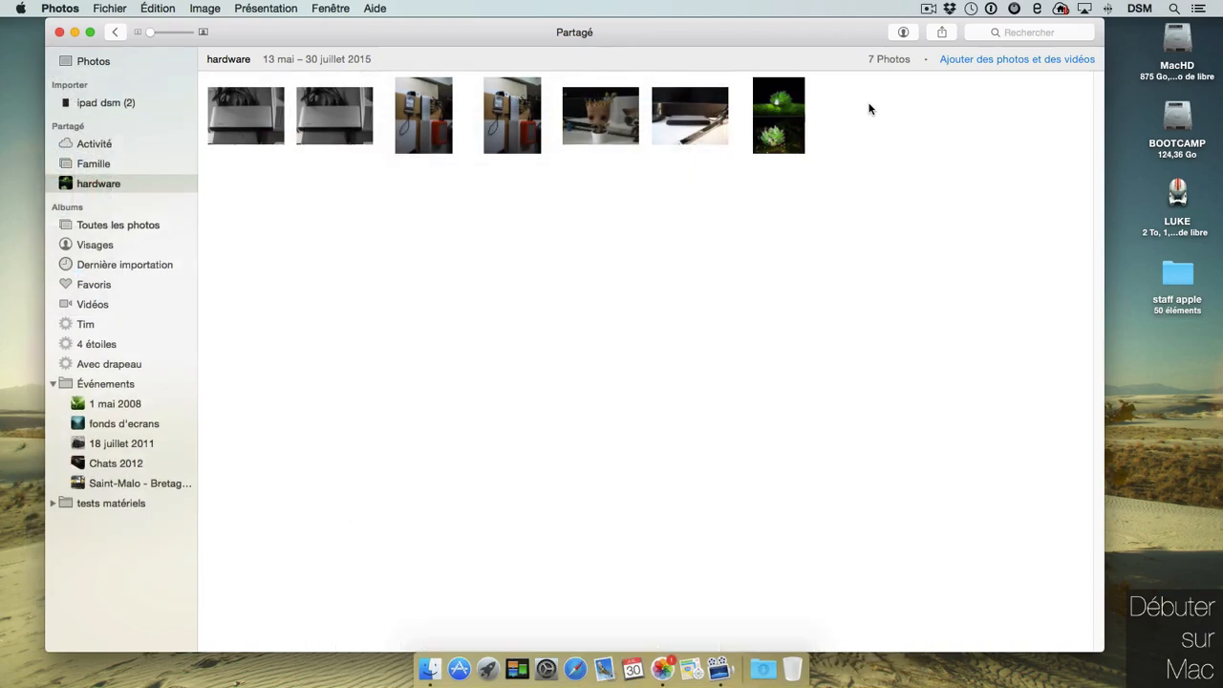
Give the silver dock photo in the hardware shared album a J'aime like.
{"action": "left_click", "coordinate": [903, 31]}
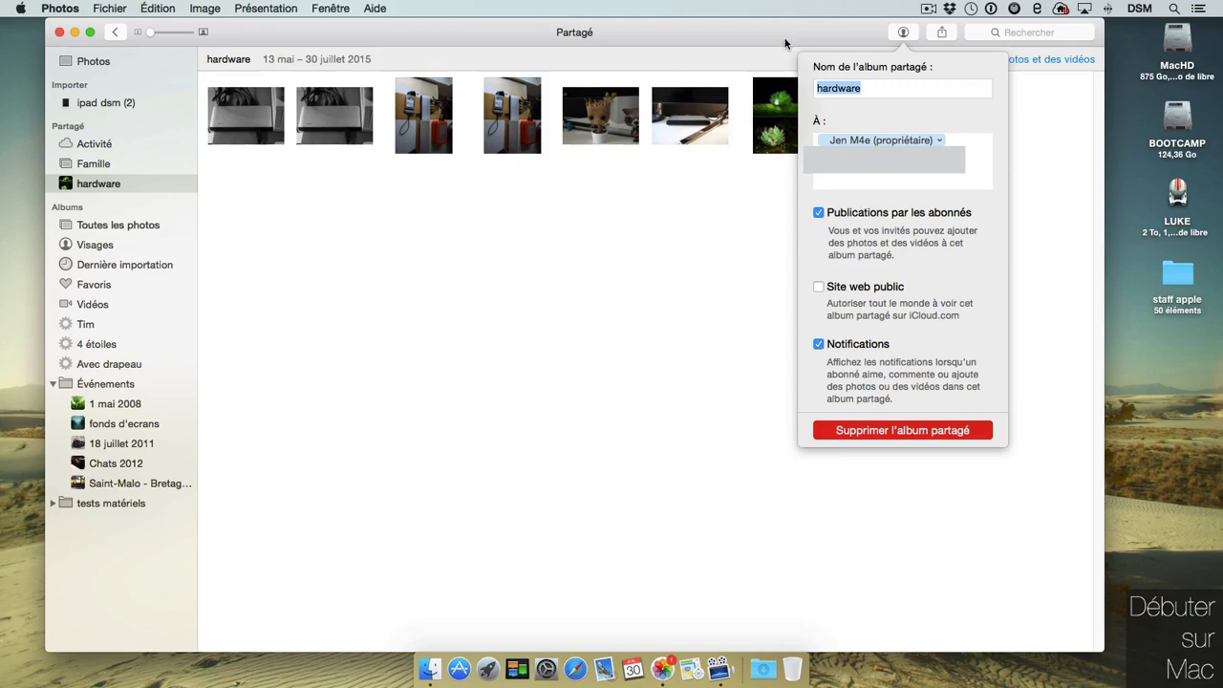
{"action": "left_click", "coordinate": [731, 230]}
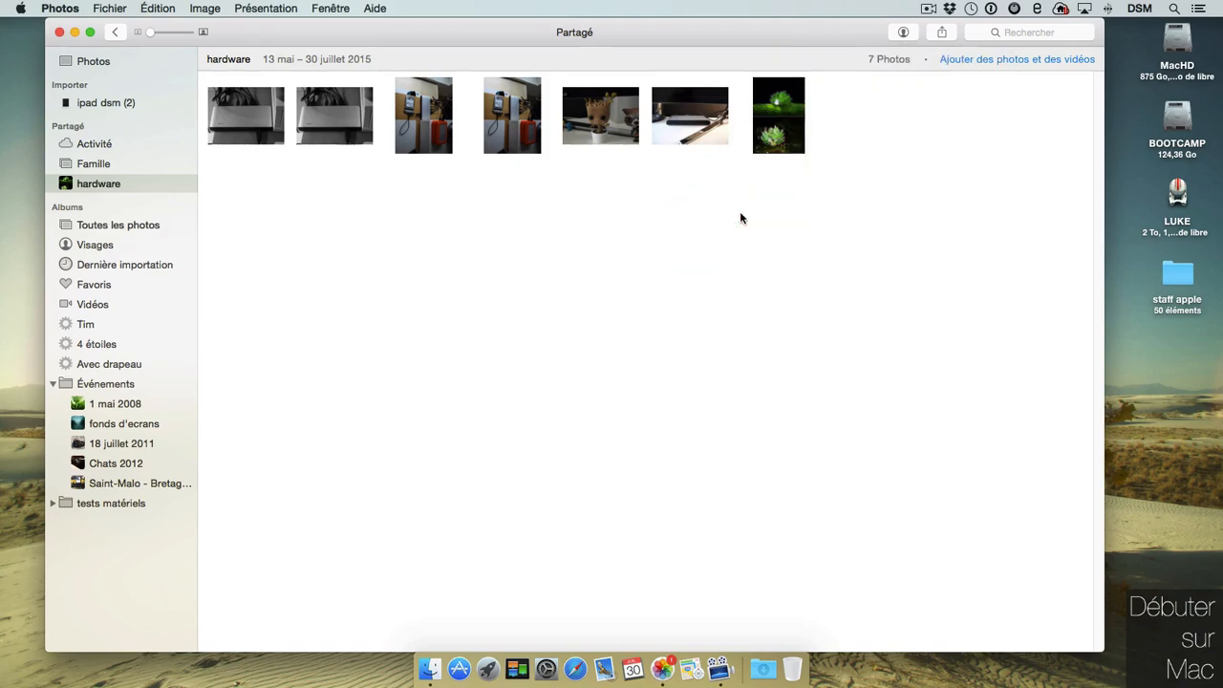
{"action": "double_click", "coordinate": [773, 114]}
{"action": "left_click", "coordinate": [343, 136]}
{"action": "left_click", "coordinate": [396, 606]}
{"action": "left_click", "coordinate": [412, 546]}
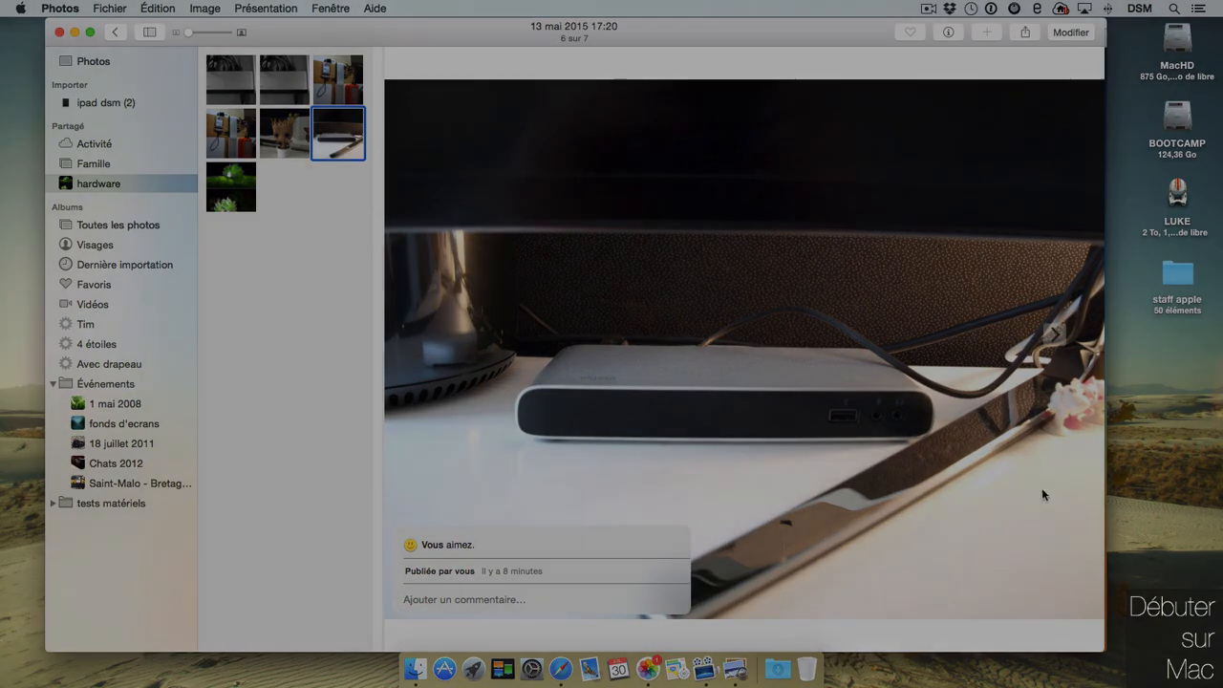
{"action": "left_click", "coordinate": [1041, 489]}
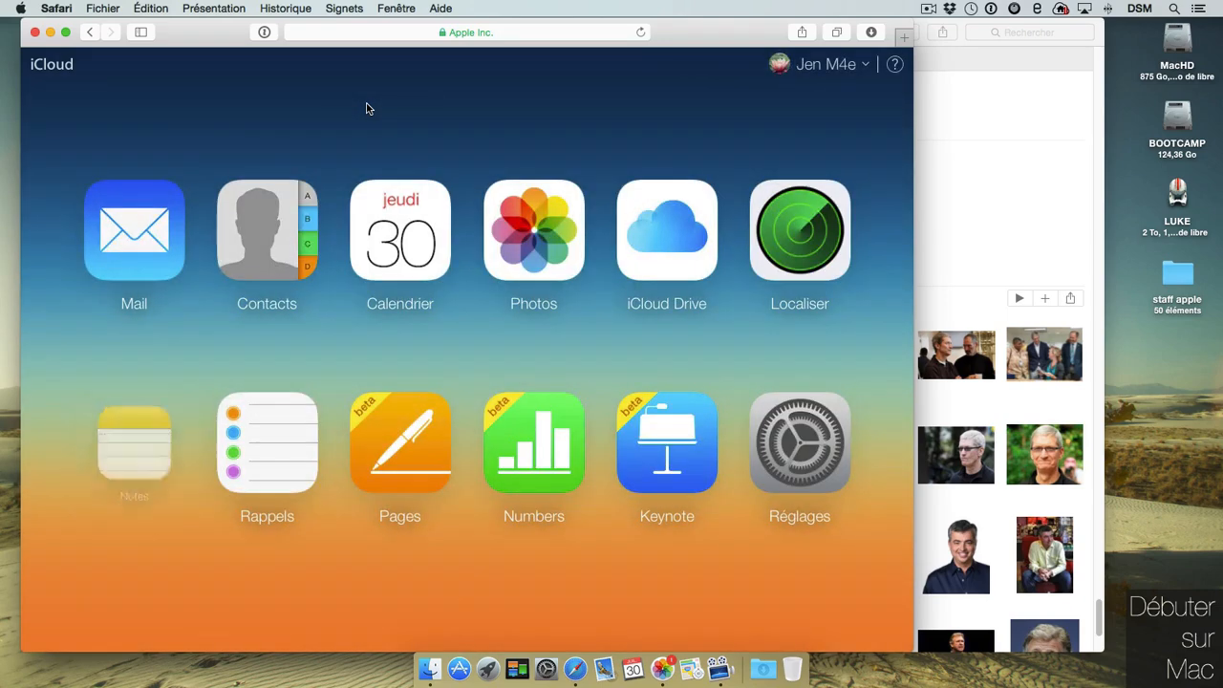
Open iCloud.com Photos, browse the Albums view and Favoris, and cancel a Charger upload.
{"action": "left_click", "coordinate": [534, 252]}
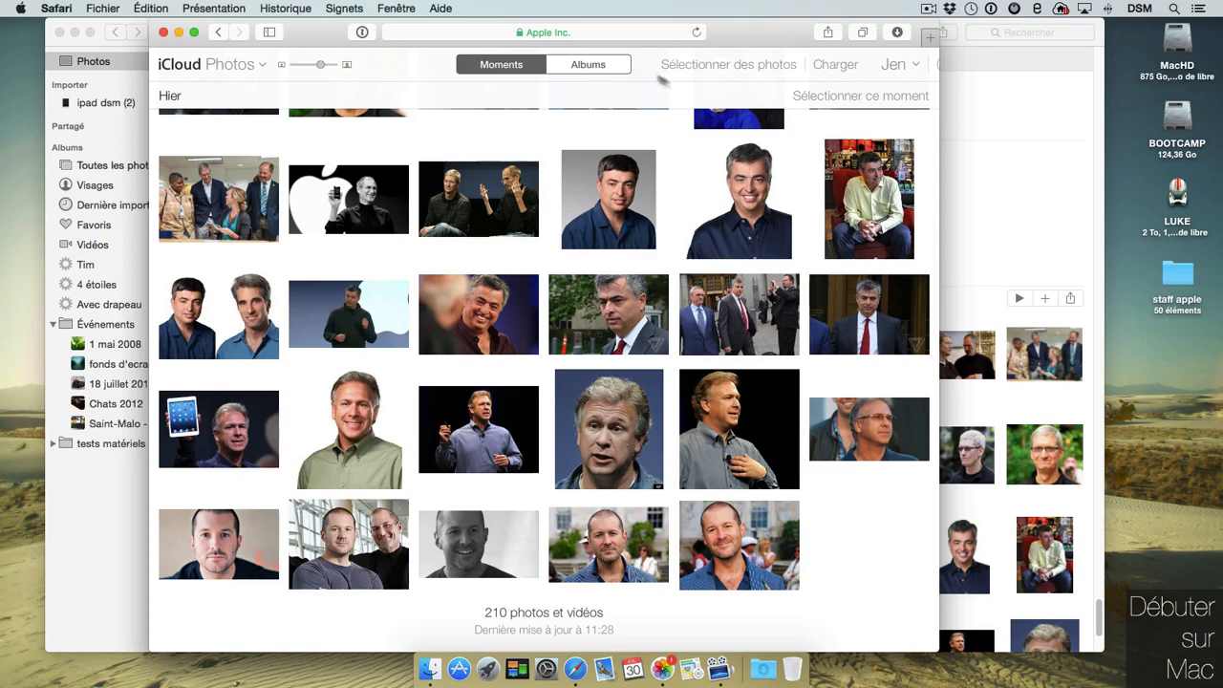
{"action": "left_click", "coordinate": [619, 65]}
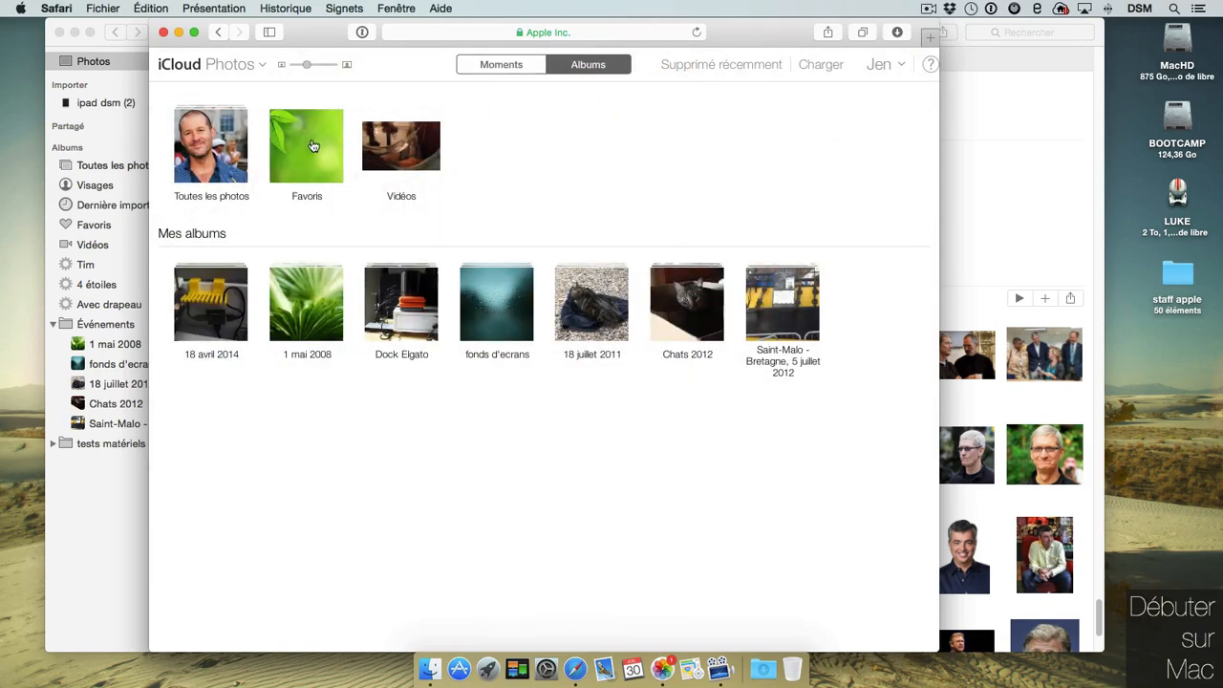
{"action": "left_click", "coordinate": [315, 145]}
{"action": "left_click", "coordinate": [311, 67]}
{"action": "left_click", "coordinate": [821, 65]}
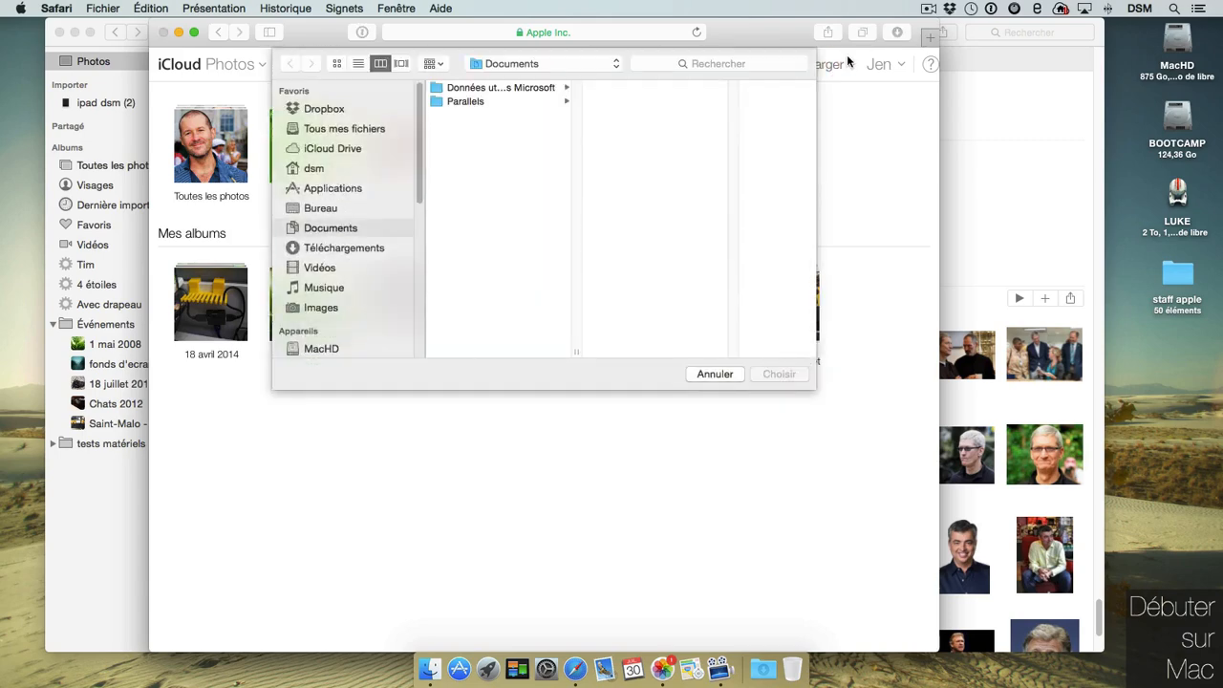
{"action": "left_click", "coordinate": [715, 374]}
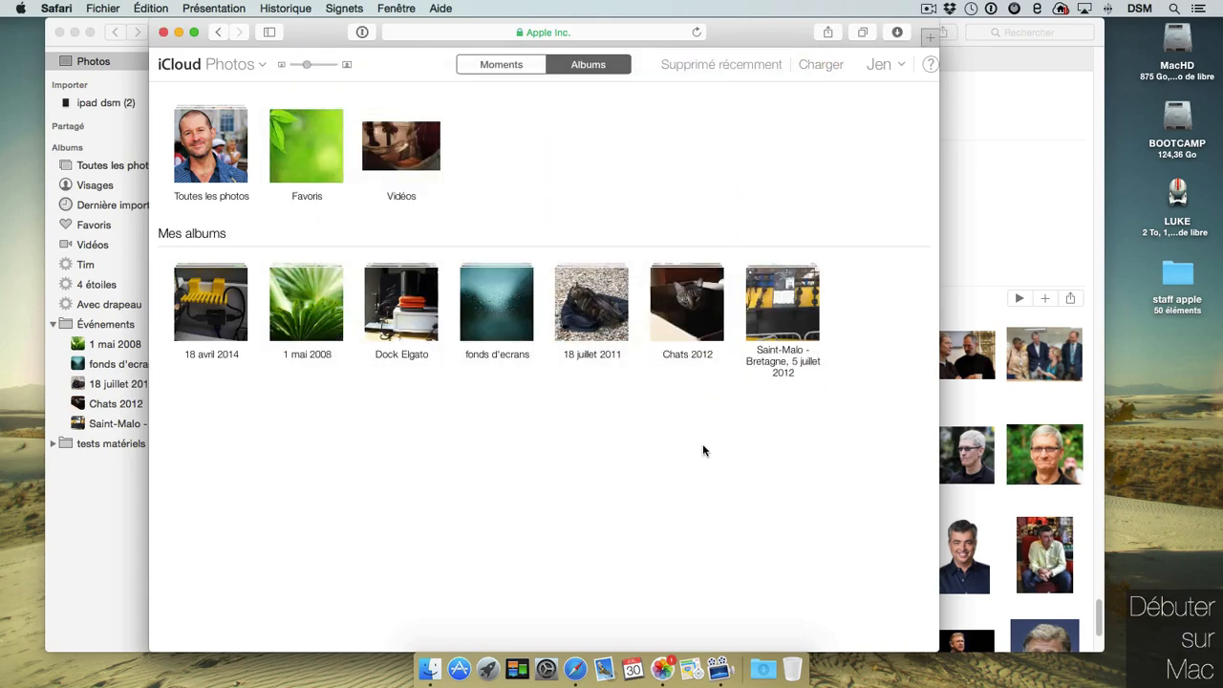
Recover a deleted screenshot from Supprimé récemment.
{"action": "left_click", "coordinate": [767, 65]}
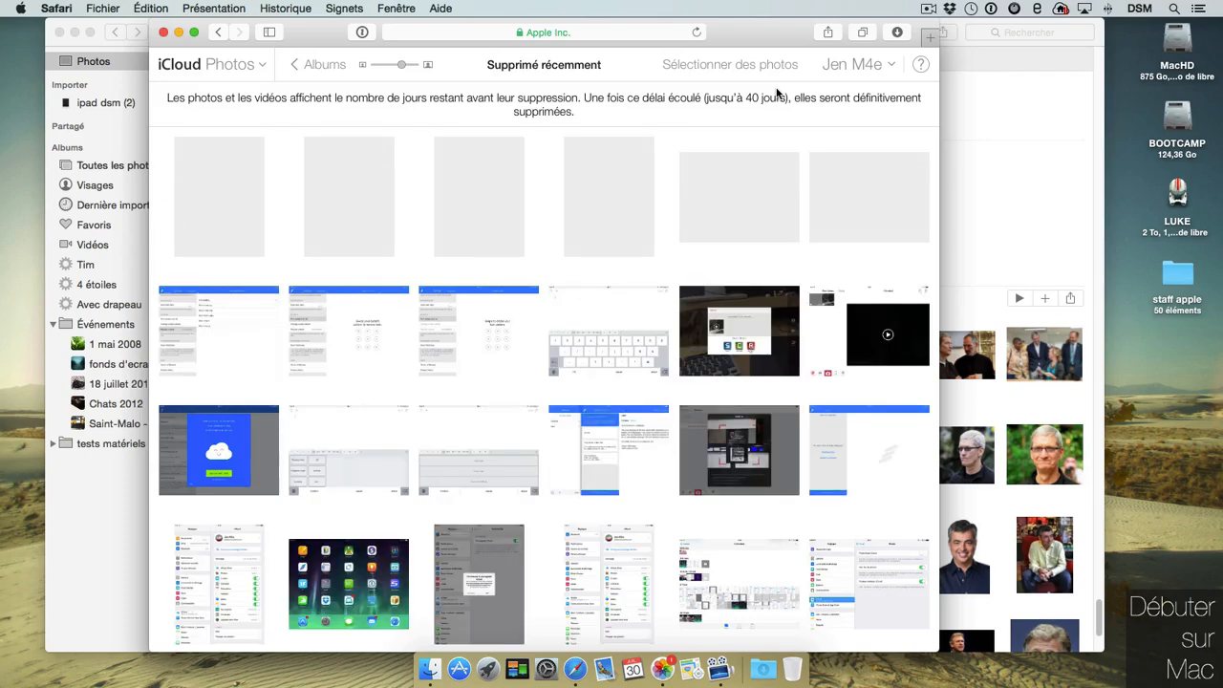
{"action": "left_click", "coordinate": [738, 351]}
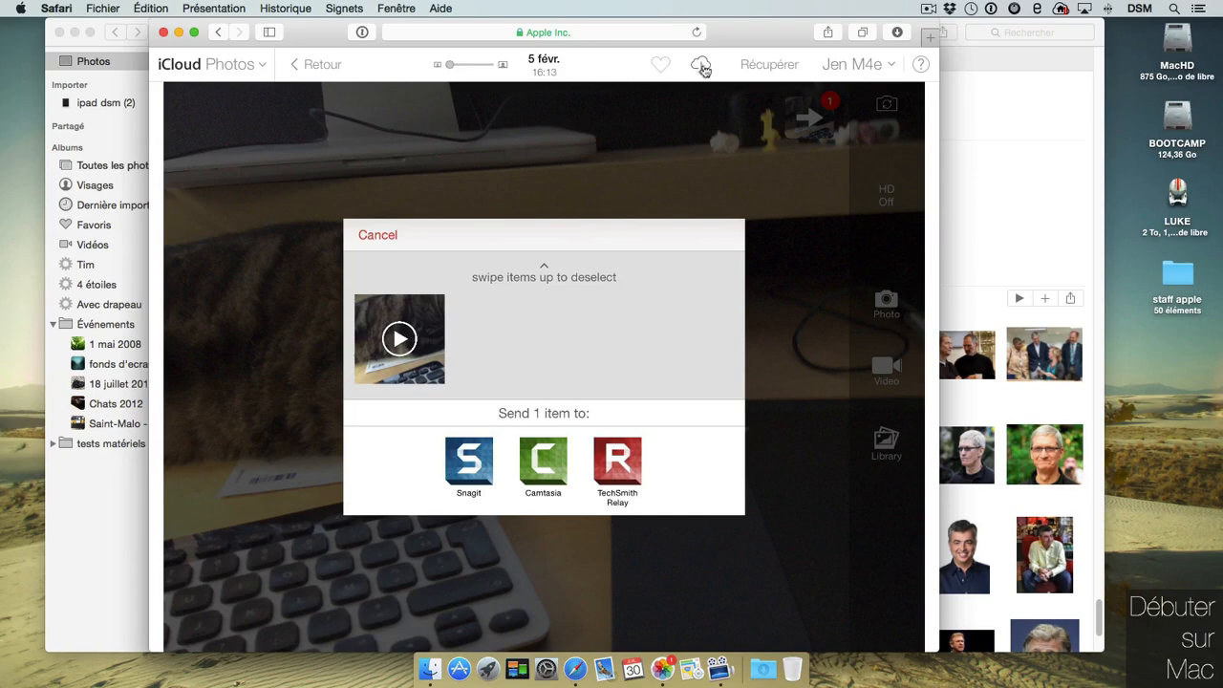
{"action": "left_click", "coordinate": [775, 66]}
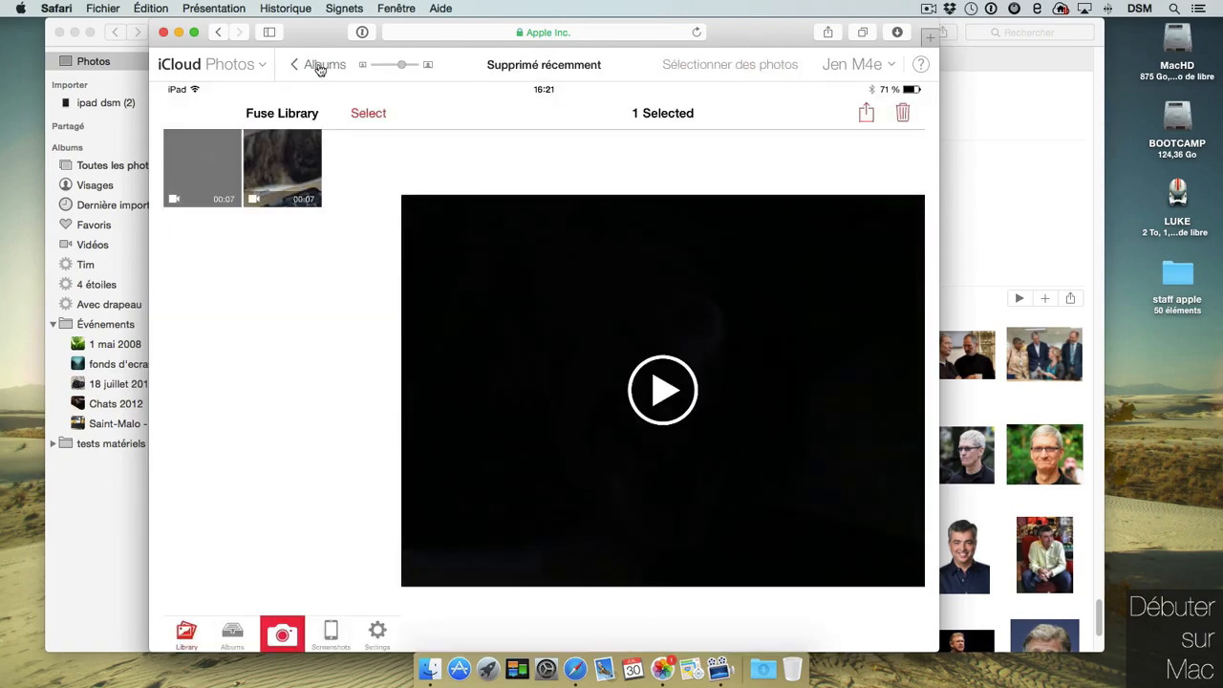
{"action": "left_click", "coordinate": [319, 64]}
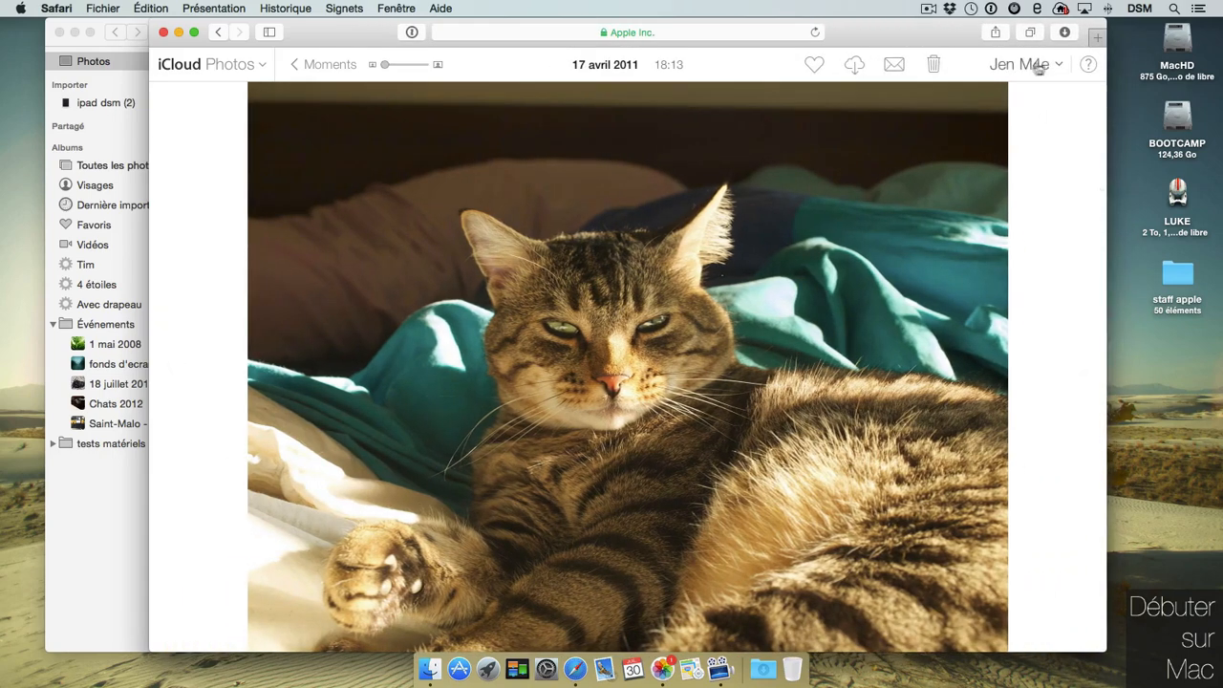
Select the 4 mars 2011 photo in Moments and download it.
{"action": "left_click", "coordinate": [1058, 64]}
{"action": "left_click", "coordinate": [1052, 172]}
{"action": "left_click", "coordinate": [169, 367]}
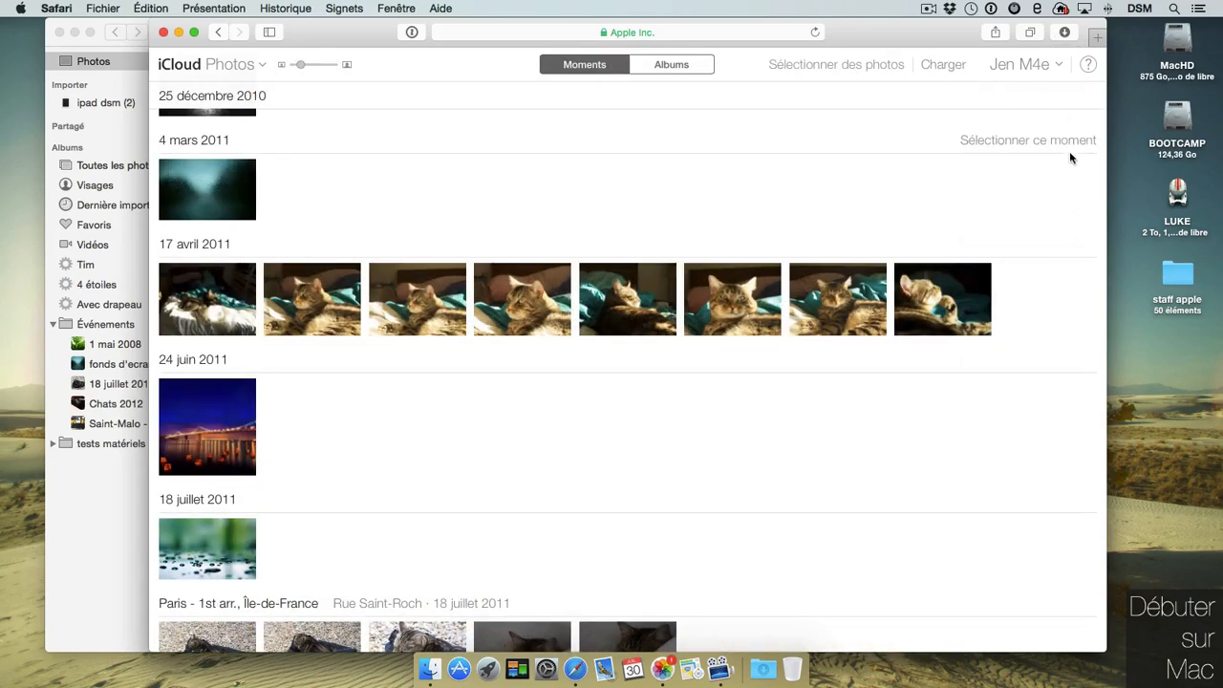
{"action": "left_click", "coordinate": [1070, 143]}
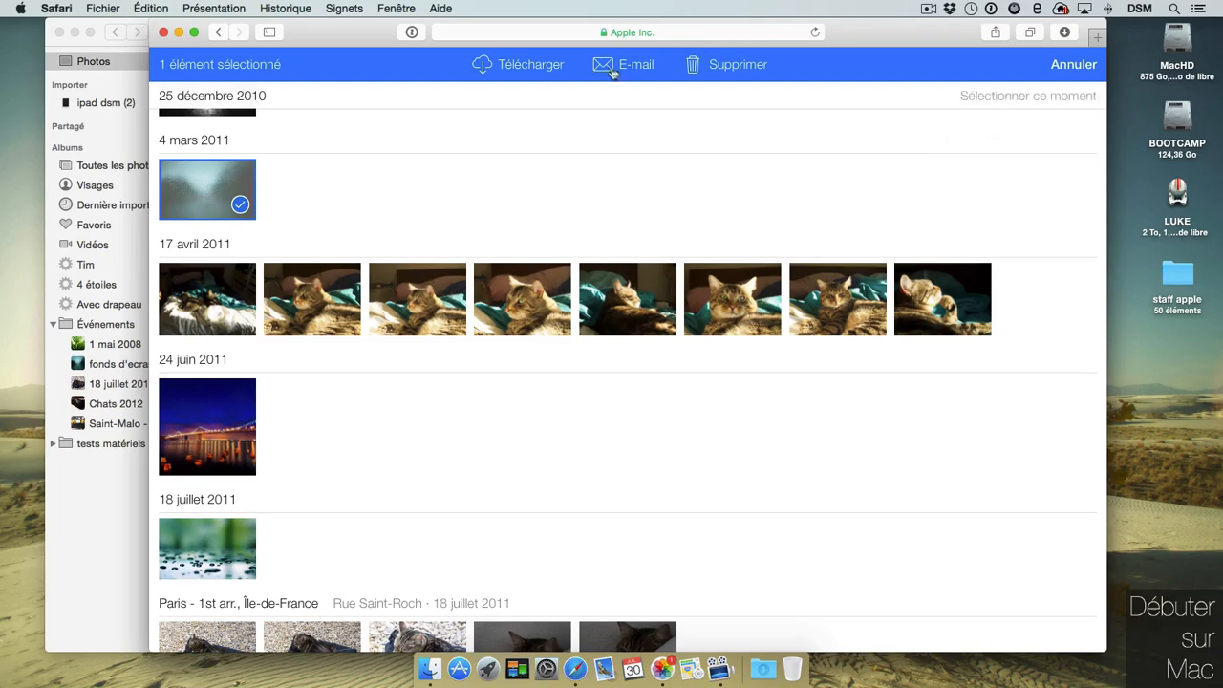
{"action": "left_click", "coordinate": [518, 74]}
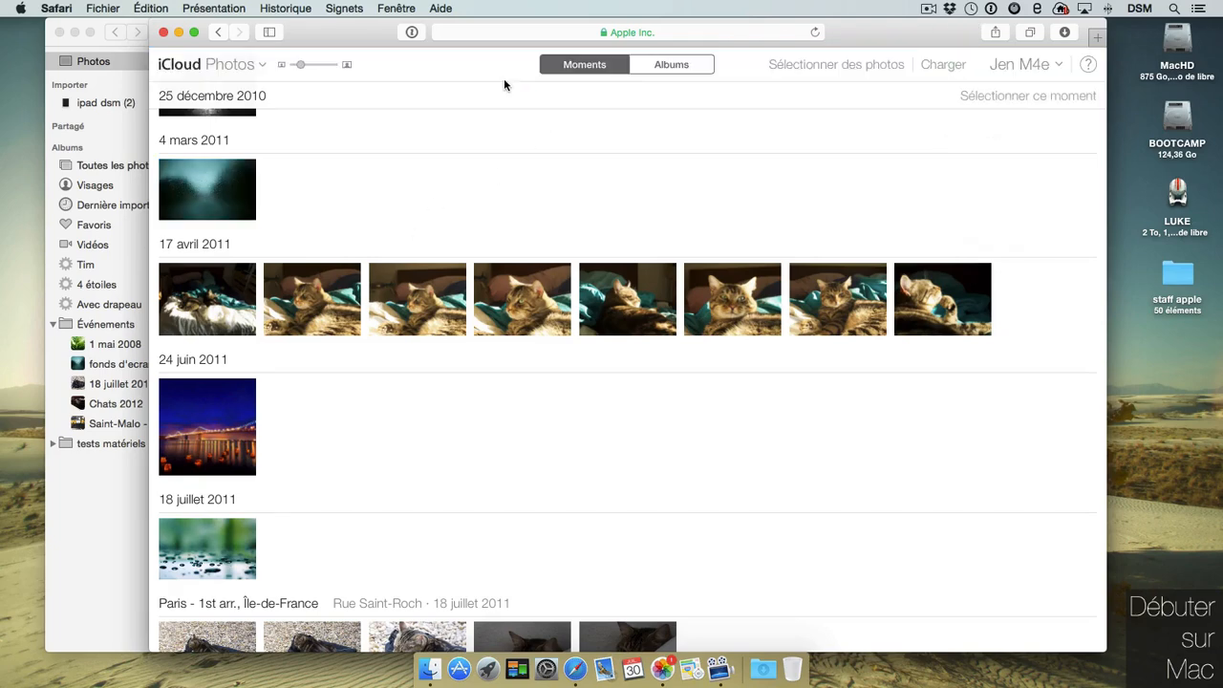